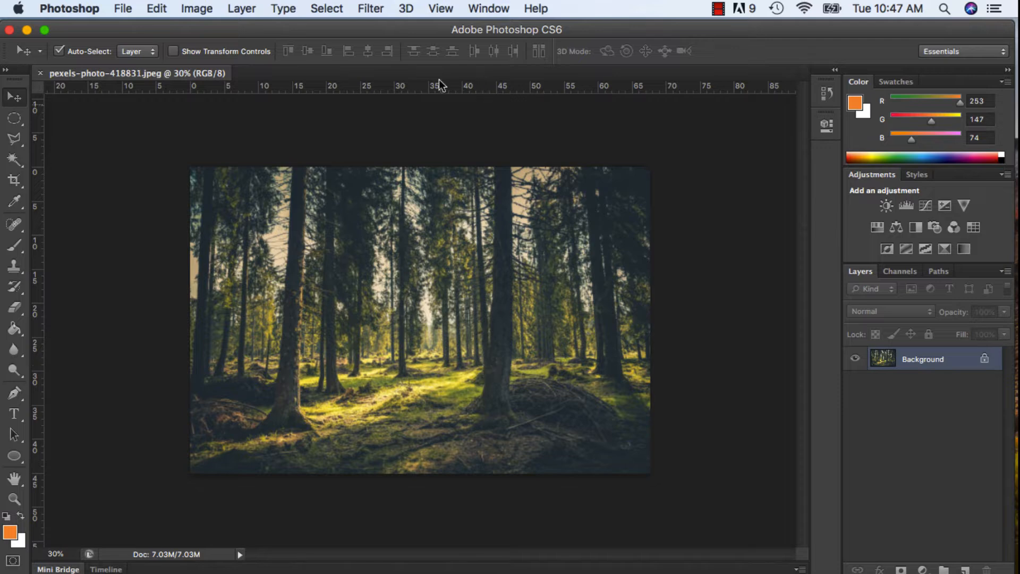
- Fit the image to the screen, draw a horizontal text box about 47 × 23 cm over the forest, and fill it with random filler letters
left_click(434, 9)
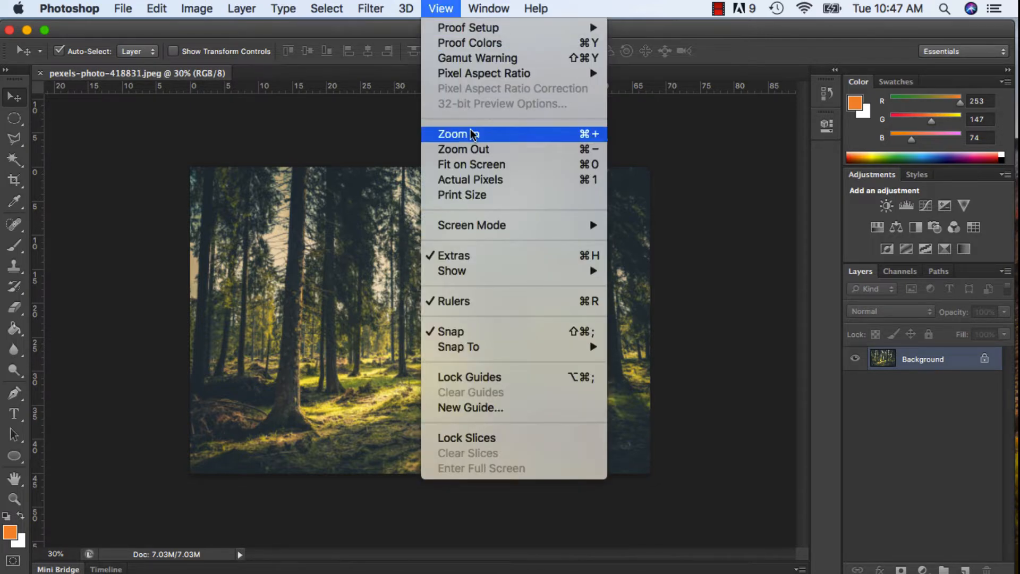
left_click(481, 169)
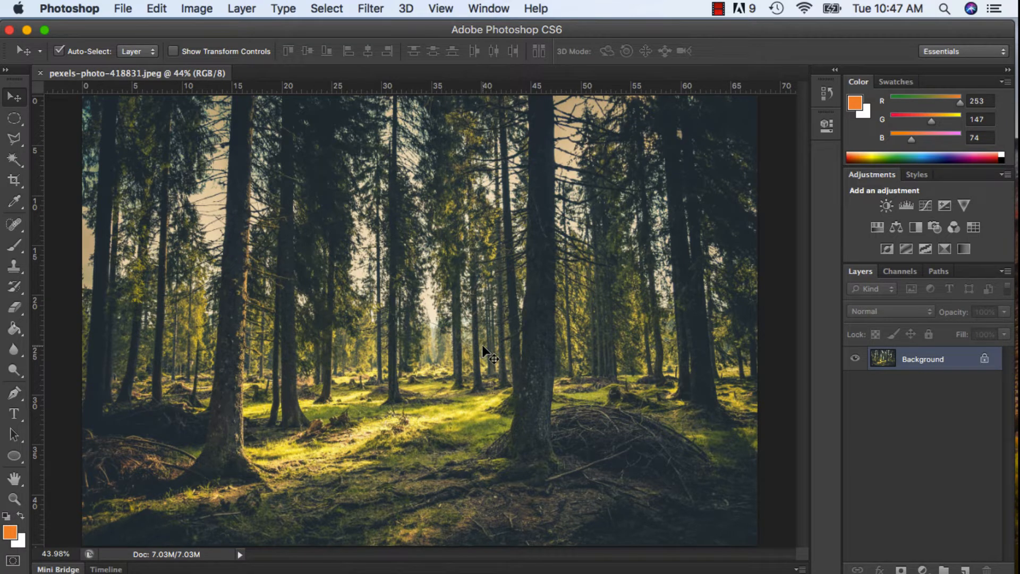
left_click(20, 415)
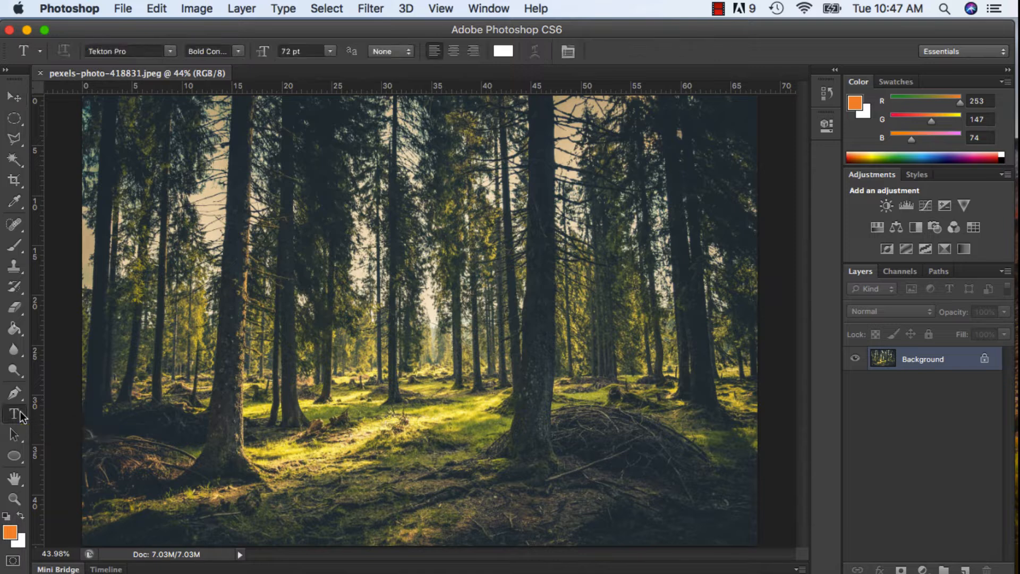
right_click(20, 415)
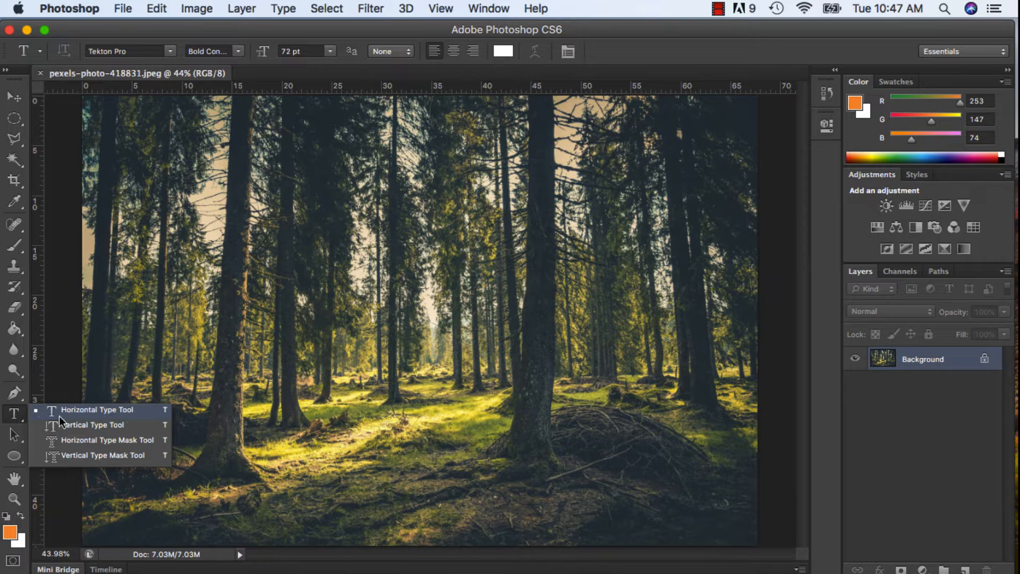
left_click(21, 415)
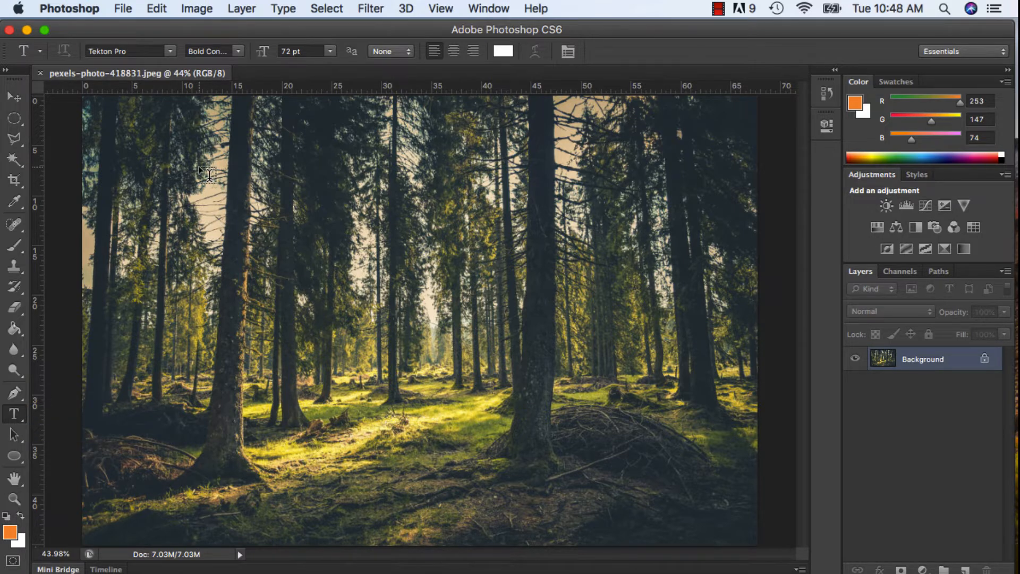
left_click_drag(209, 174, 681, 408)
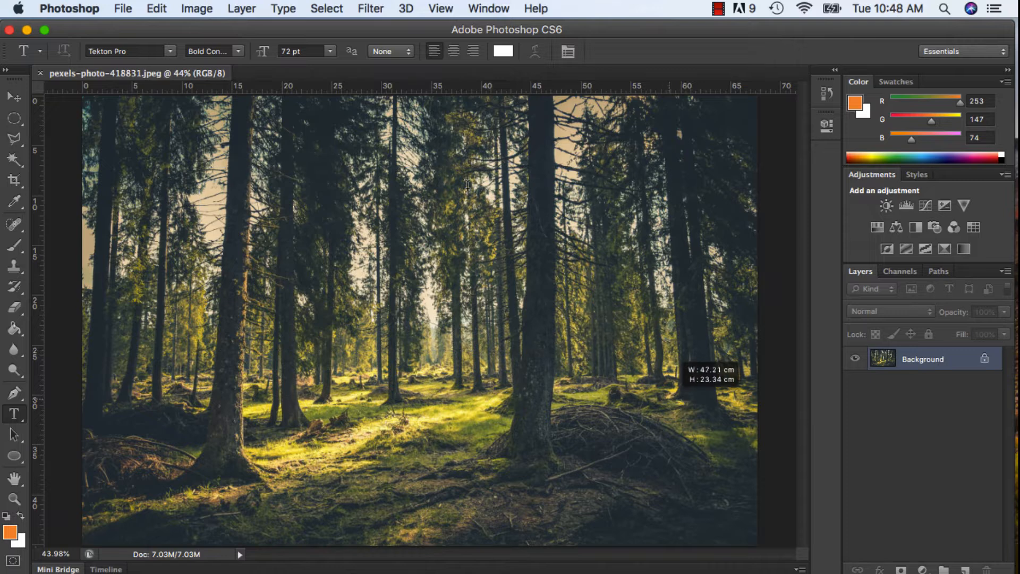
type("dh")
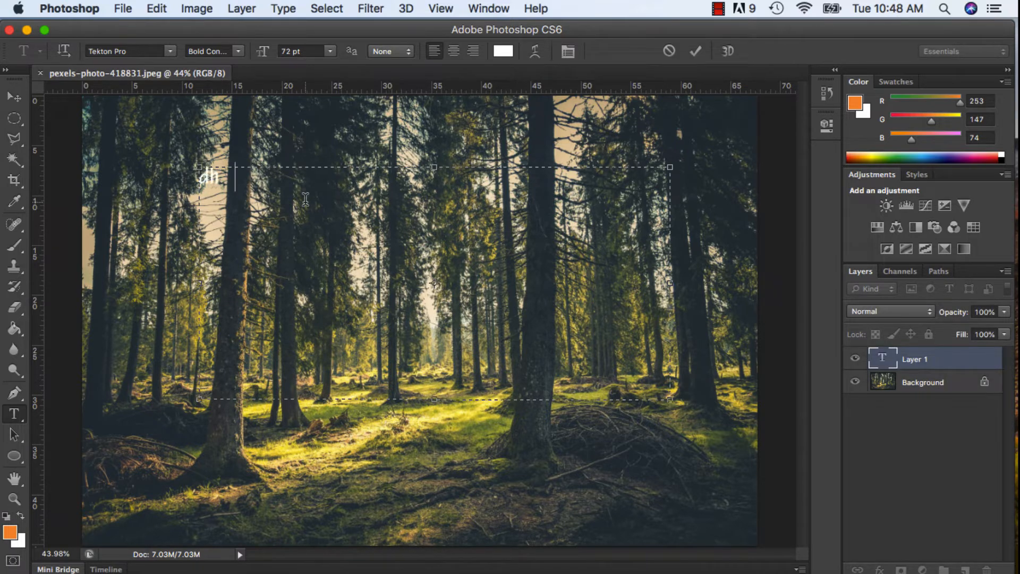
type("fkdjshf dsfhkldsjfkldsjgkldsjgkldsjgkldjgkdsljgkldsjgkdsjgkldsj")
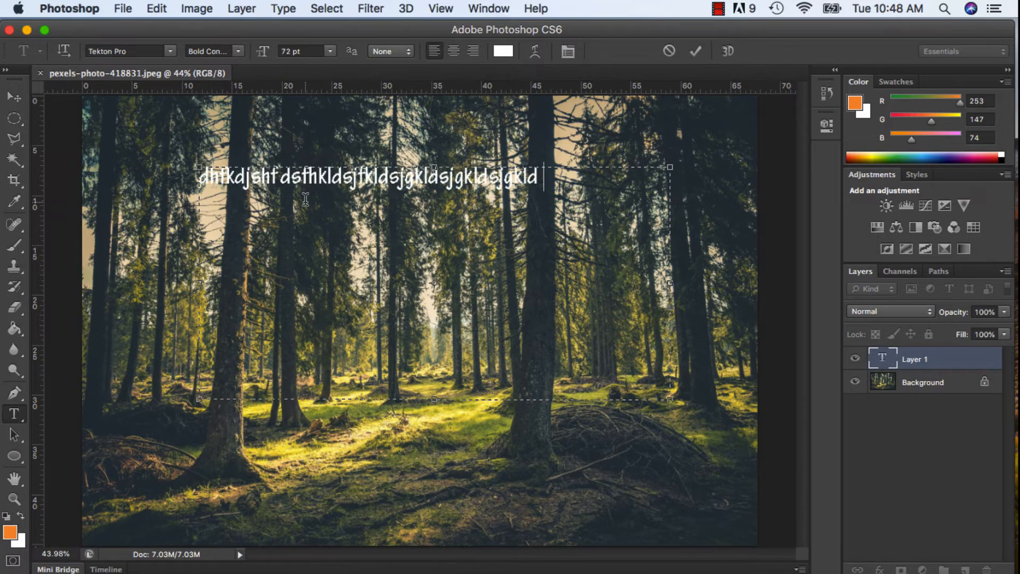
type("gkldsjgkldsjklgjdsklgjdkls")
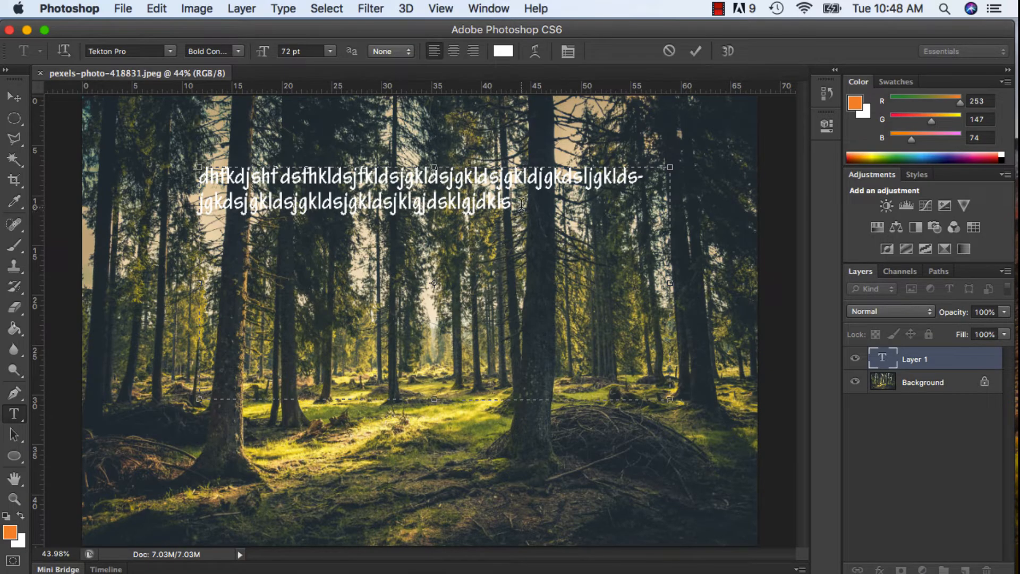
- Set the colour of all the filler text to black (000000)
left_click_drag(520, 205, 195, 166)
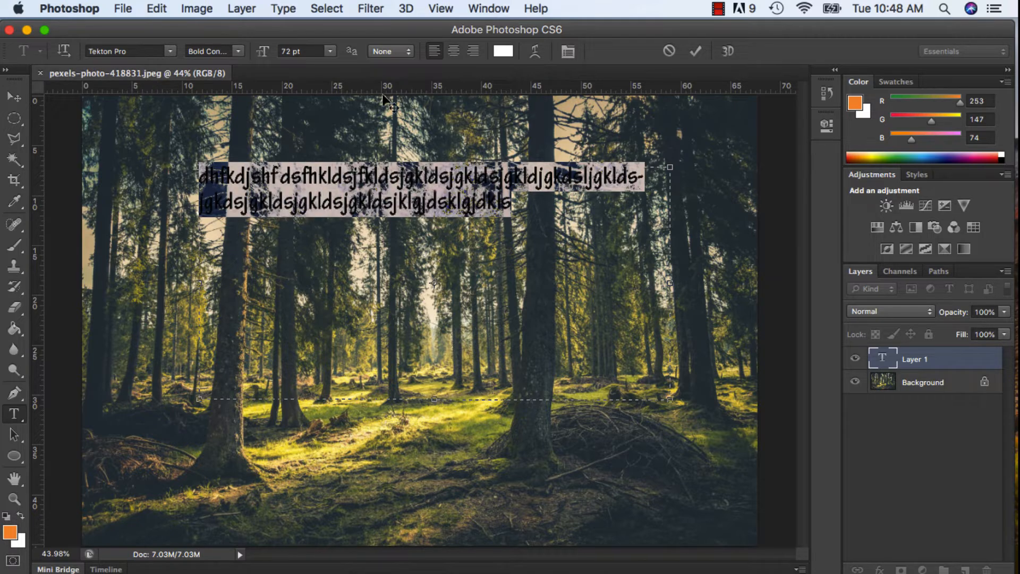
left_click(511, 51)
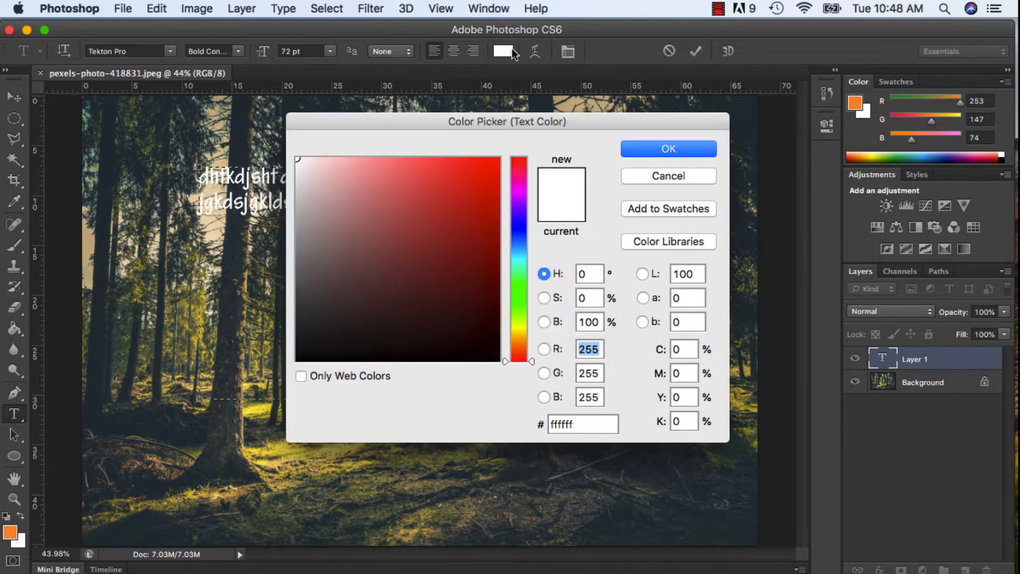
left_click_drag(449, 282, 506, 372)
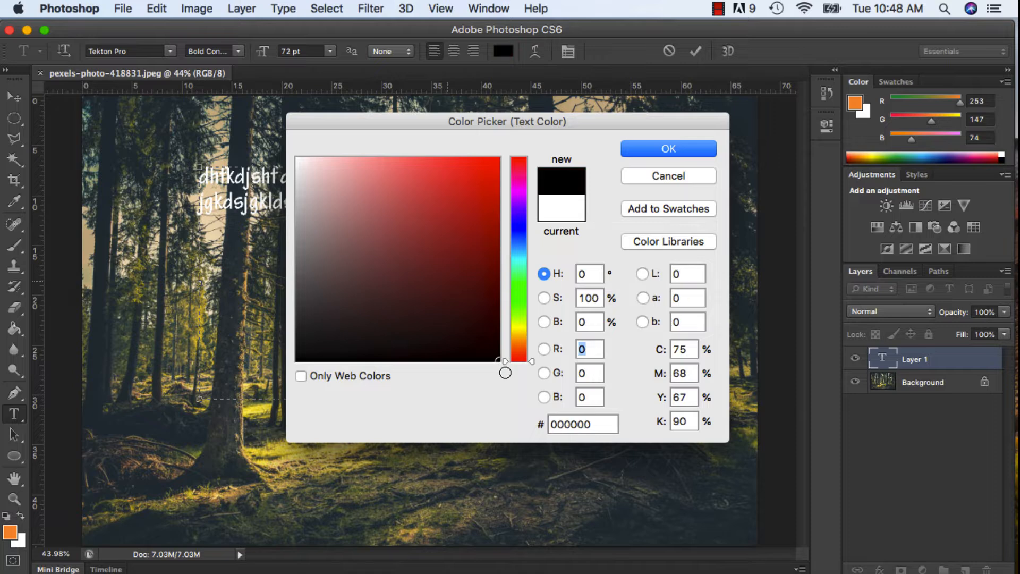
left_click(693, 145)
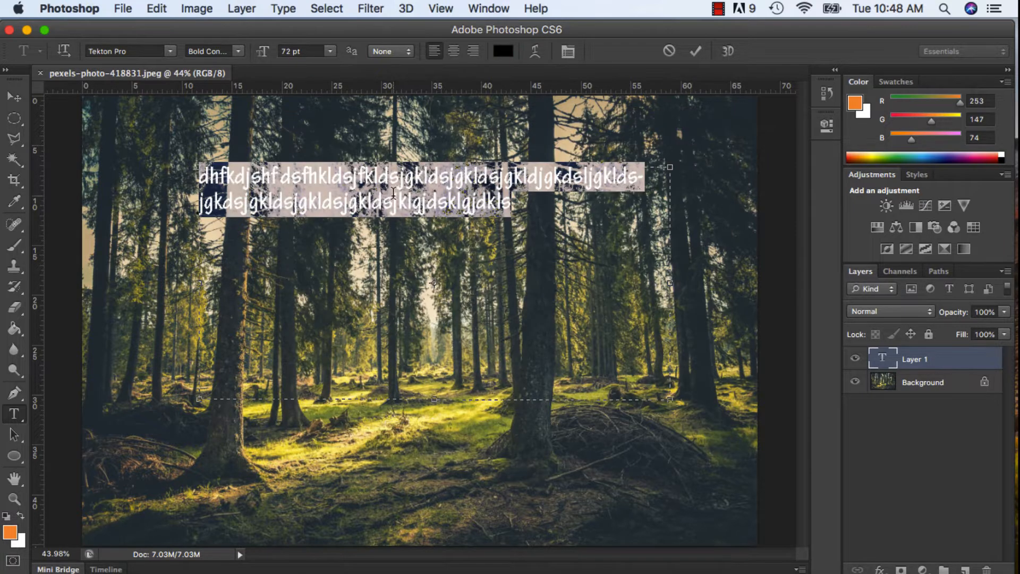
- Set the font size of the selected filler text to 200 pt
left_click(330, 51)
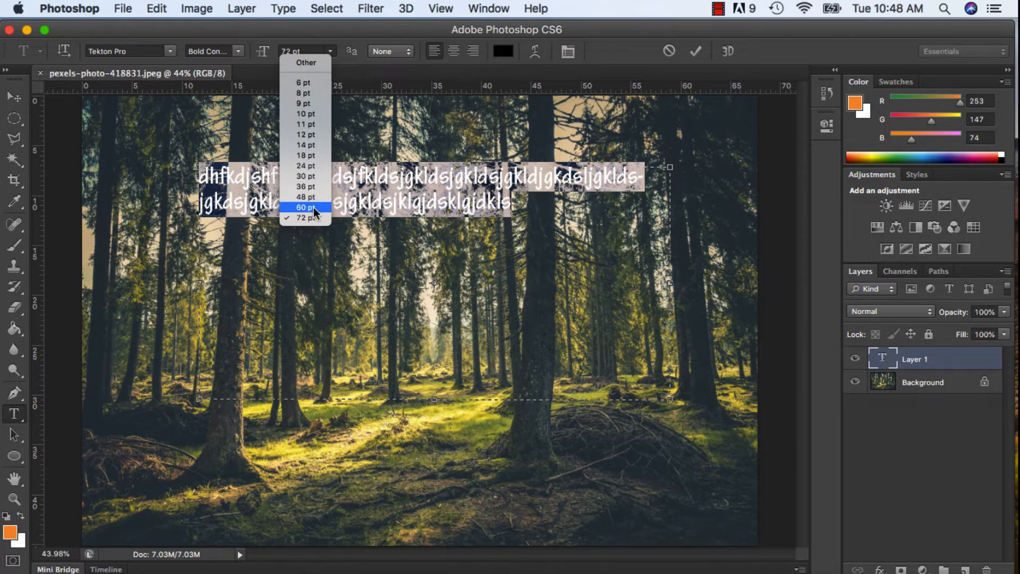
left_click(305, 50)
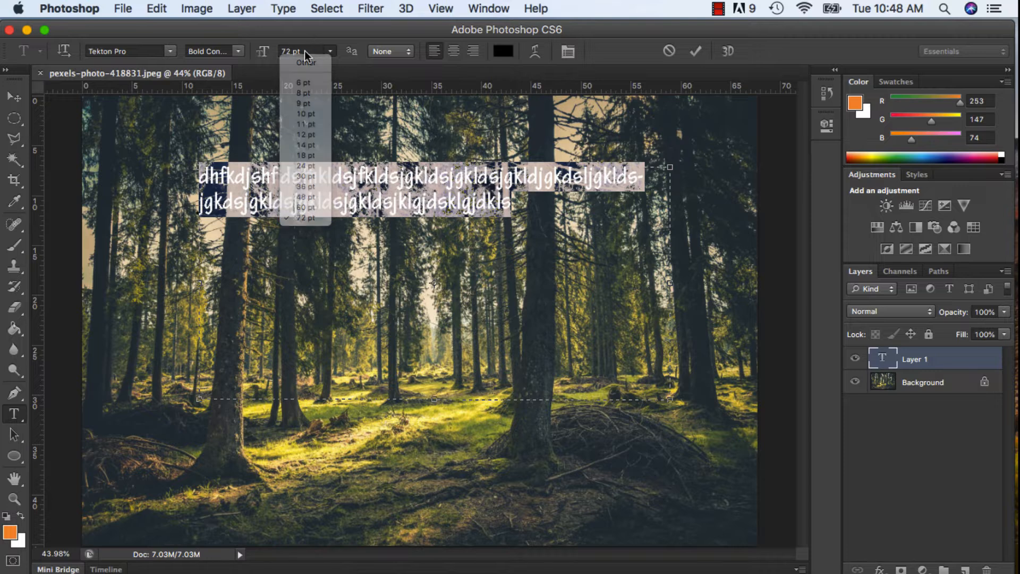
type("200")
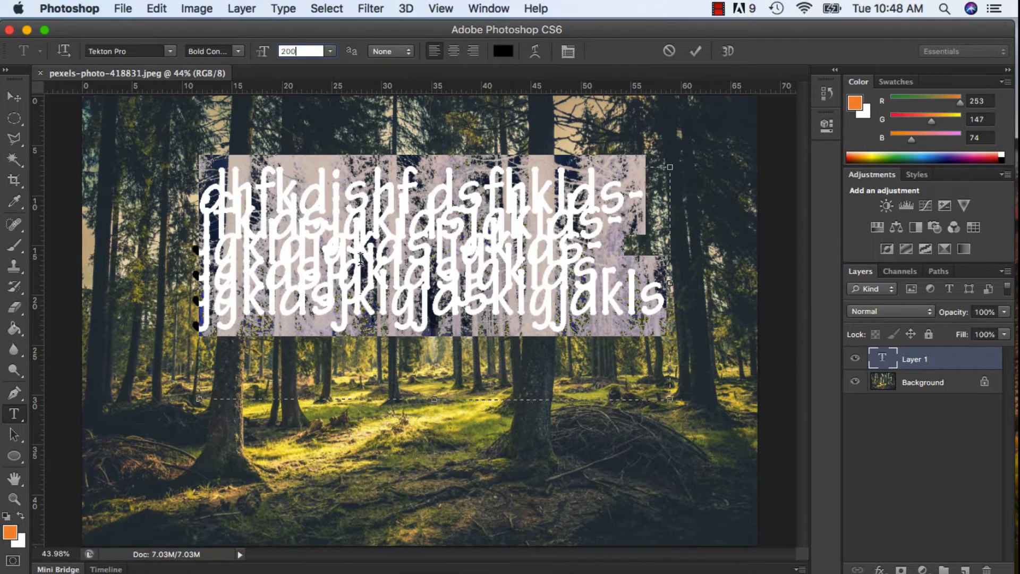
key("Return")
- Copy the filler text and paste it after the last line so that it overfills the text box
left_click_drag(661, 300, 189, 183)
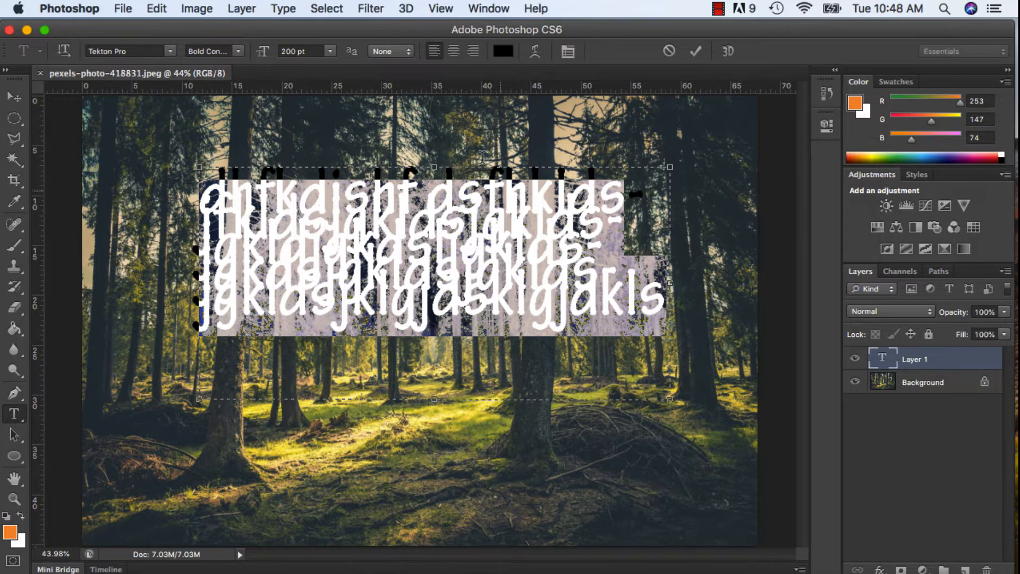
left_click(531, 301)
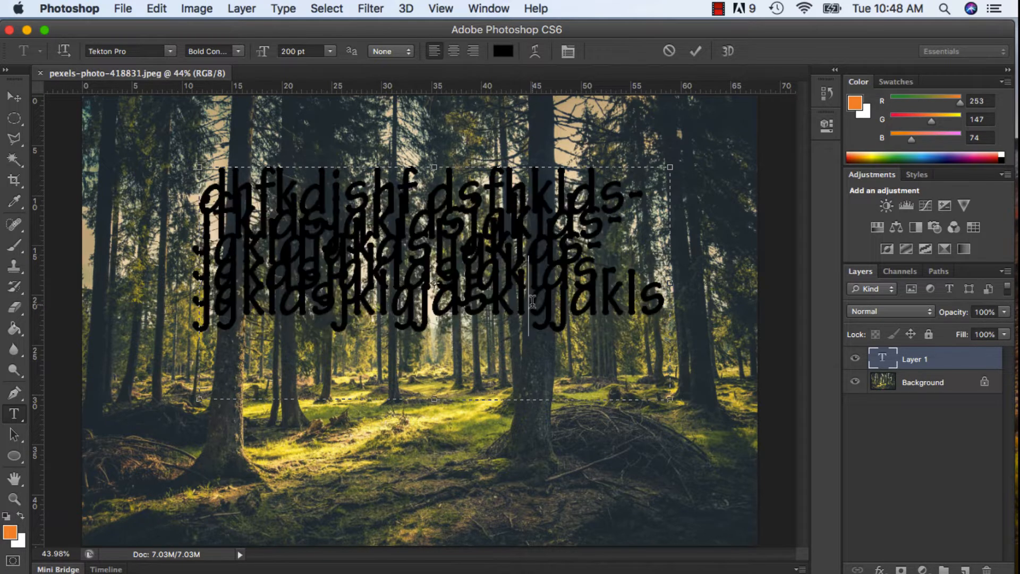
left_click_drag(663, 304, 188, 181)
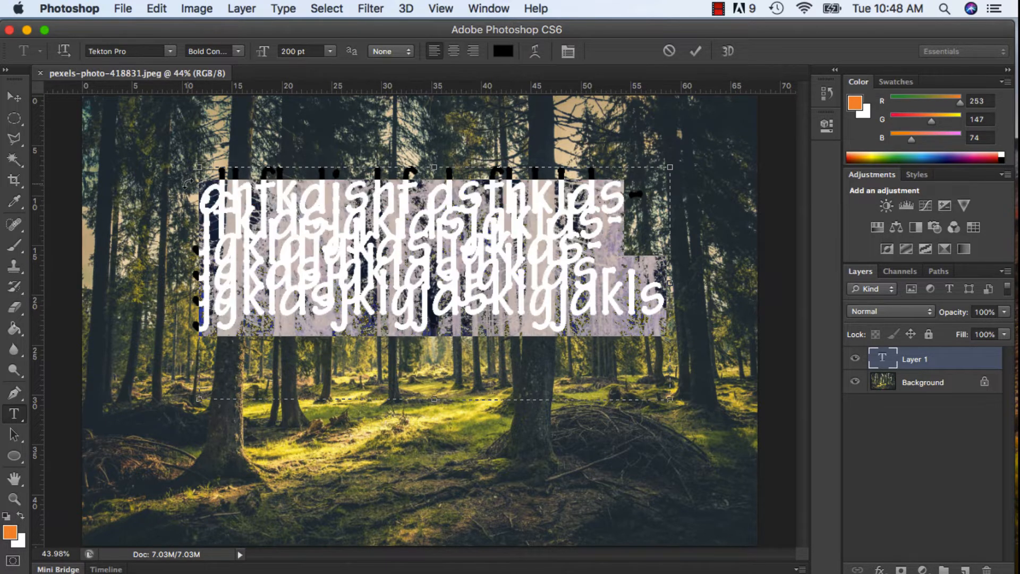
left_click(660, 303)
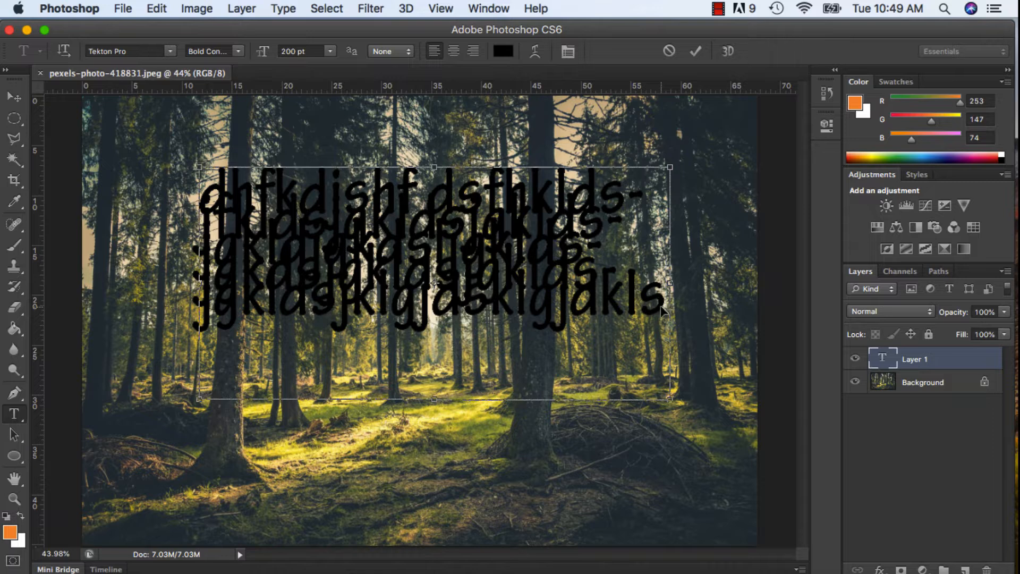
key("super+v")
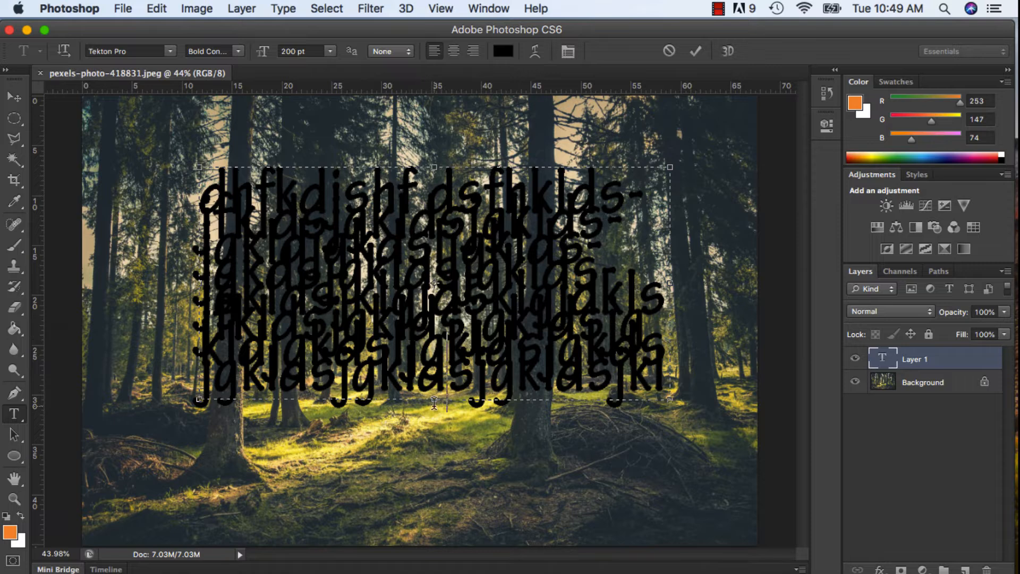
- Move the text block slightly up on the image and extend its text box downward to near the image's lower edge
left_click(12, 100)
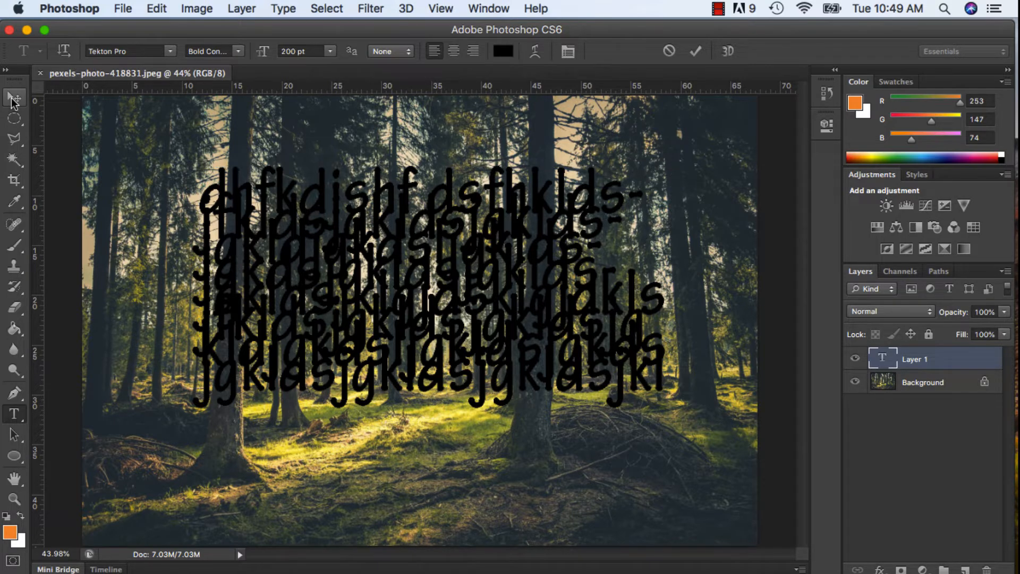
left_click_drag(323, 293, 318, 246)
left_click(15, 414)
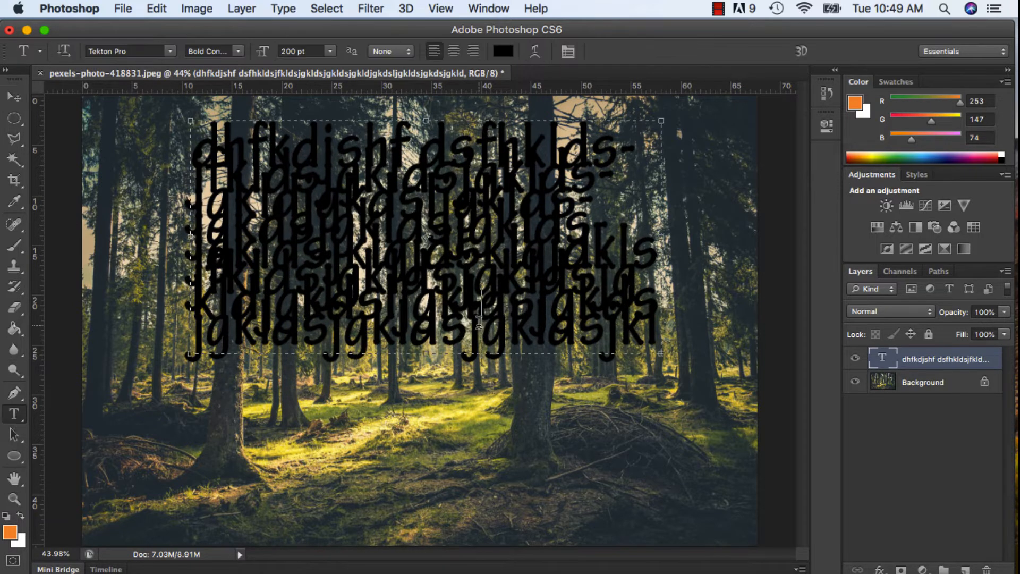
left_click(436, 344)
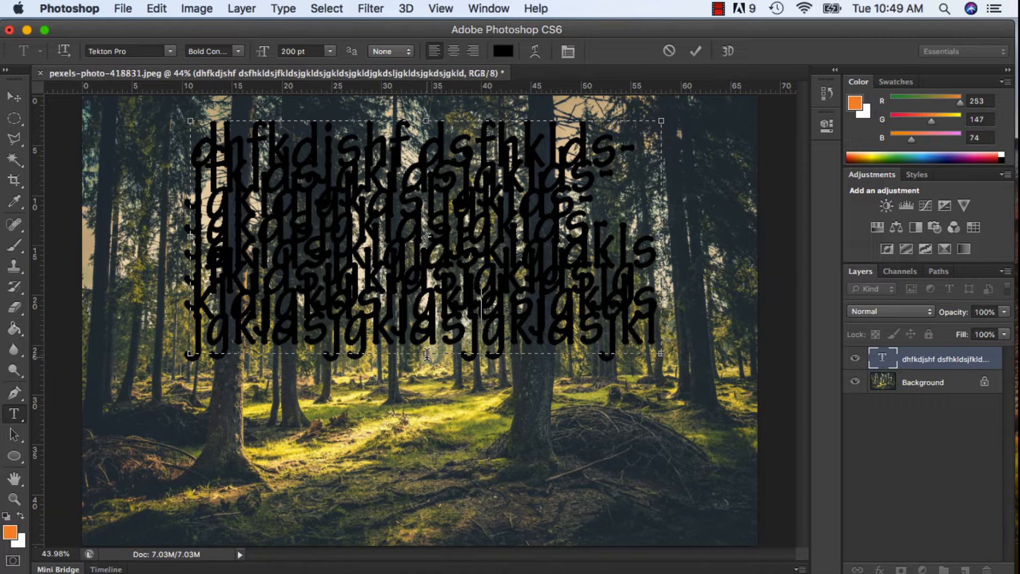
left_click_drag(427, 356, 428, 500)
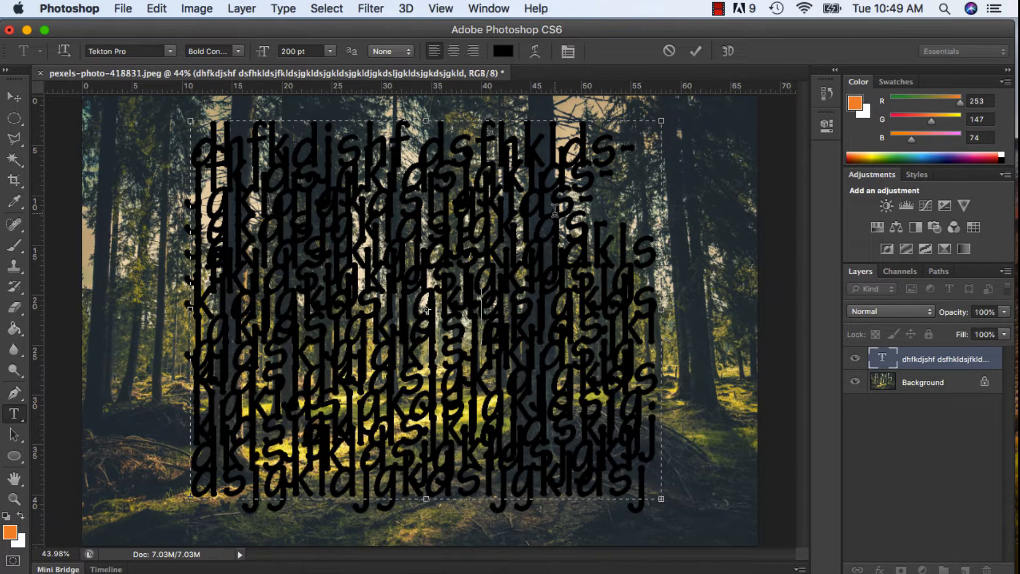
- Try two ways of deleting the filler text layer, undoing each deletion
left_click(964, 361)
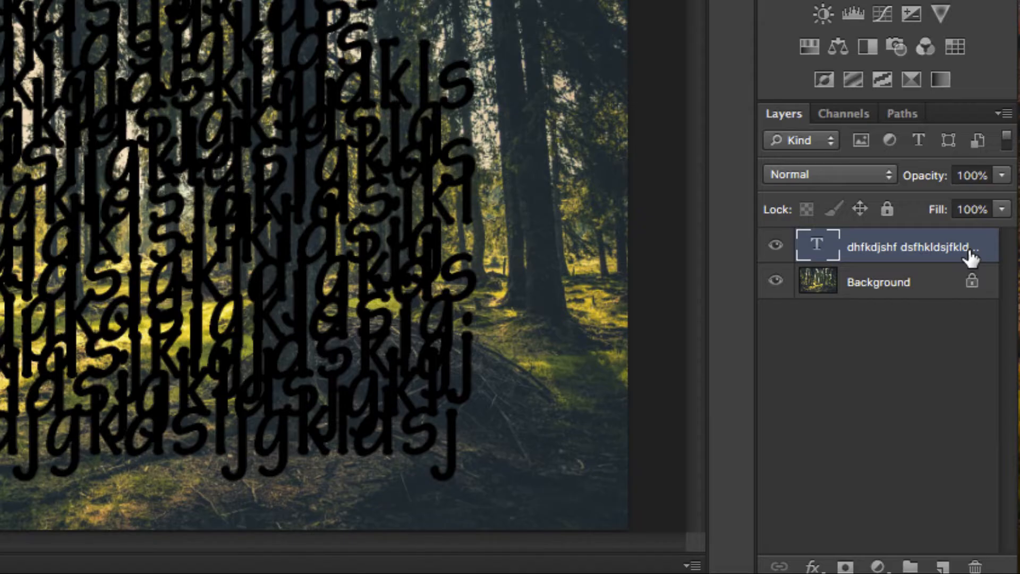
left_click_drag(970, 257, 975, 564)
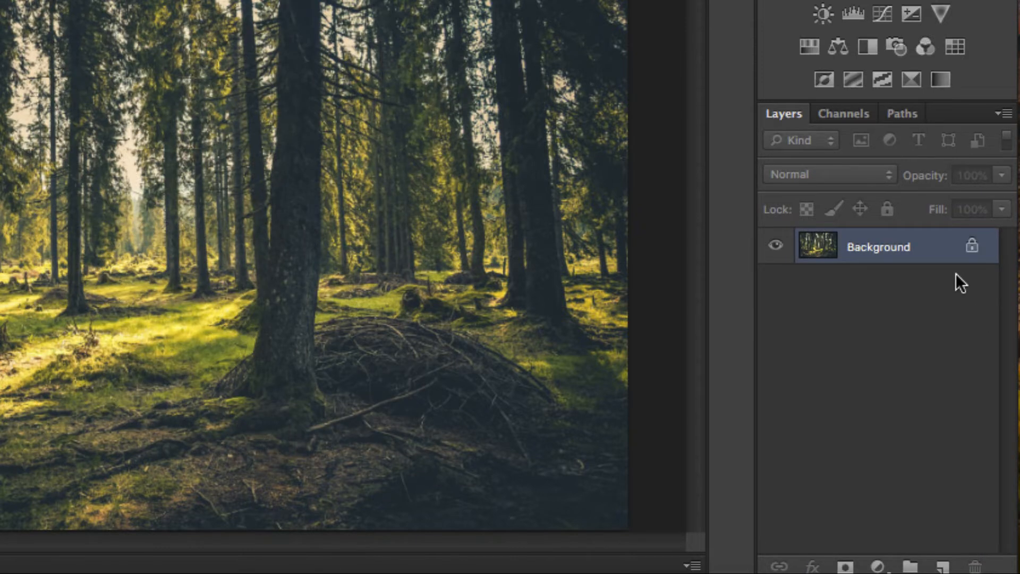
key("ctrl+z")
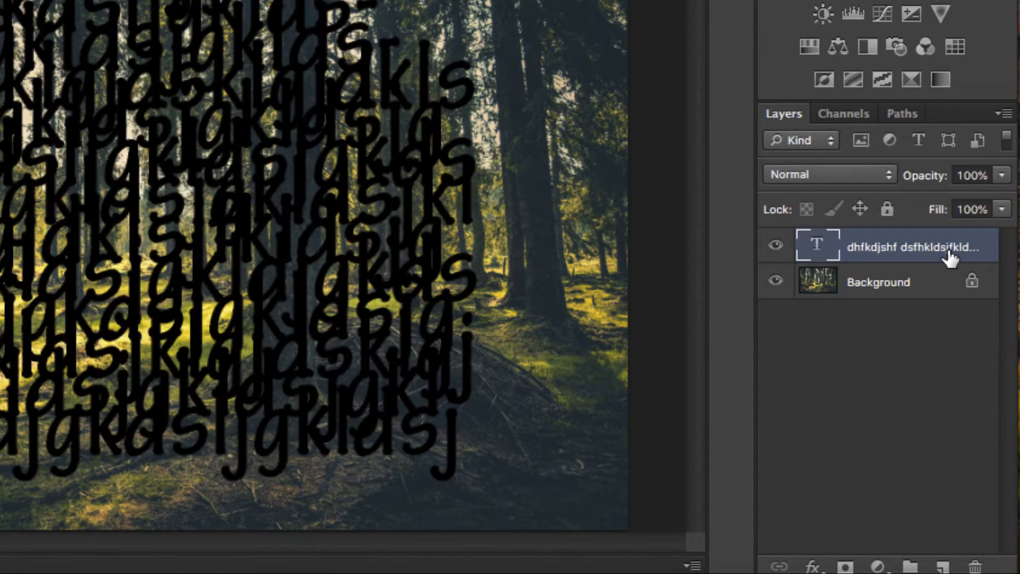
right_click(950, 252)
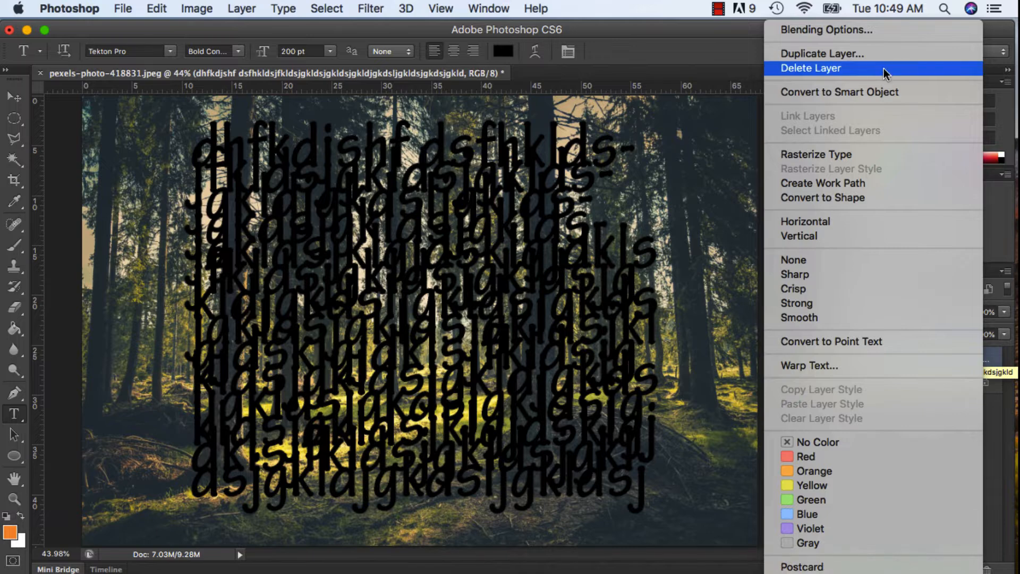
left_click(887, 70)
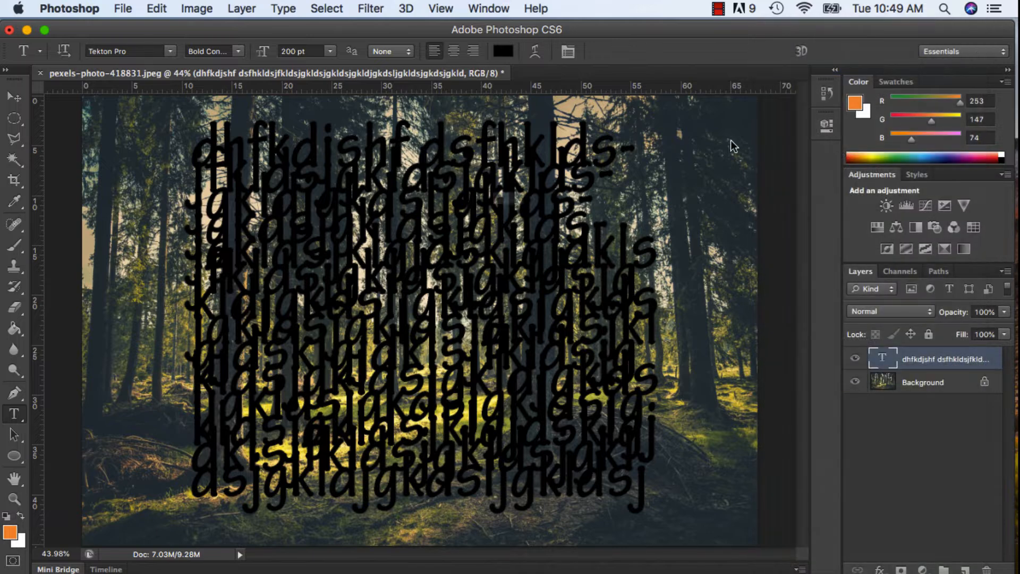
left_click(651, 246)
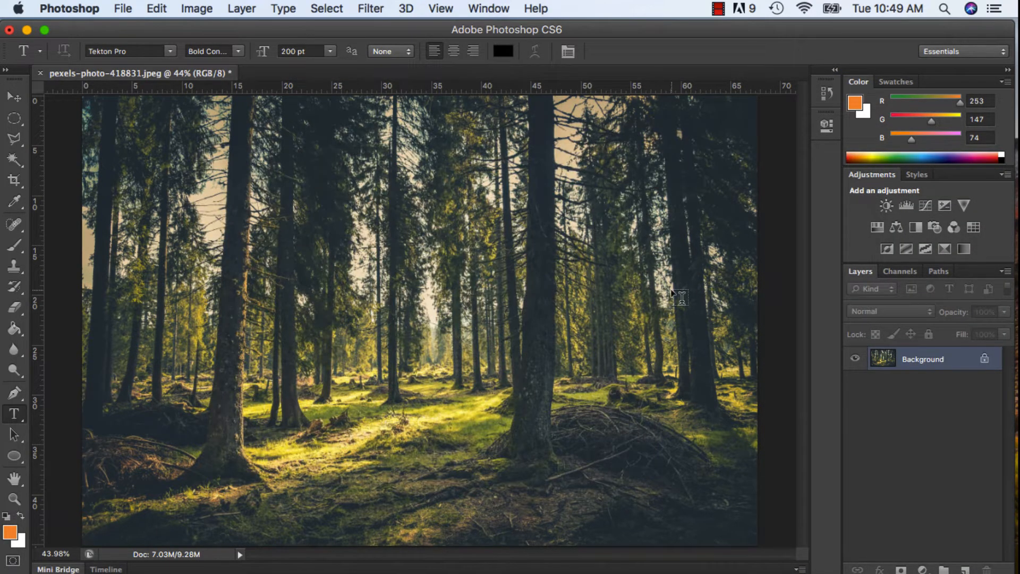
key("super+z")
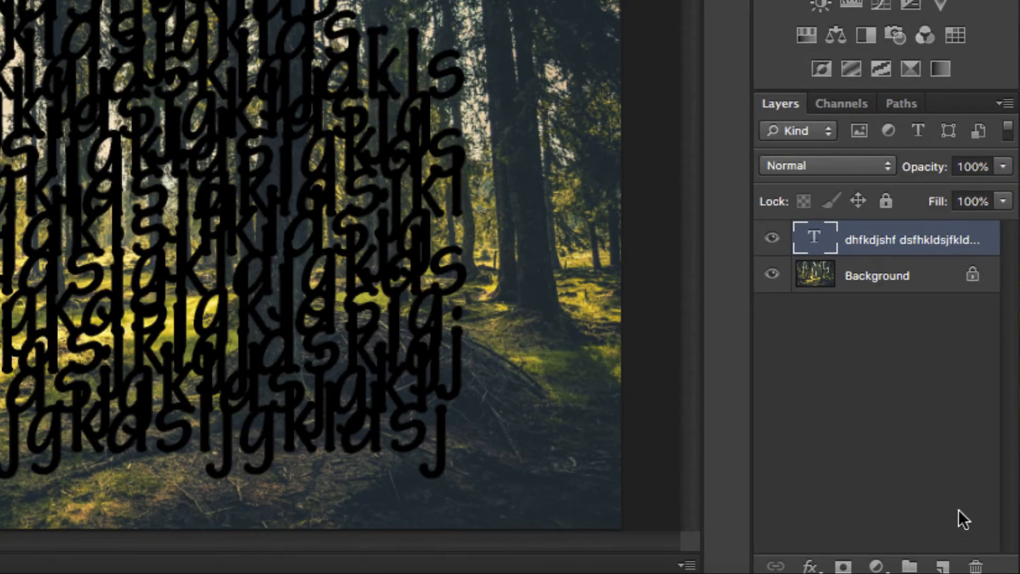
- Delete the filler text layer, leaving only the Background layer
left_click(977, 569)
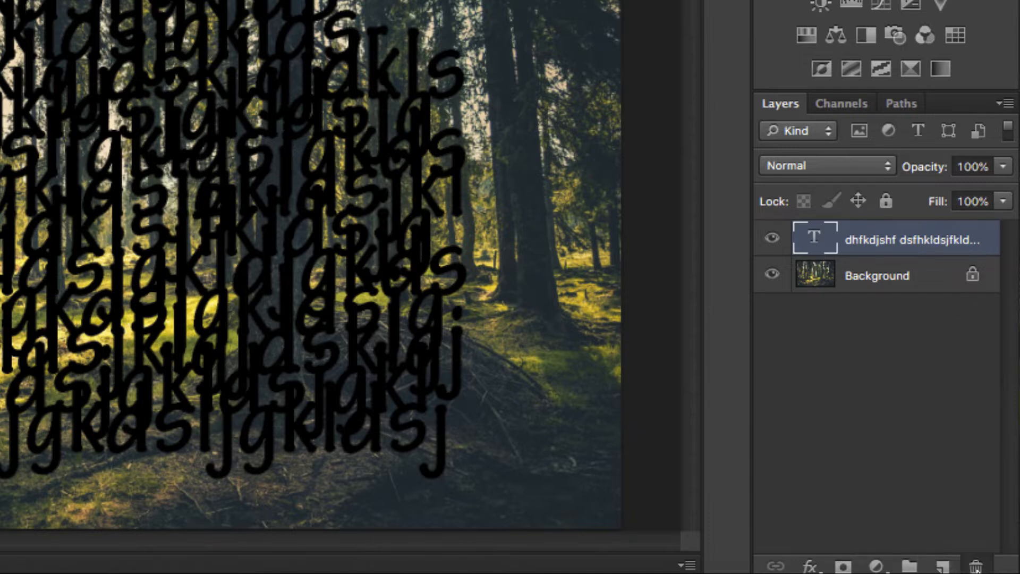
left_click(452, 60)
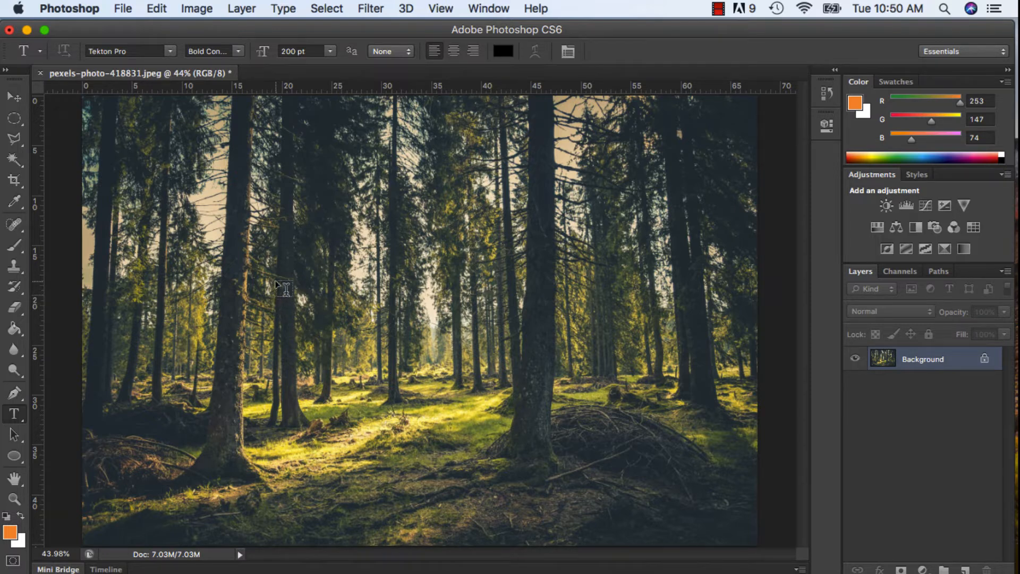
- Add the text "dream big" on the upper middle of the photo and move it slightly down and to the right
left_click(268, 260)
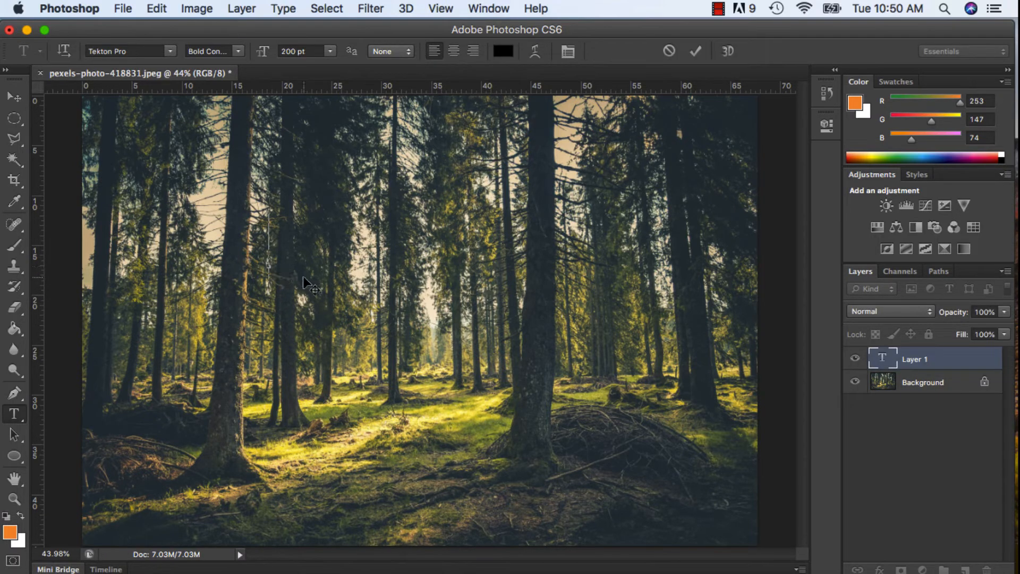
type("dream")
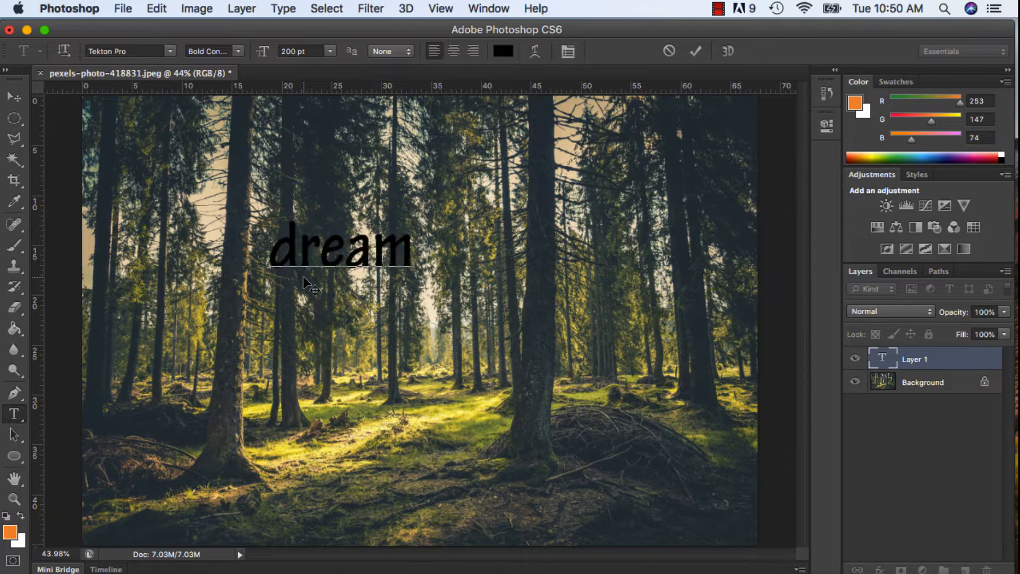
type(" big")
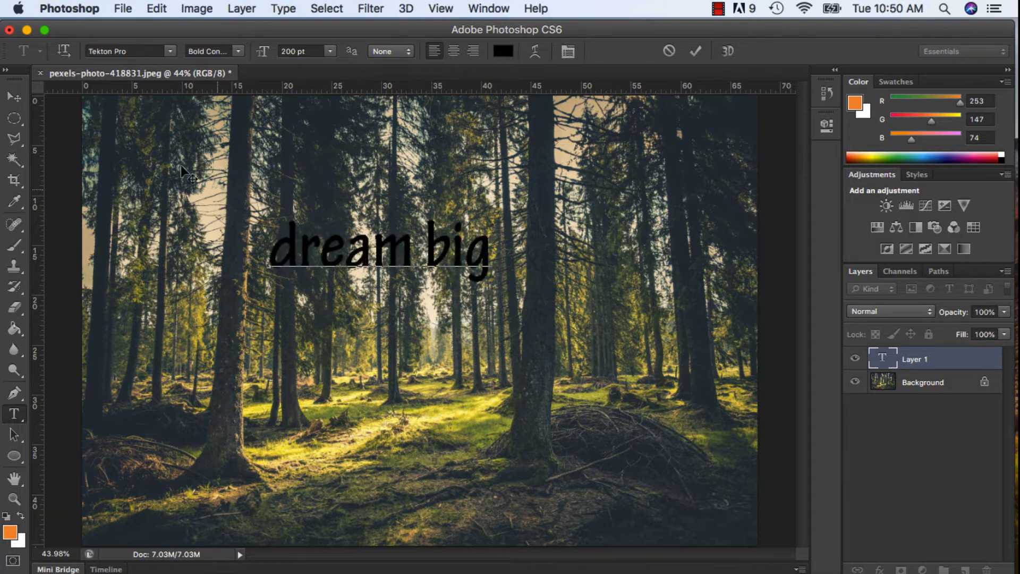
left_click(14, 97)
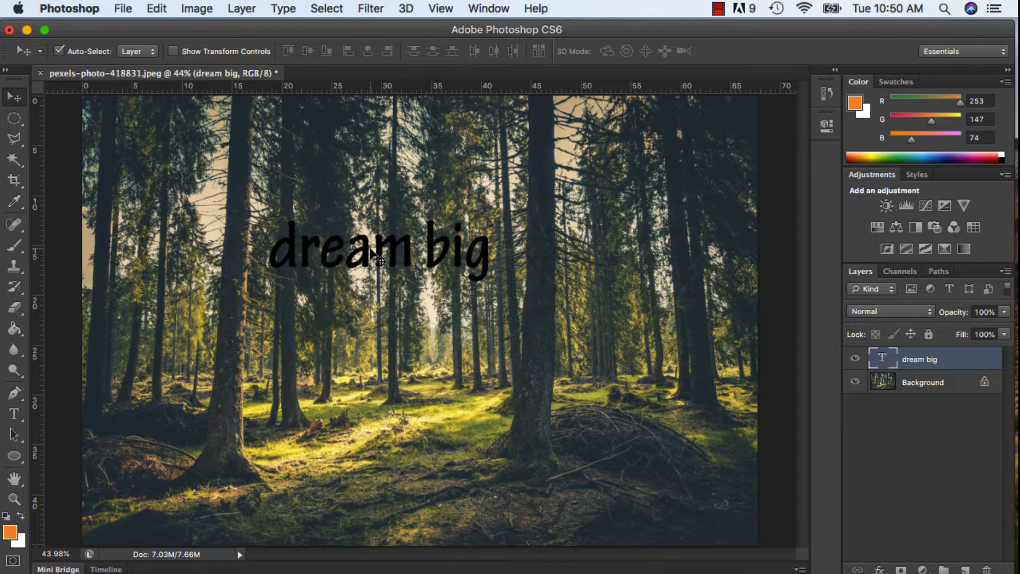
left_click_drag(371, 249, 424, 287)
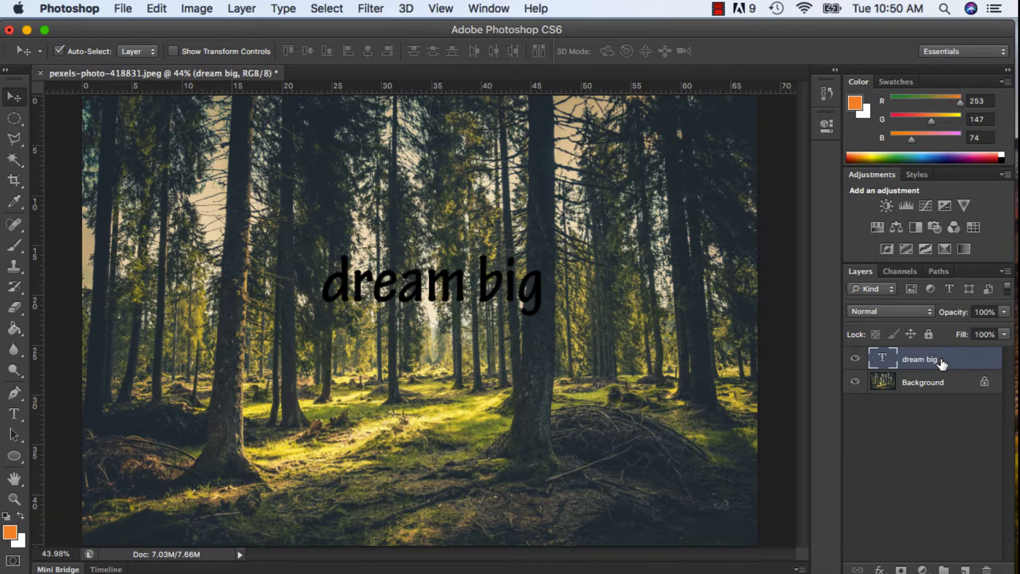
- Center the "dream big" text vertically and horizontally on the Background layer
left_click(938, 384, "shift")
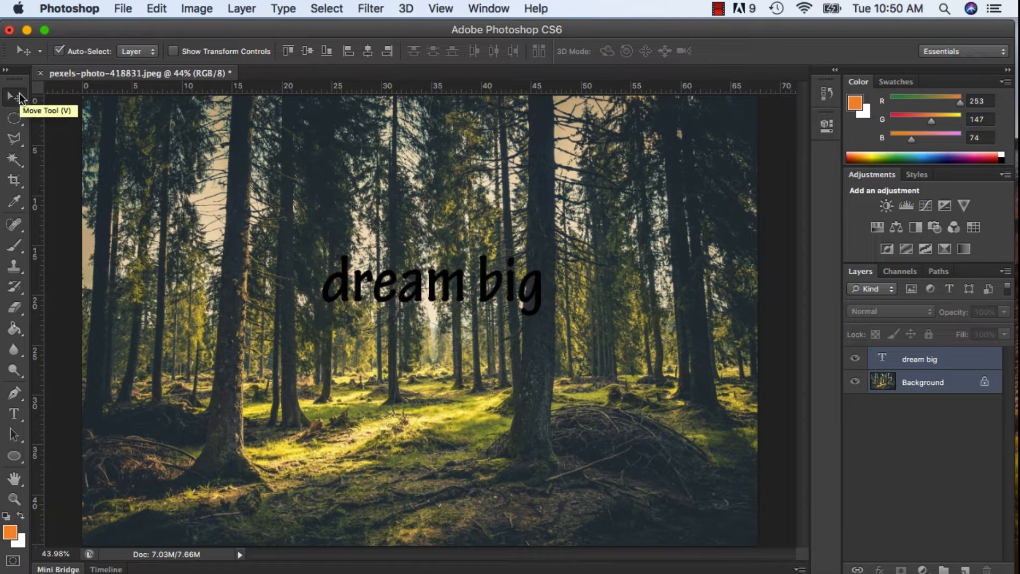
left_click(308, 51)
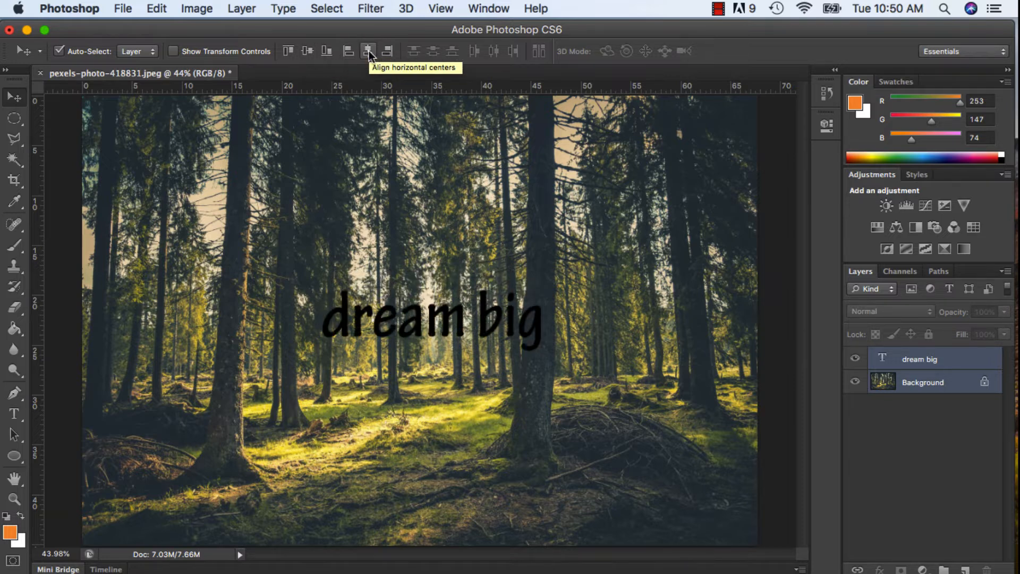
left_click(369, 51)
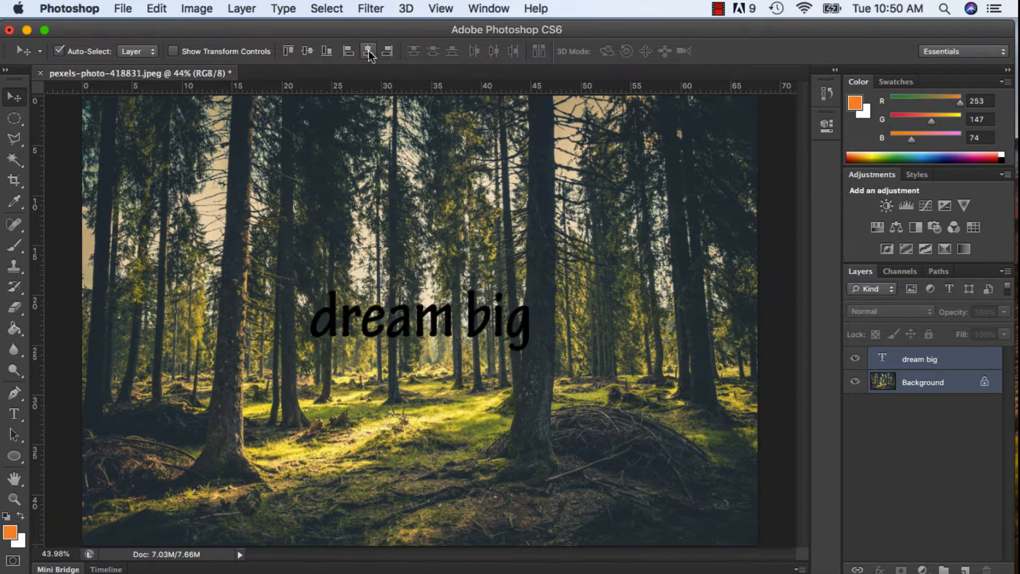
- Select the text and Background layers individually and reselect both layers together
left_click(949, 361)
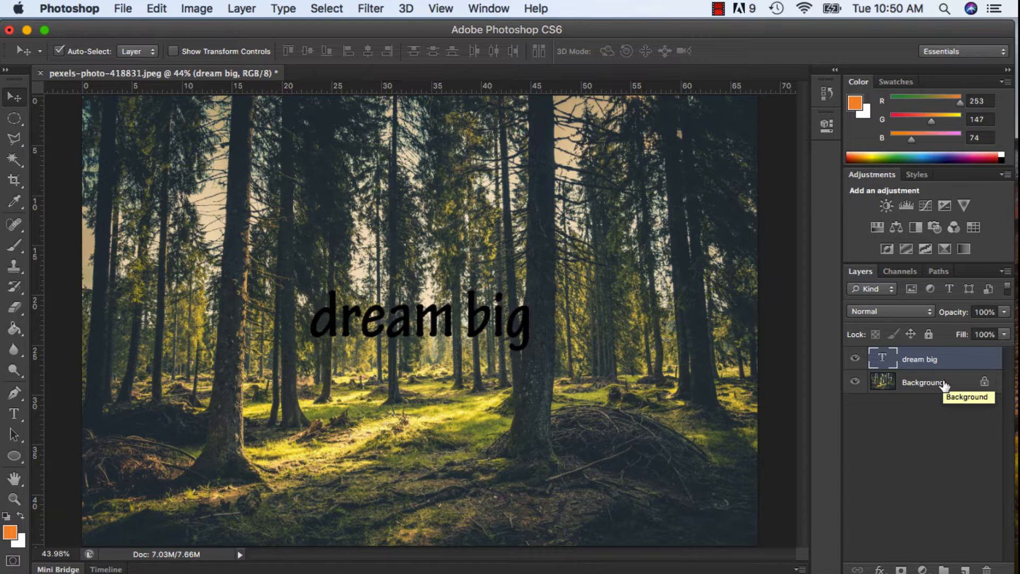
right_click(944, 383)
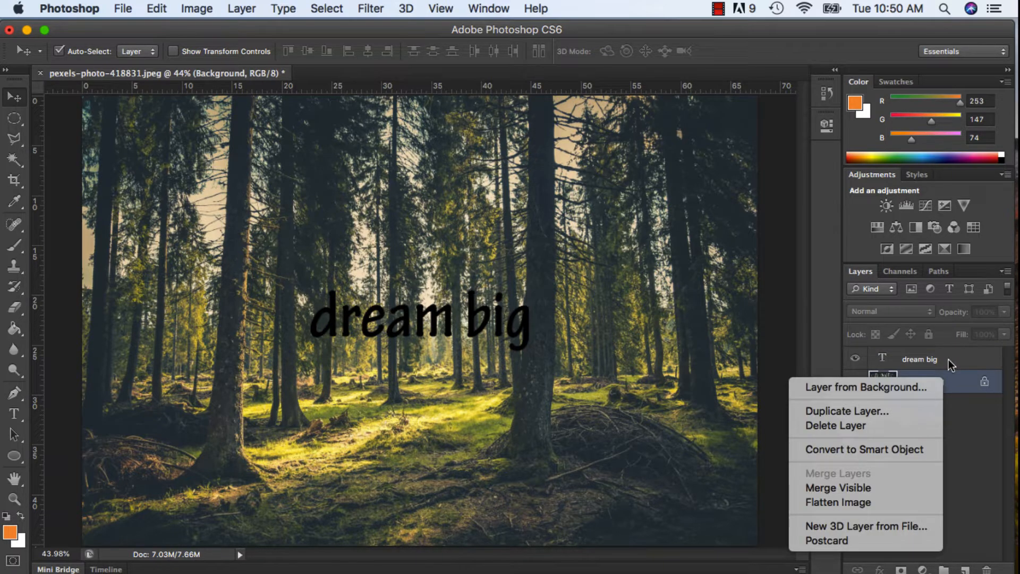
left_click(948, 360)
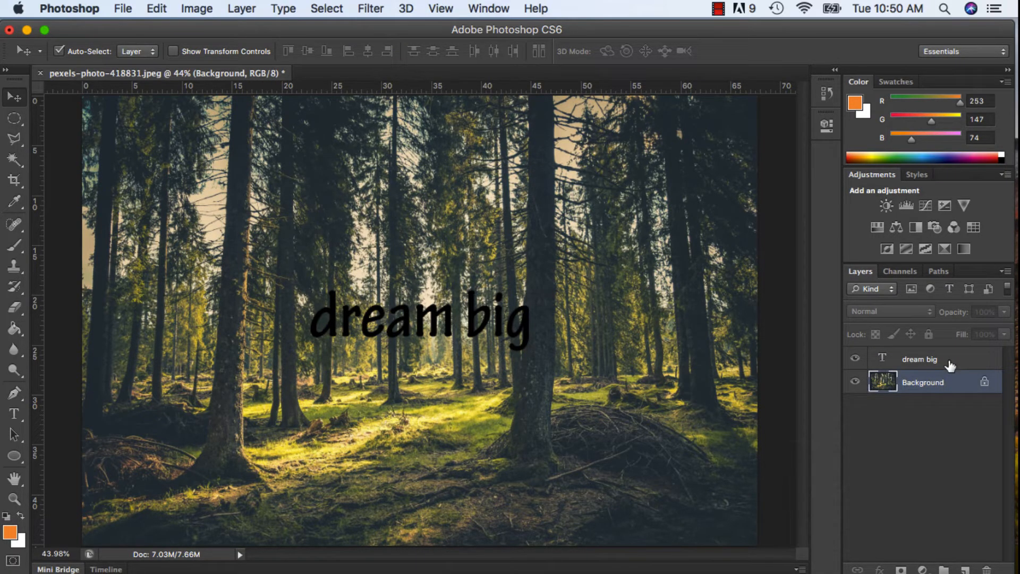
left_click(950, 363, "shift")
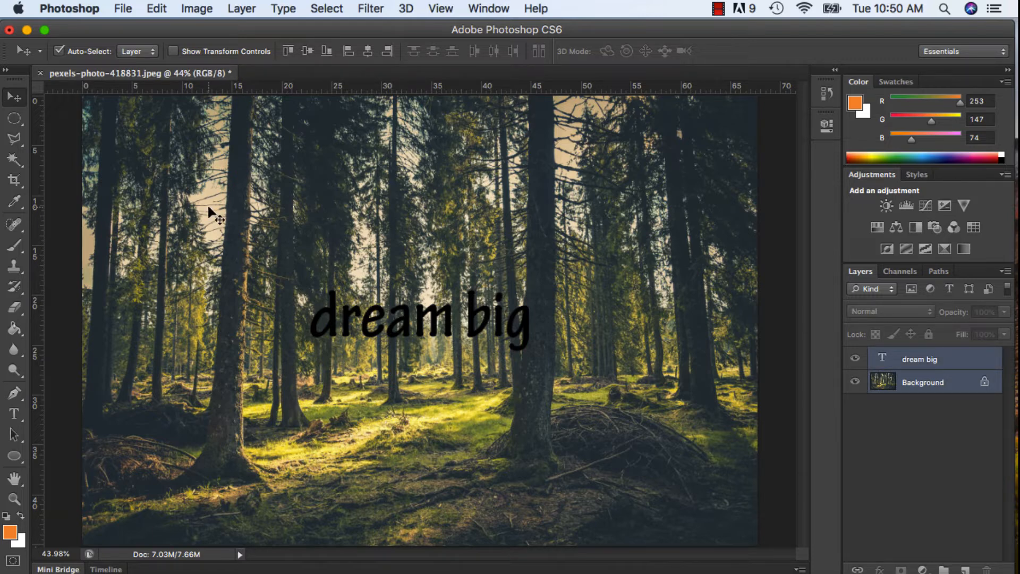
- Activate the Horizontal Type tool and display the Character settings, collapsing and reopening them once
left_click(15, 414)
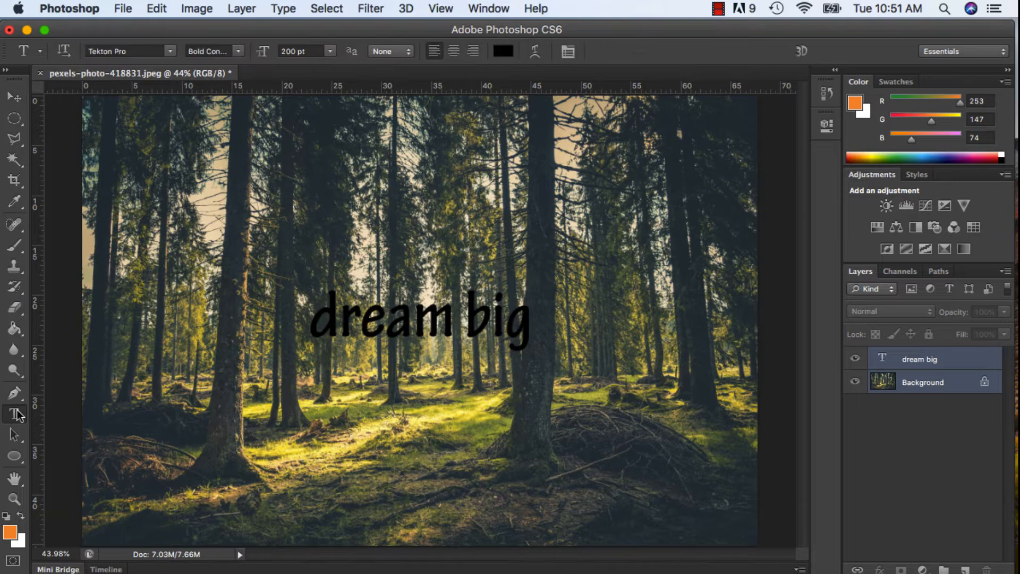
left_click(568, 52)
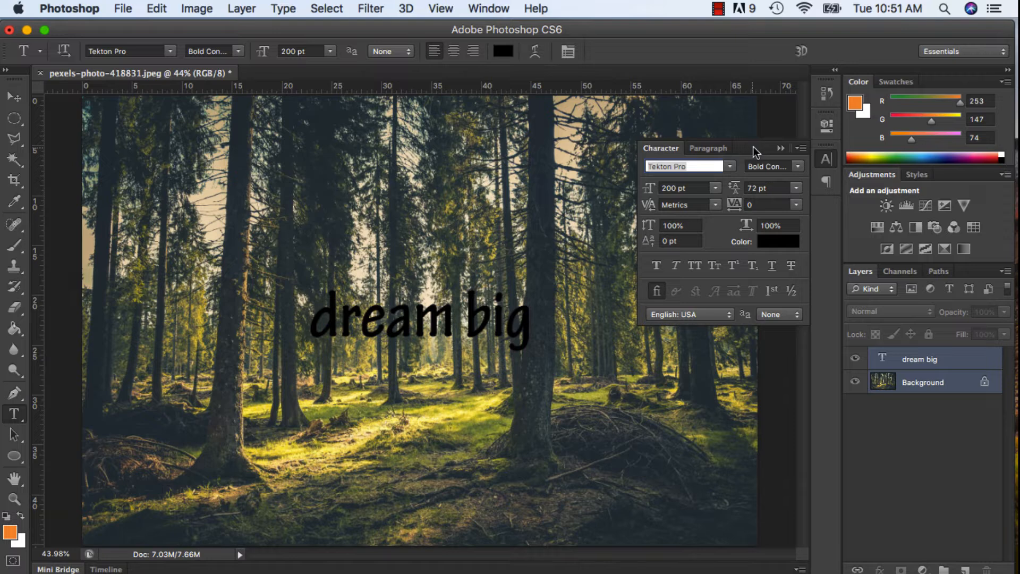
left_click_drag(754, 147, 815, 163)
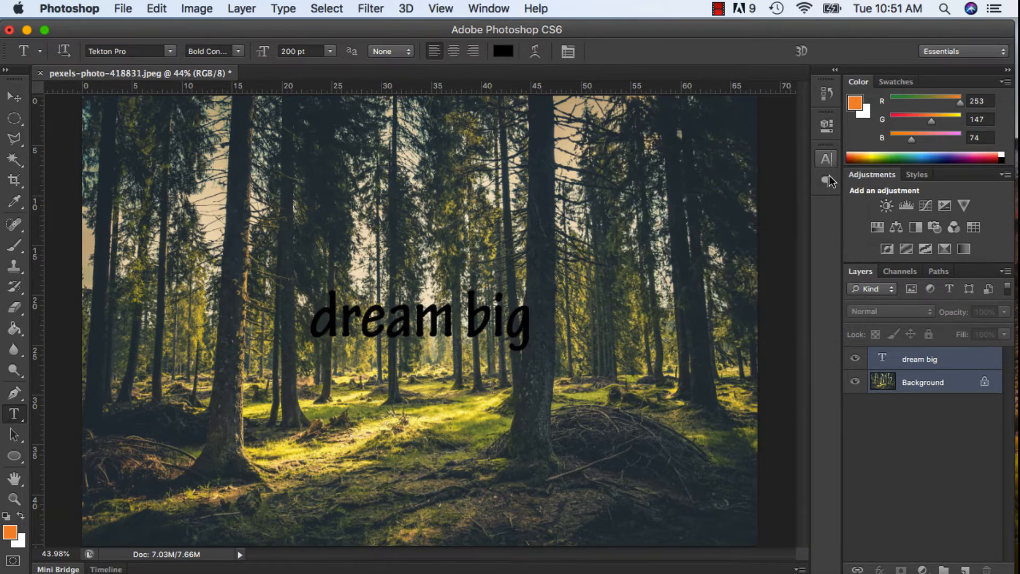
left_click(825, 159)
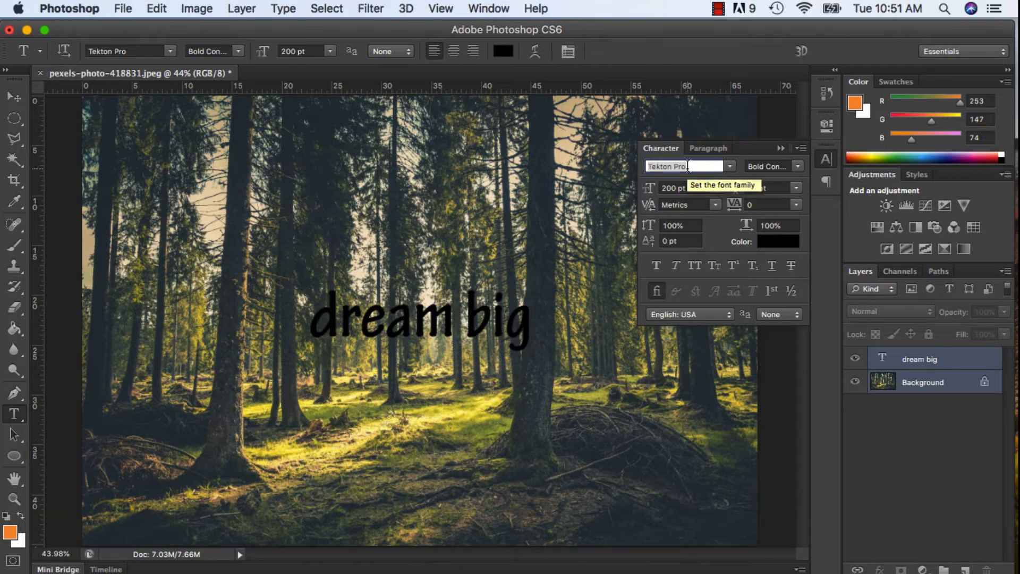
- Change the font family of the "dream big" text to Burbank Big Regular
left_click(730, 166)
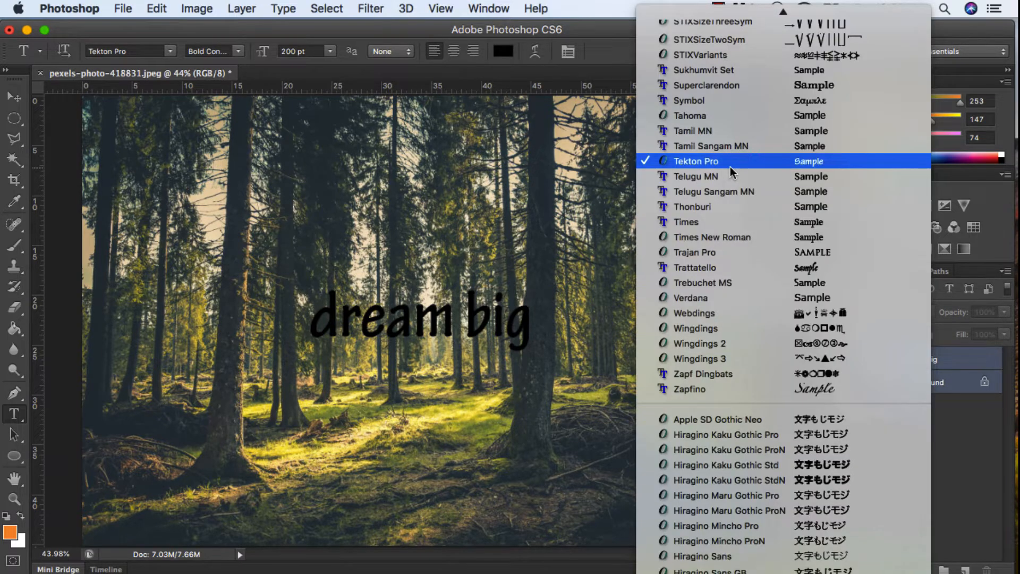
scroll(744, 167, "up", 4)
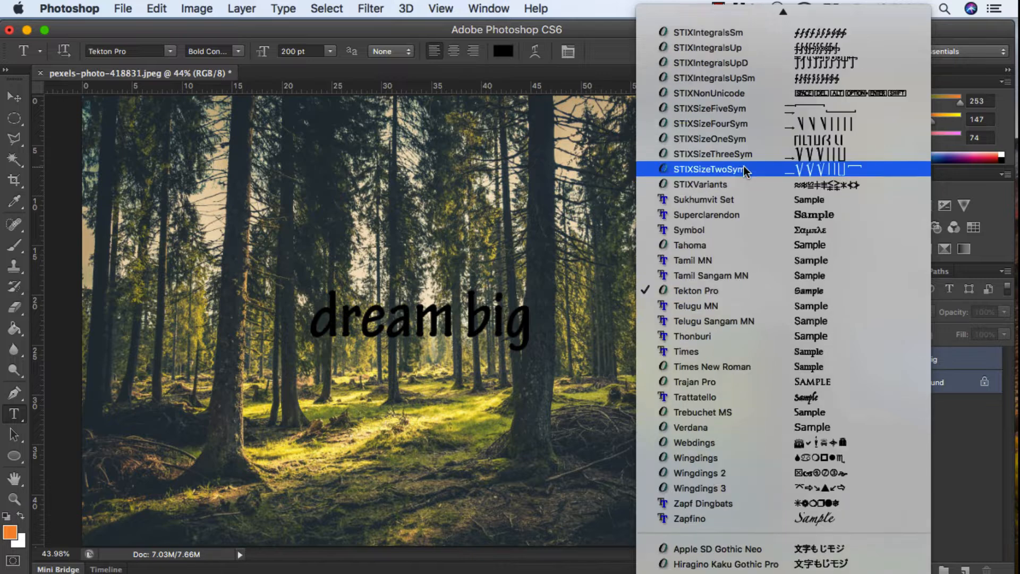
scroll(746, 169, "up", 20)
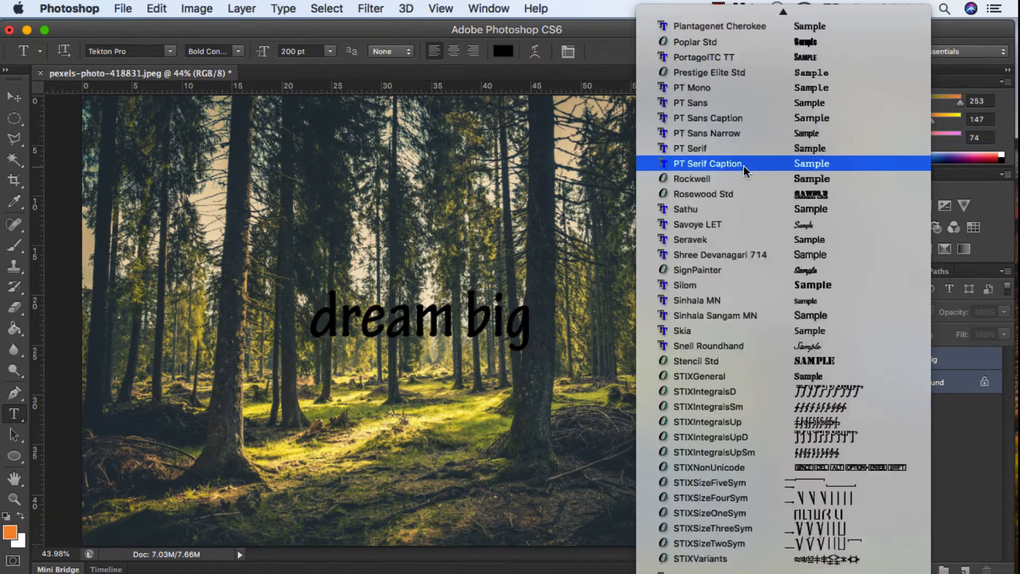
scroll(745, 169, "up", 6)
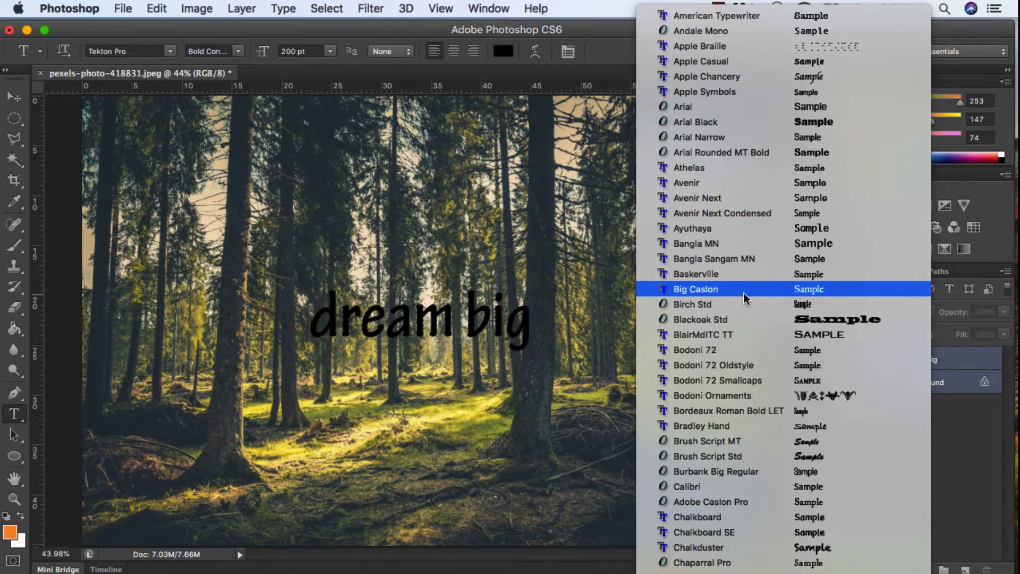
left_click(761, 475)
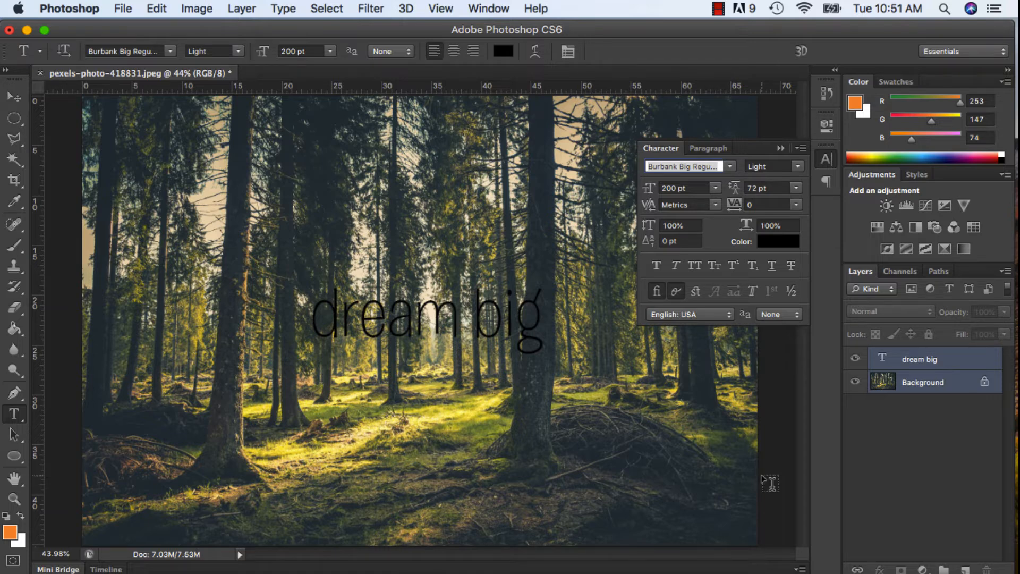
- Try the Bold style on the "dream big" text and return it to Light
left_click(658, 265)
left_click(800, 167)
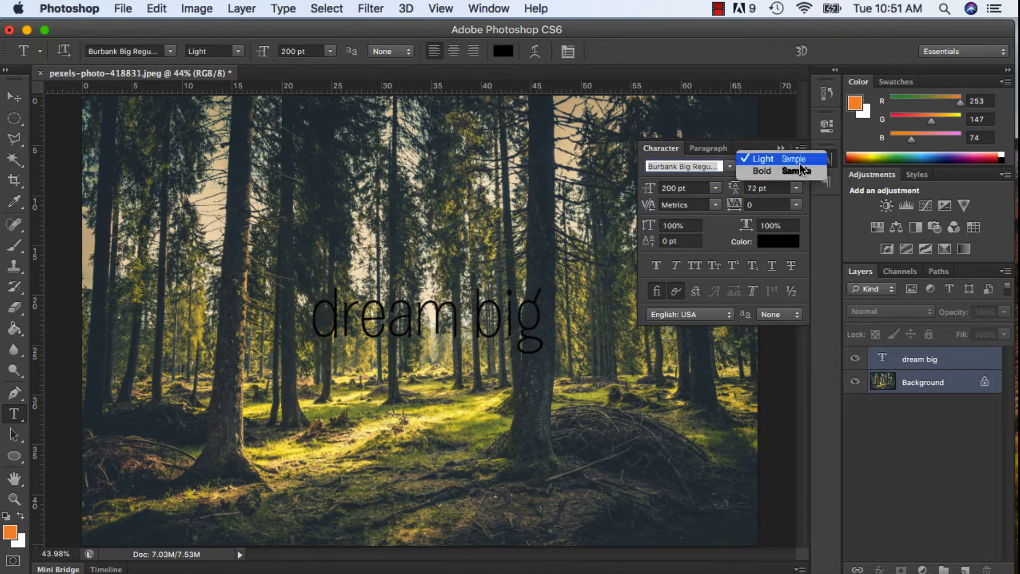
left_click(803, 171)
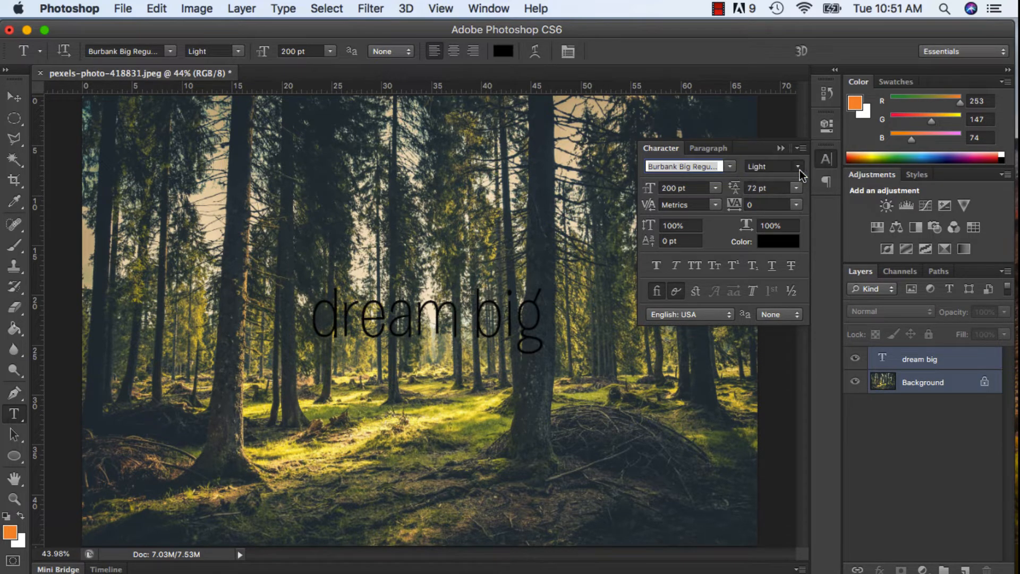
left_click(800, 169)
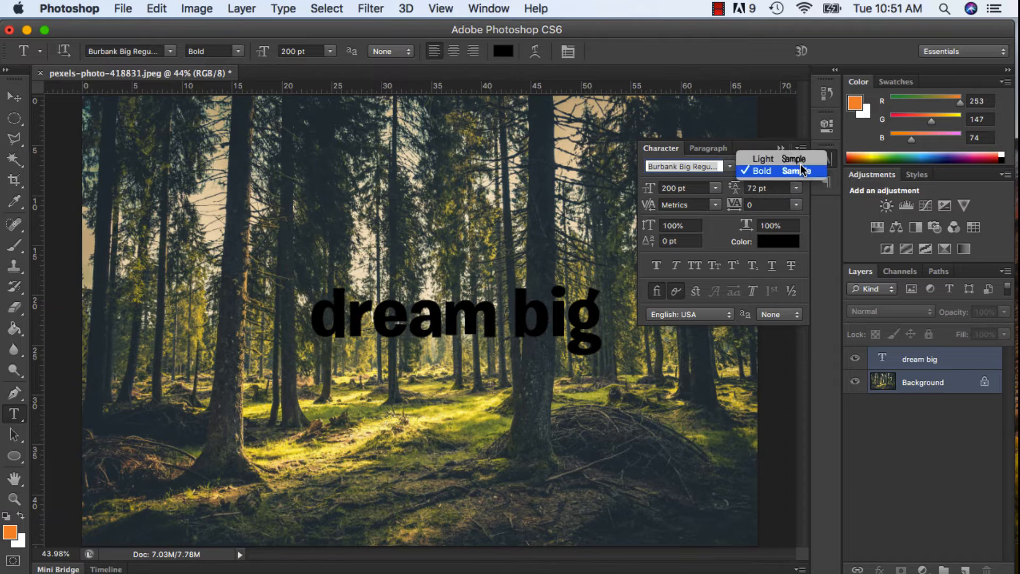
left_click(800, 165)
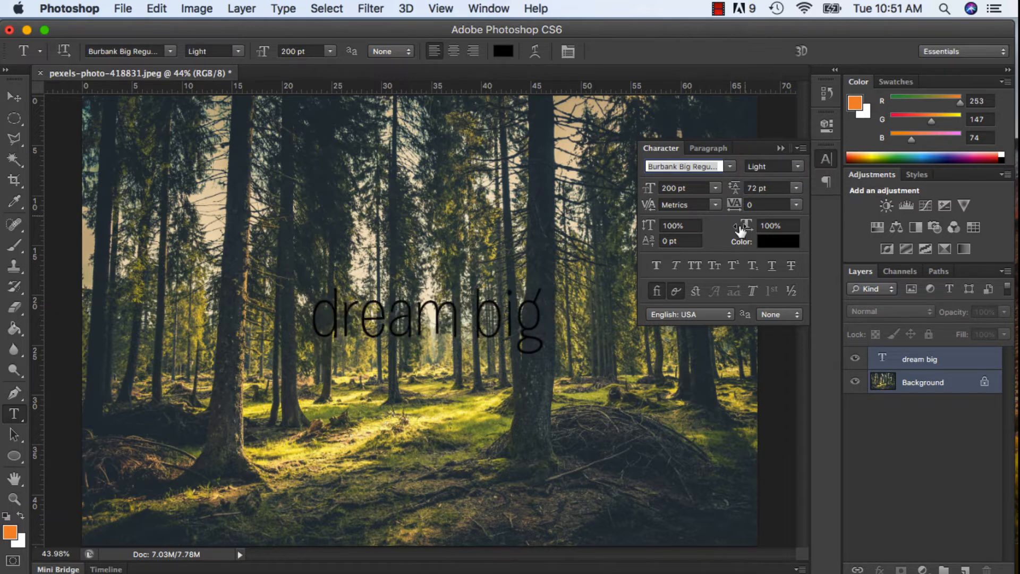
- Apply Faux Bold and Faux Italic to the "dream big" text
left_click(661, 263)
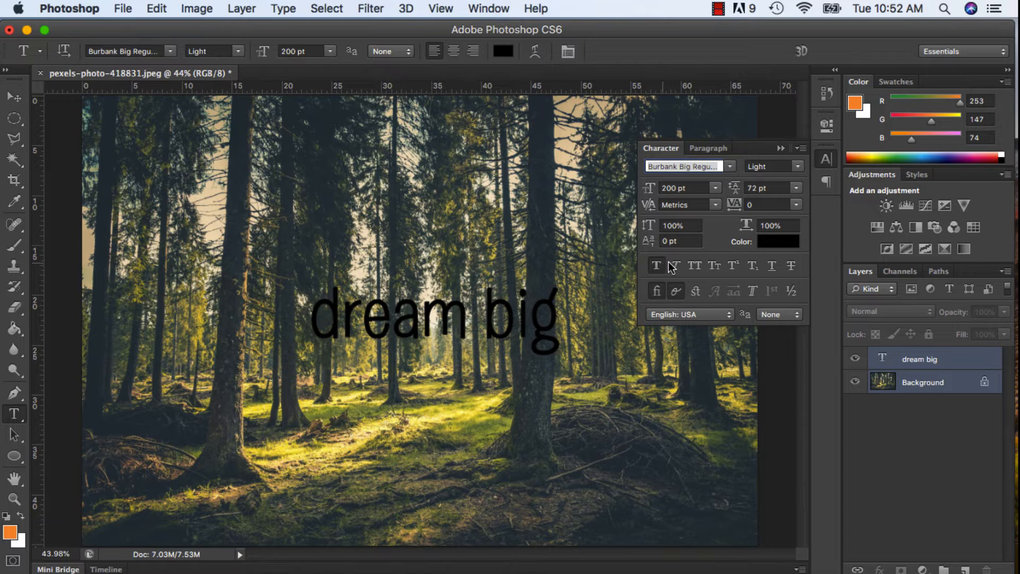
left_click(675, 266)
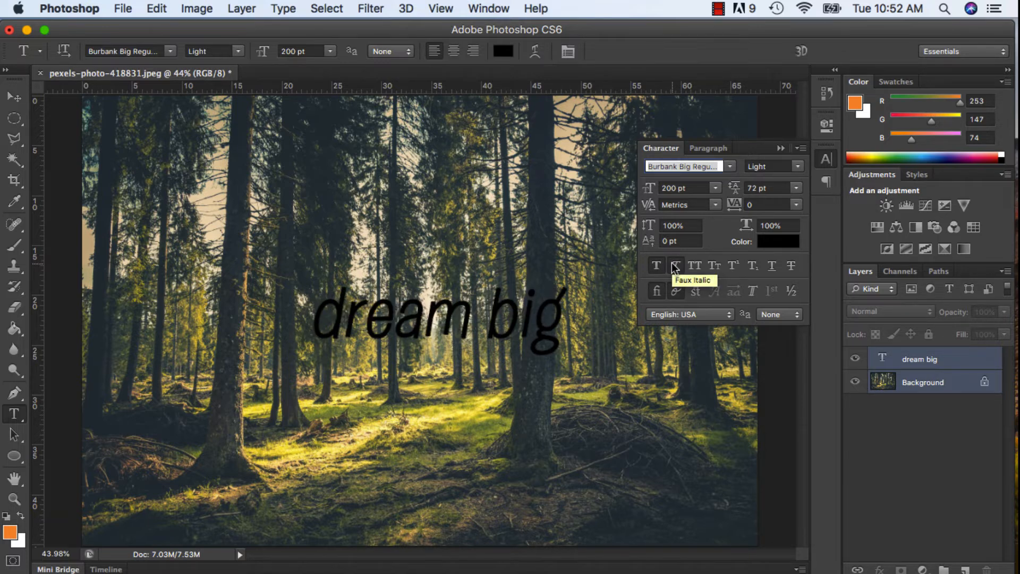
- Try All Caps, Small Caps and Superscript on the "dream big" text, leaving all three switched off
left_click(696, 267)
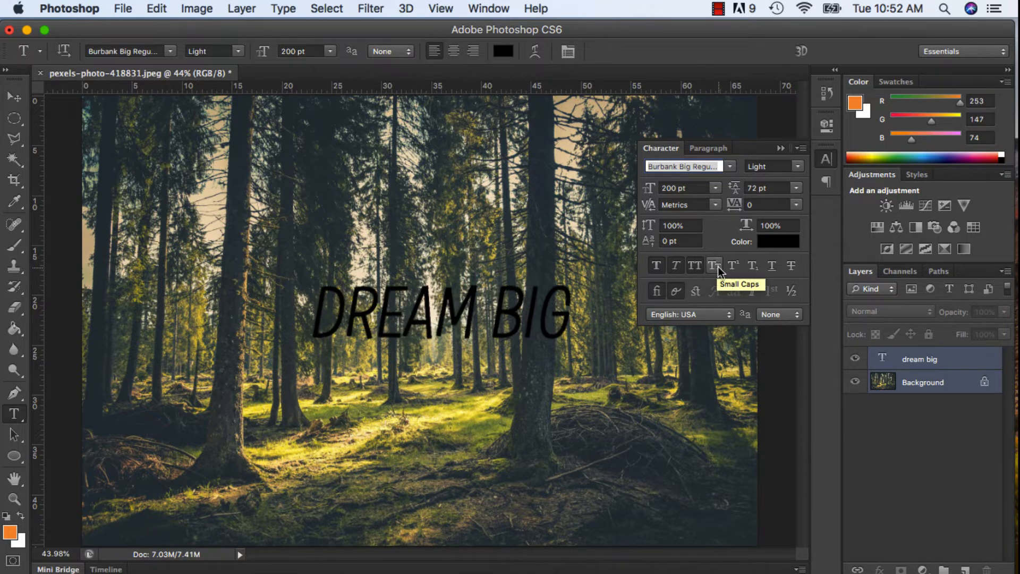
left_click(719, 267)
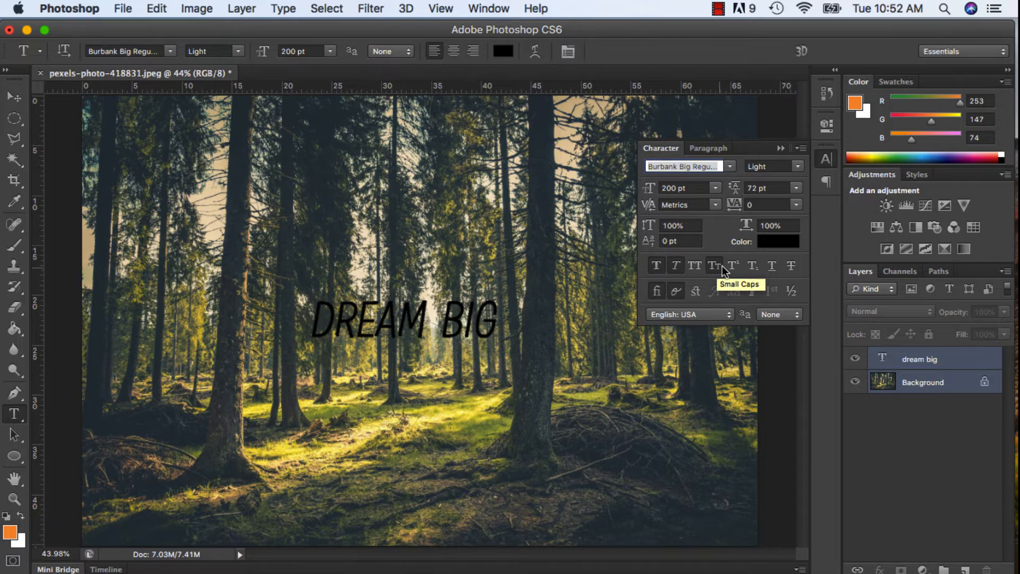
left_click(731, 266)
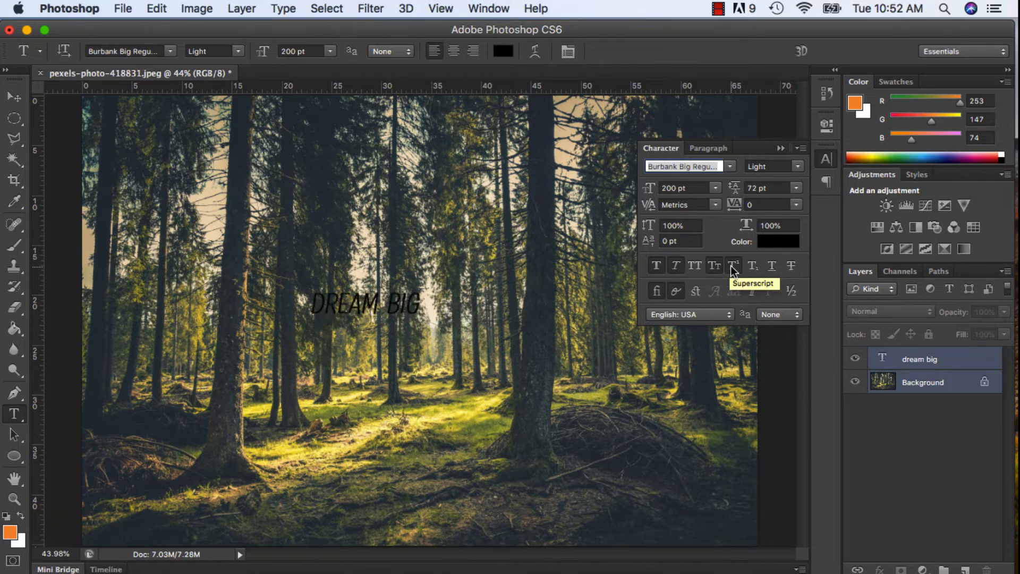
left_click(731, 266)
left_click(712, 267)
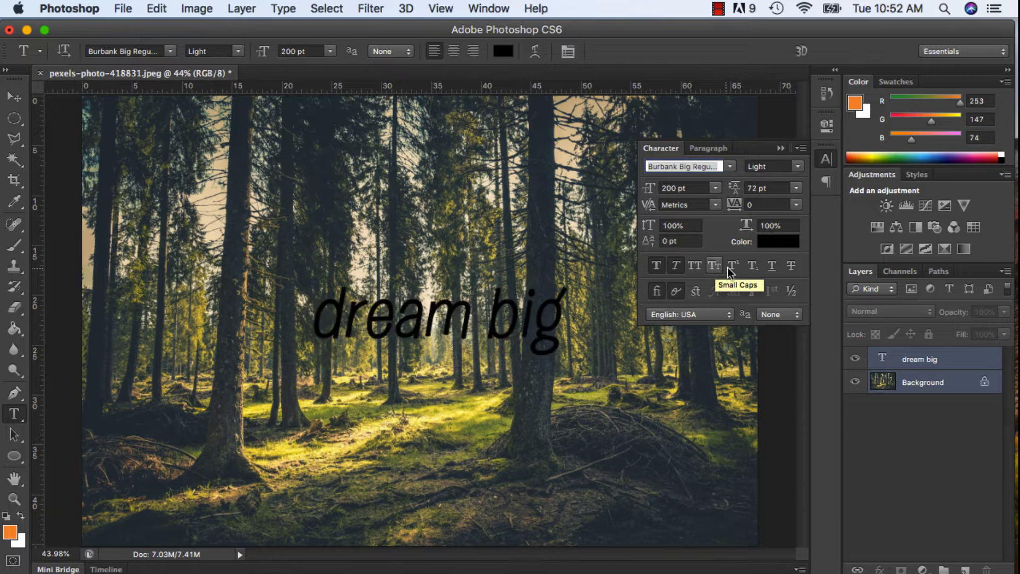
- Try Subscript, Underline and Strikethrough on the "dream big" text, switching each one off again
left_click(752, 268)
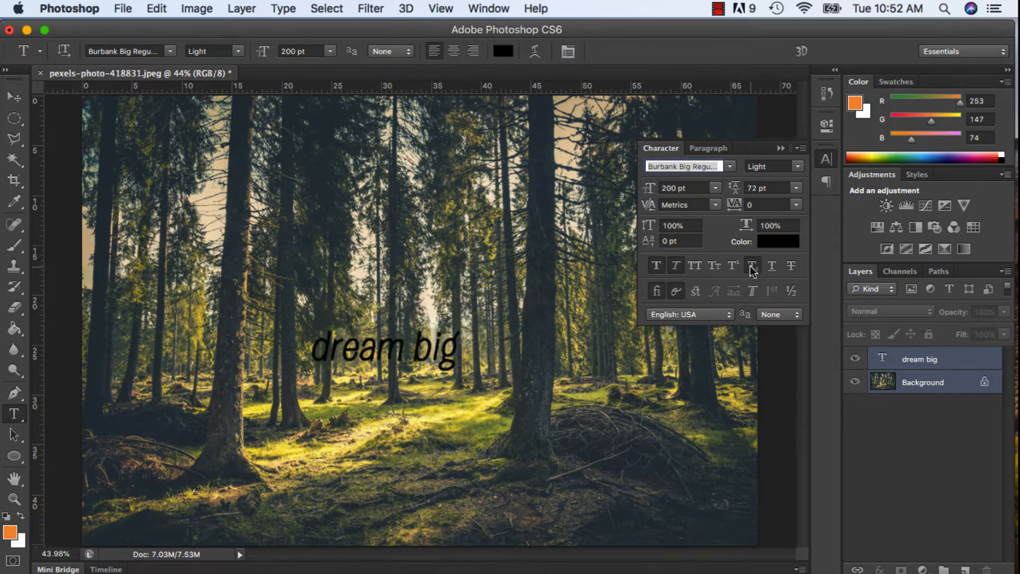
left_click(752, 269)
left_click(775, 266)
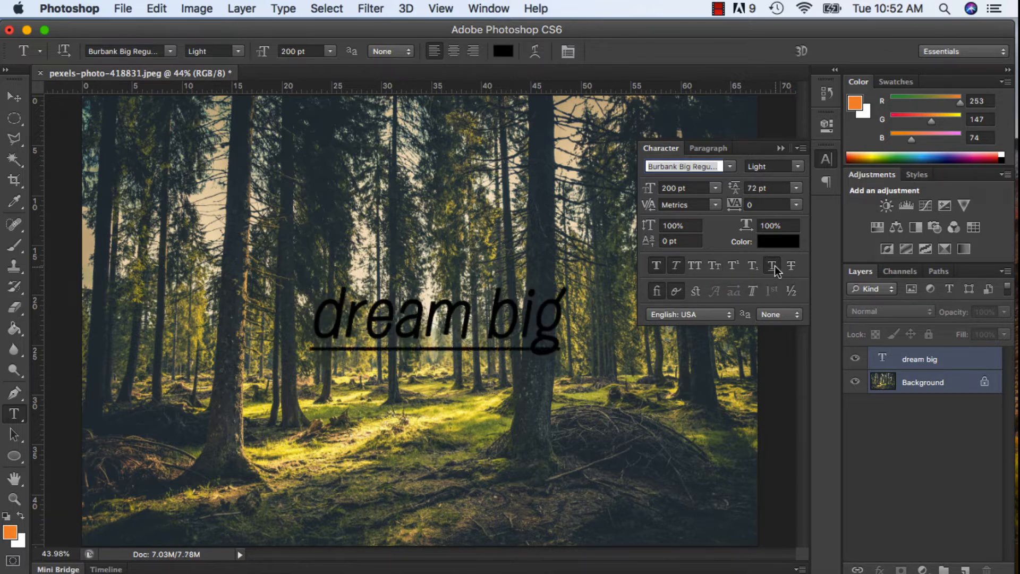
left_click(774, 266)
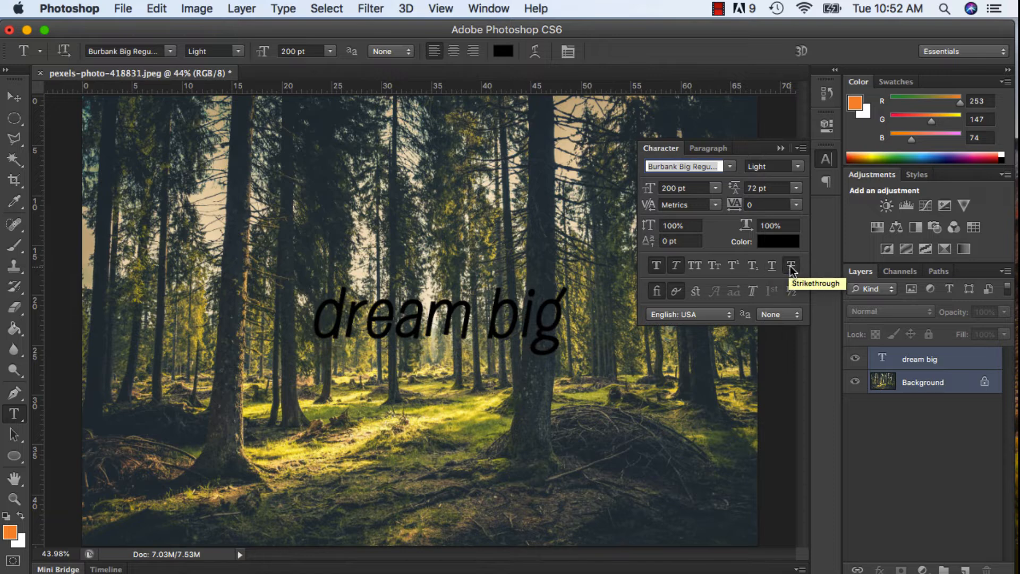
left_click(790, 267)
left_click(791, 268)
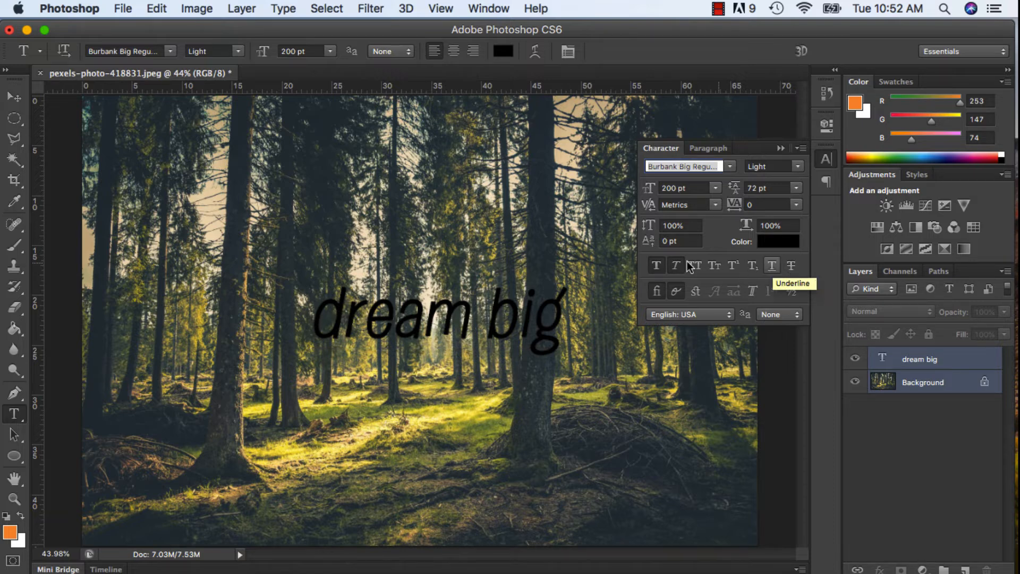
- Turn off Faux Bold and Faux Italic on the "dream big" text and set its font size to 400 pt
left_click(659, 267)
left_click(673, 265)
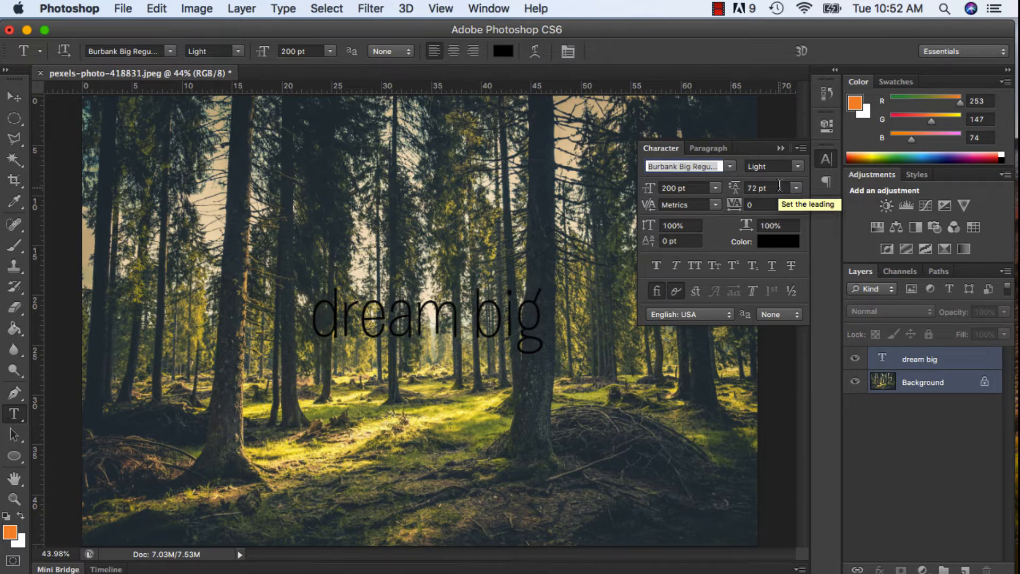
left_click(691, 187)
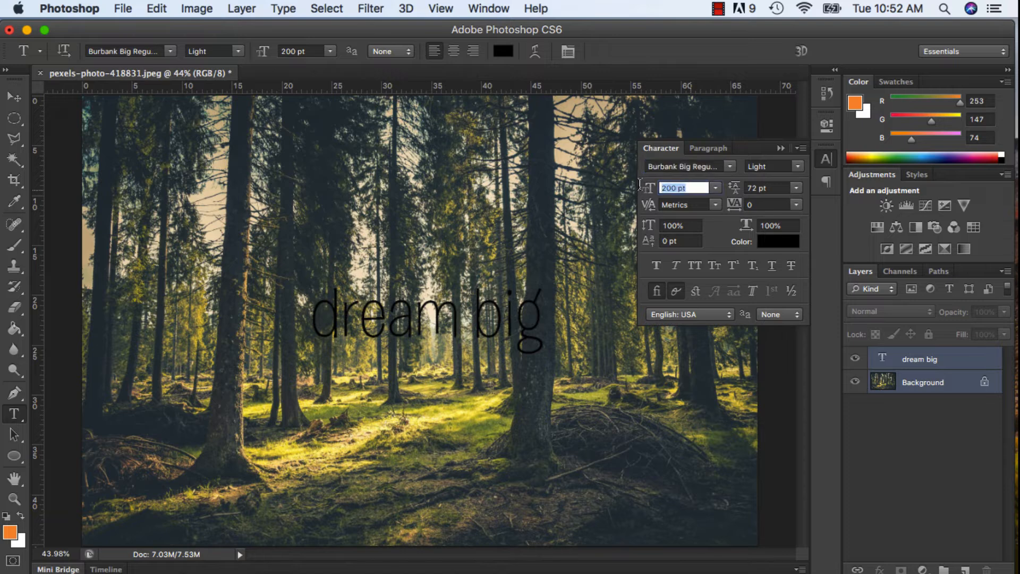
type("400")
key("Return")
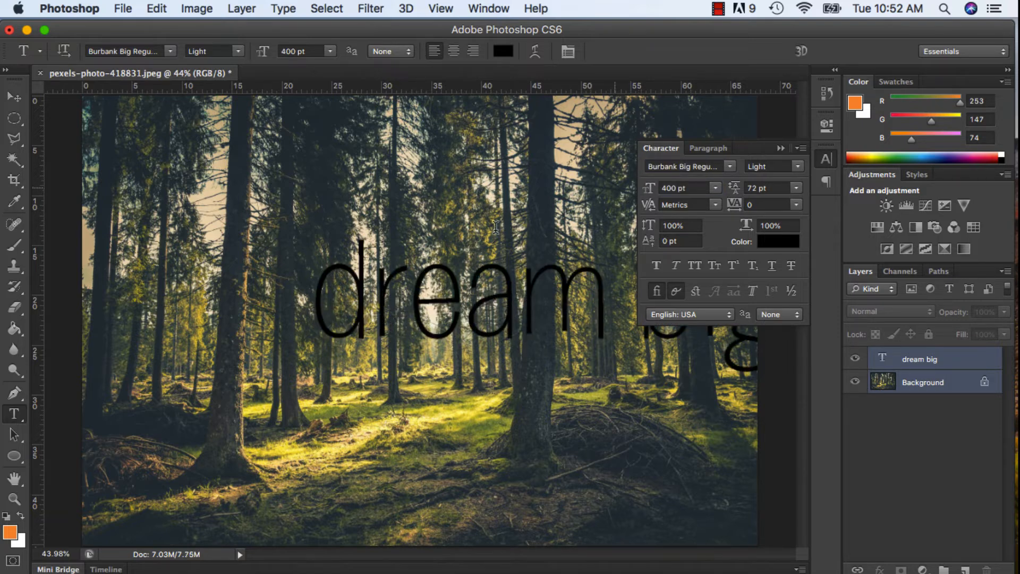
- Select only the "dream big" text layer and move the text up and left until the whole phrase fits on the photo
left_click(13, 97)
left_click_drag(445, 317, 277, 271)
left_click(617, 232)
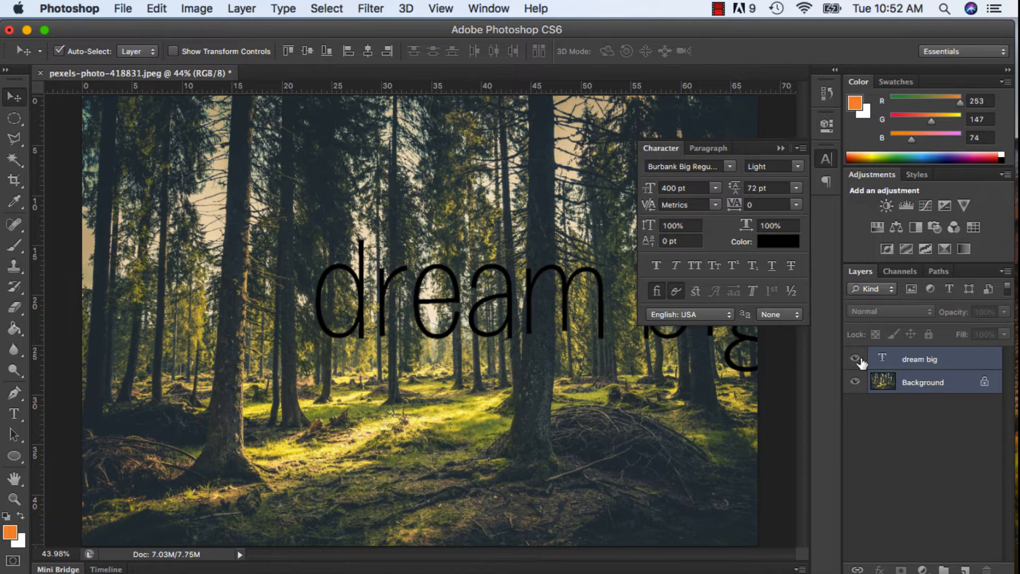
left_click(965, 363)
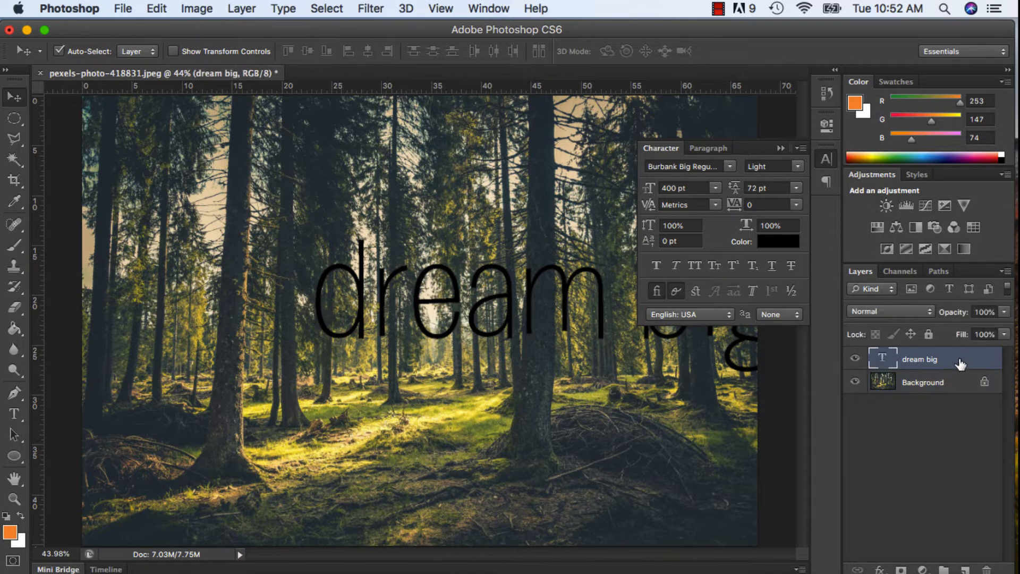
left_click_drag(534, 305, 353, 268)
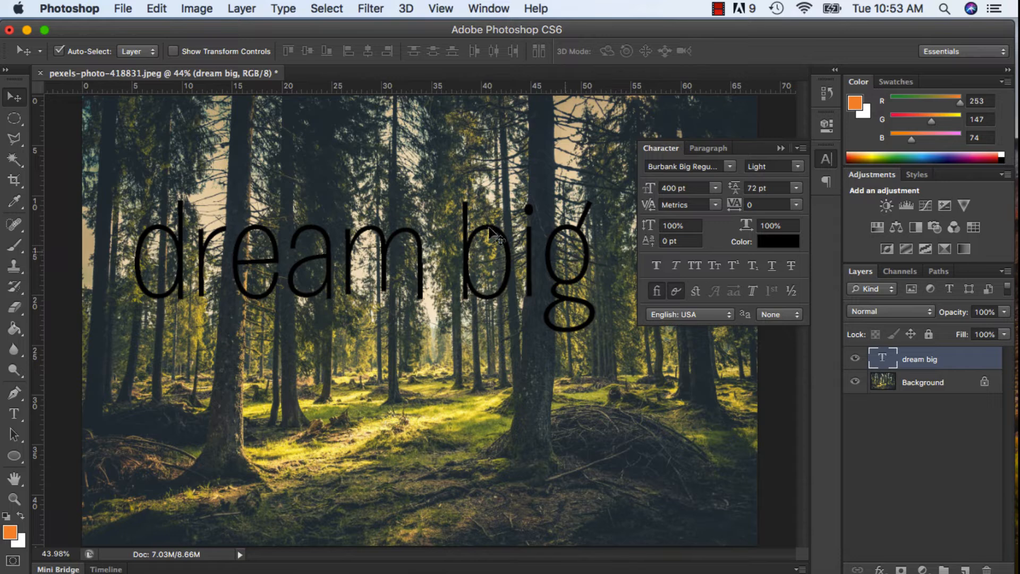
- Add a second line reading "visit Winnipeg" to the end of the "dream big" text
left_click(15, 415)
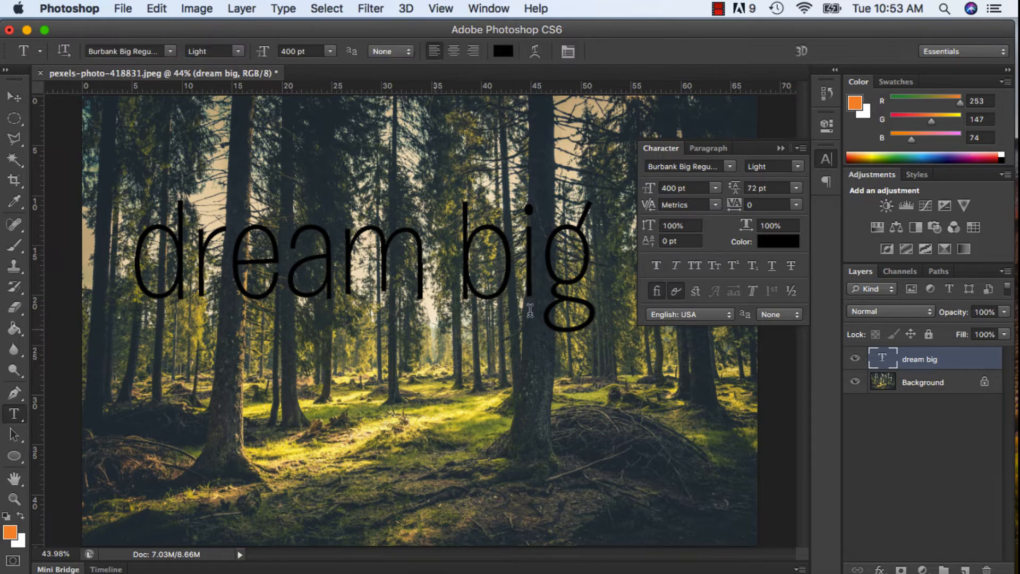
left_click(589, 248)
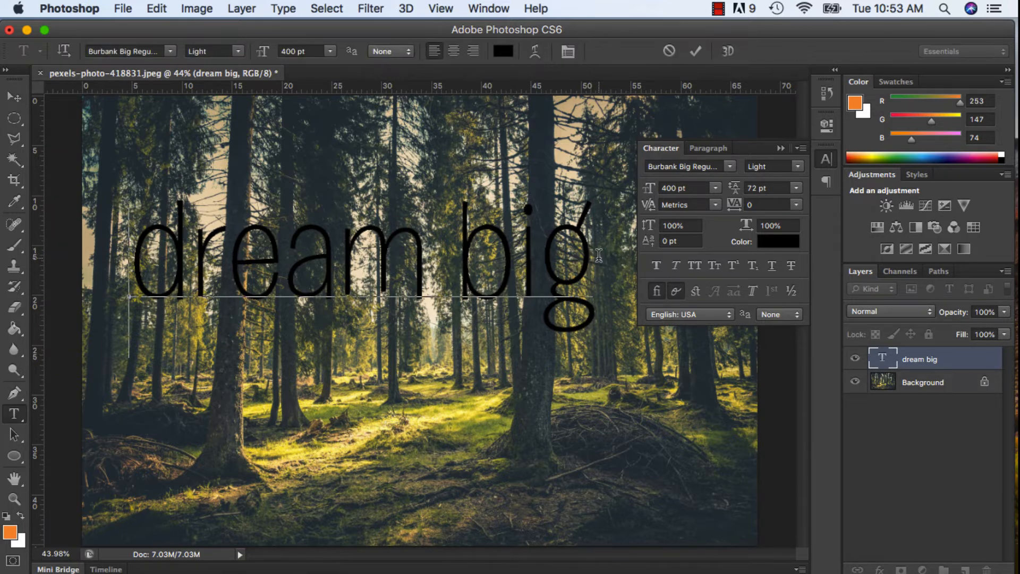
type("visit")
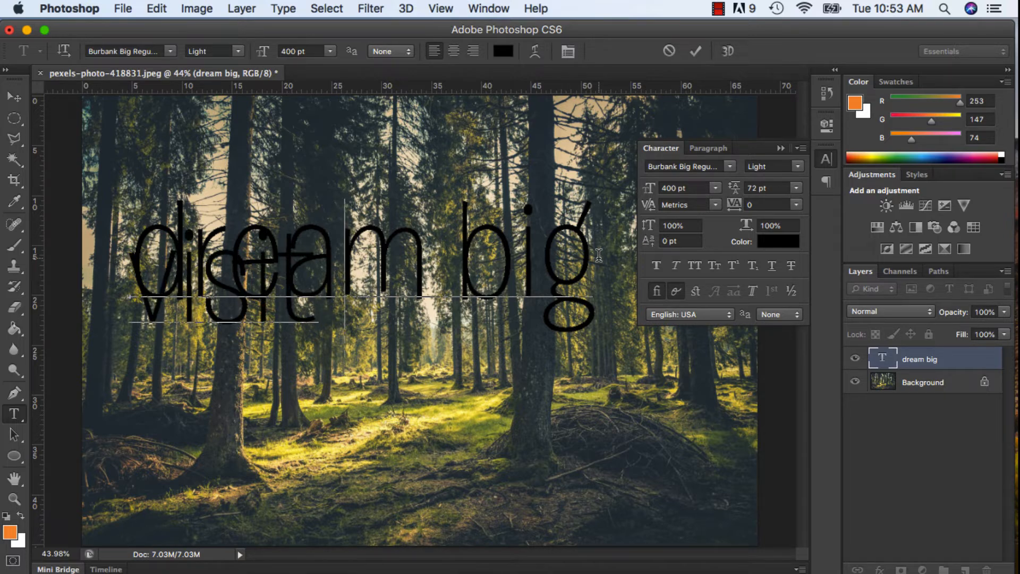
type("W")
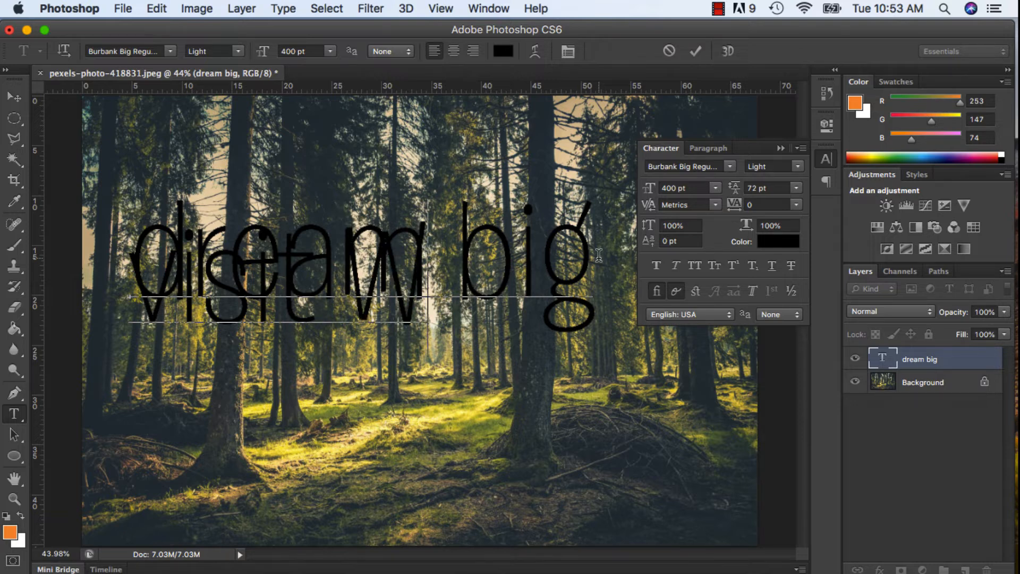
type("innipeg")
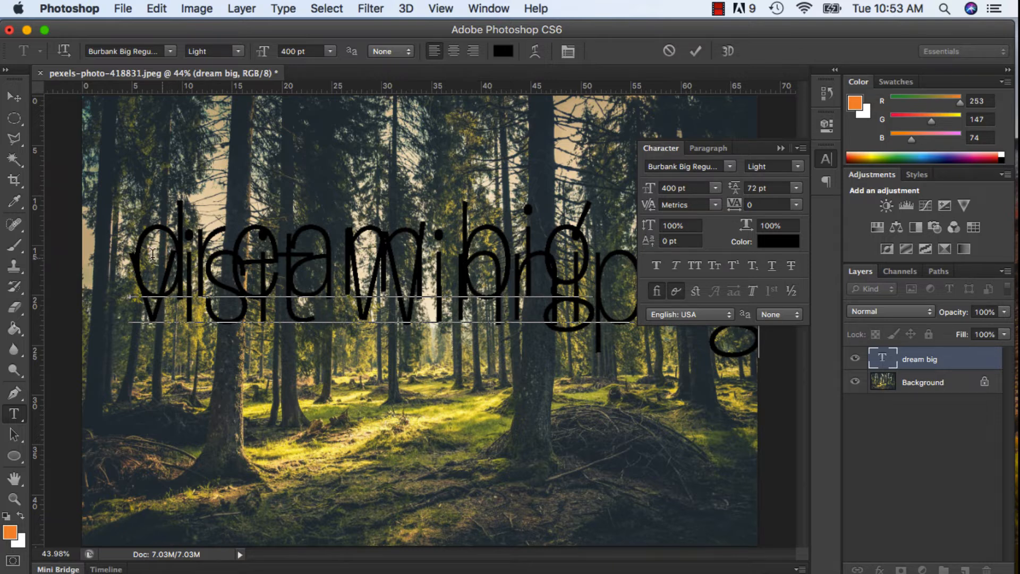
- Set the leading of the selected text to 400 pt and move the two-line text slightly left on the photo
key("super+a")
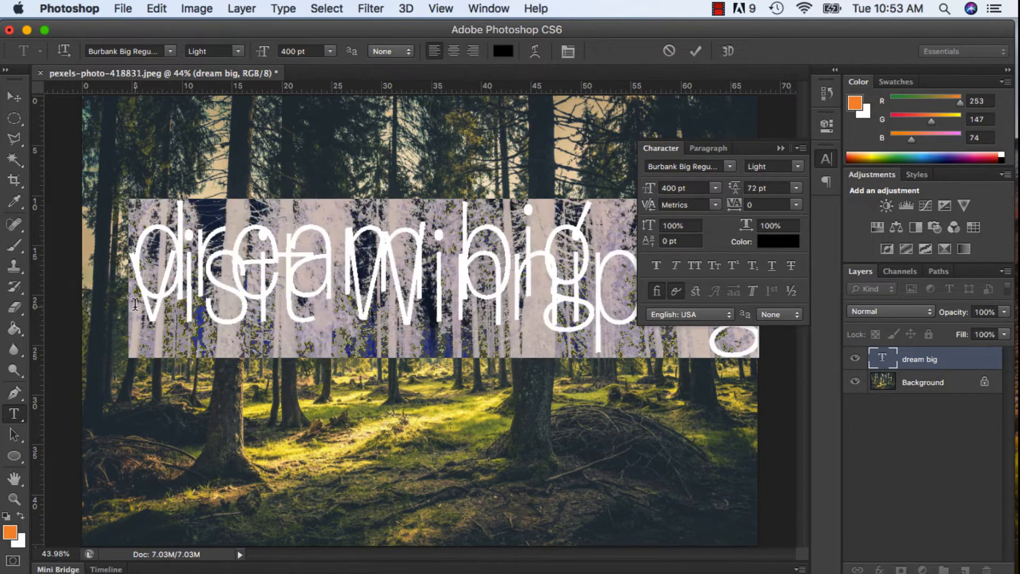
left_click(781, 187)
type("400")
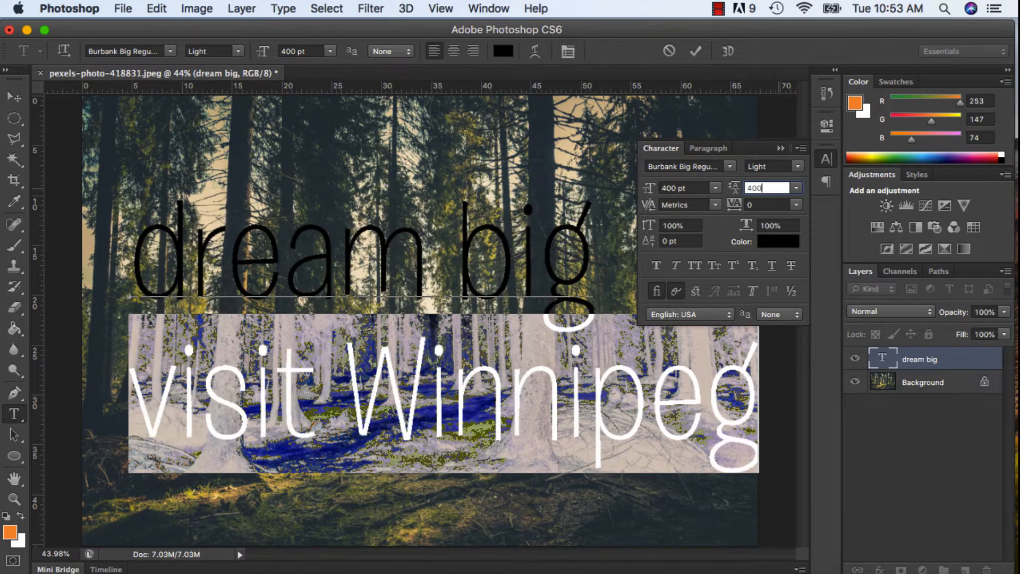
left_click(14, 97)
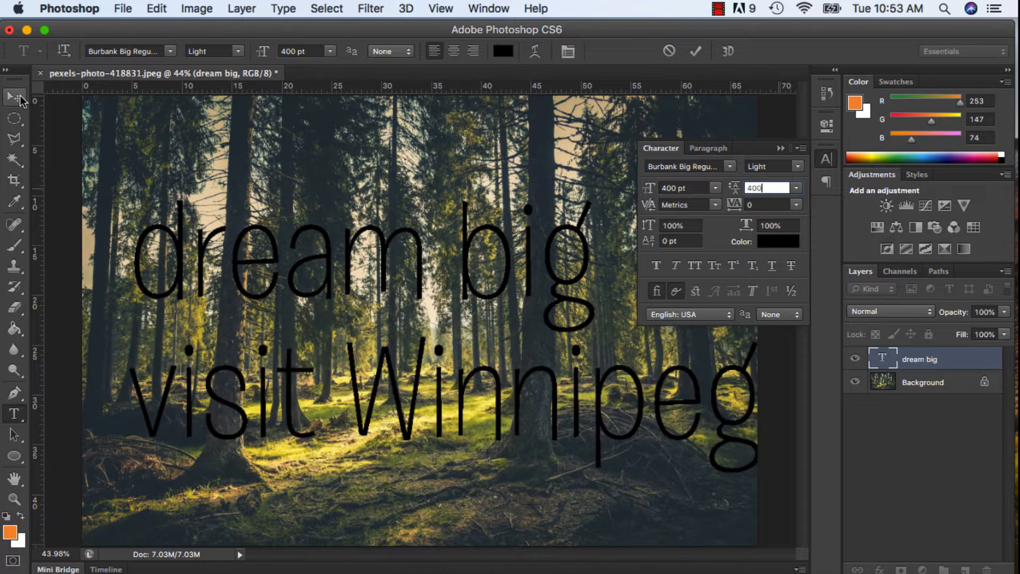
left_click_drag(462, 372, 443, 373)
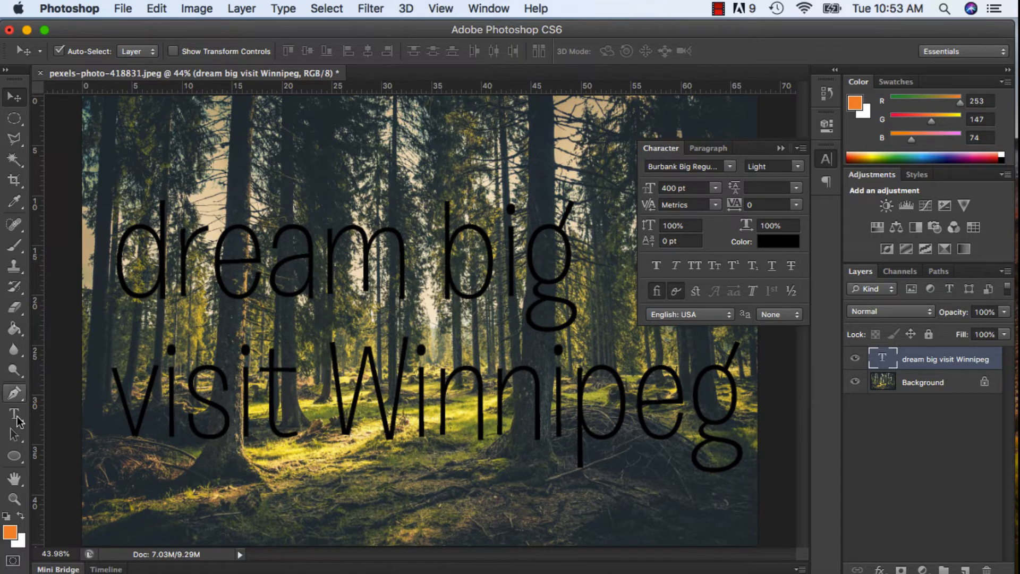
- Try a 250 pt font size on the "visit Winnipeg" line only, and settle on 150 pt
left_click(16, 416)
left_click_drag(114, 392, 758, 415)
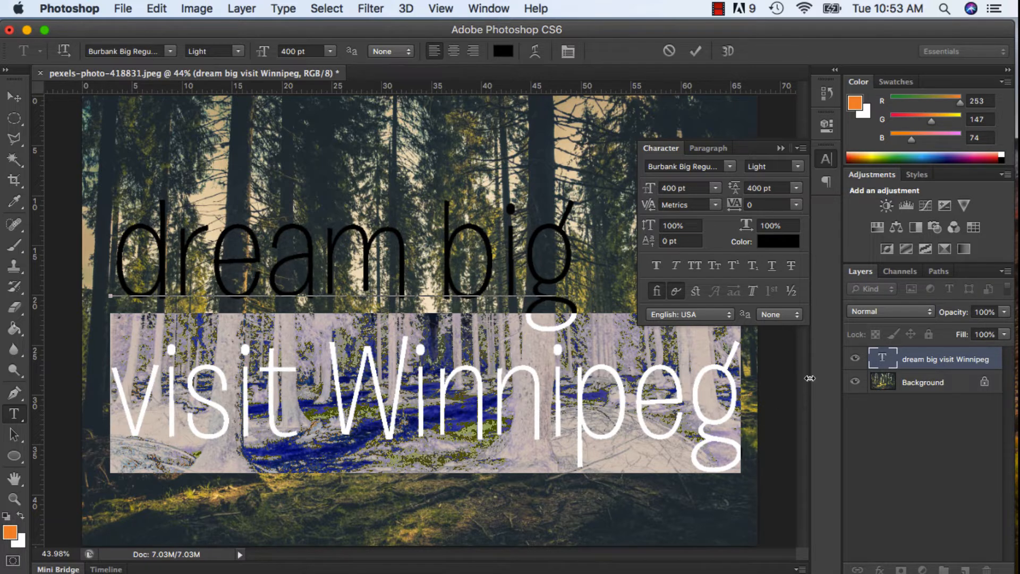
left_click(717, 188)
left_click(717, 190)
left_click(691, 188)
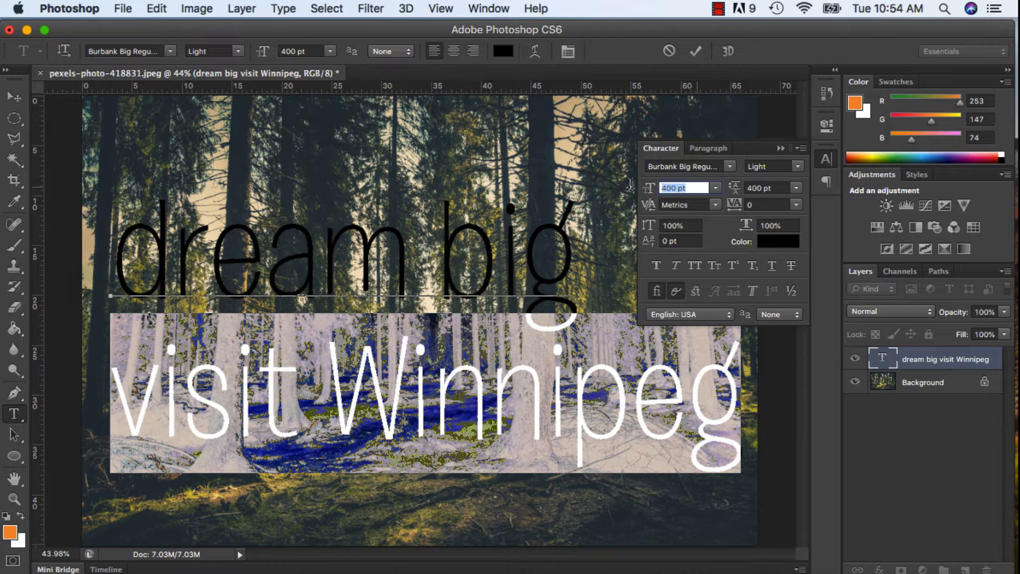
type("250")
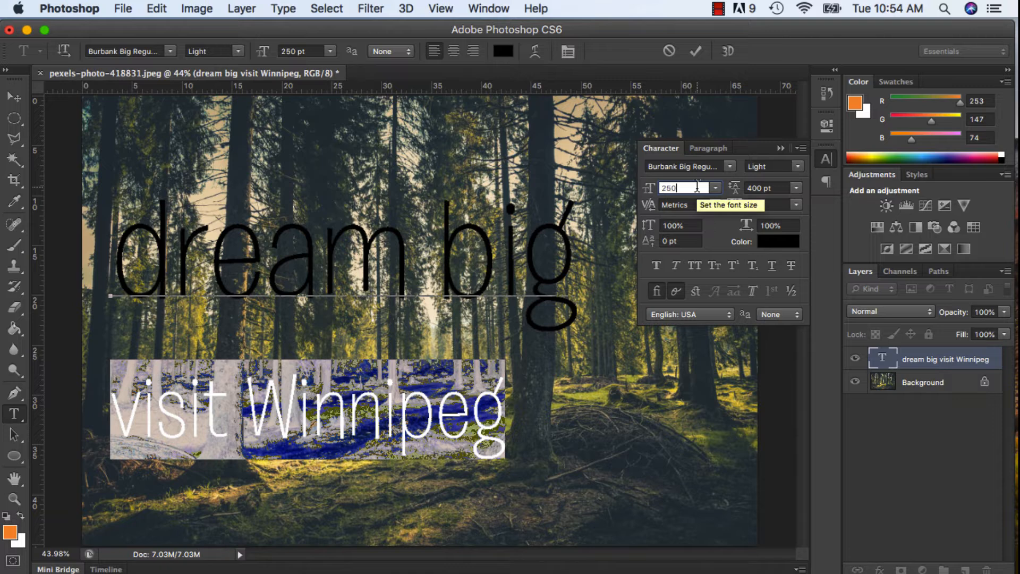
left_click(643, 187)
type("150")
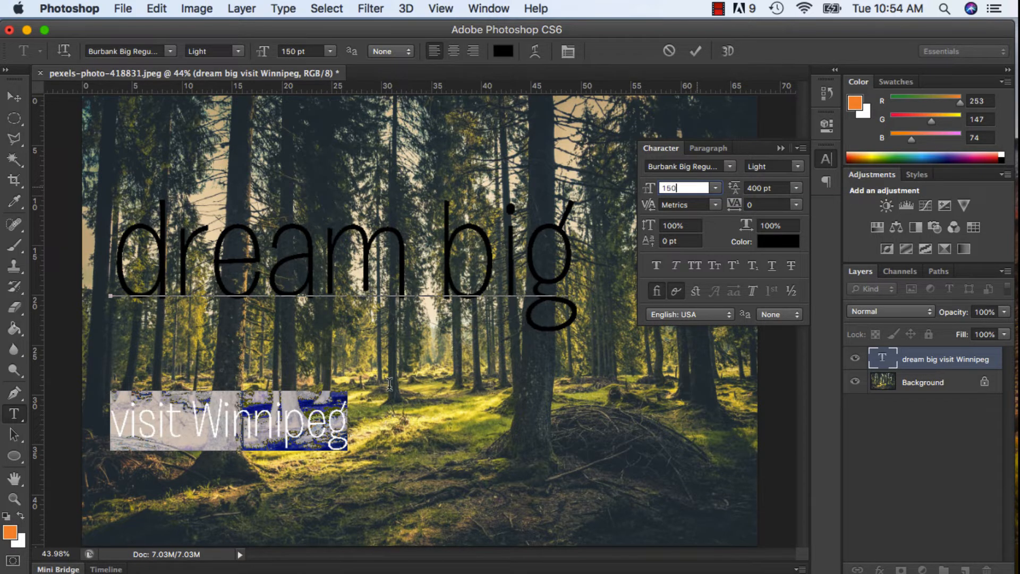
left_click(355, 409)
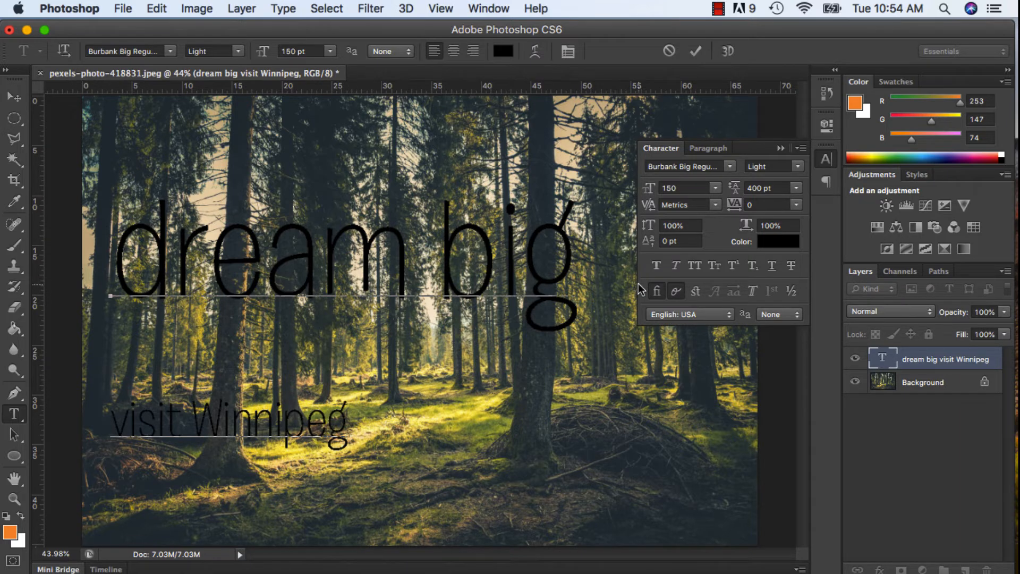
- Center-align both text lines and move the text block about 25 cm right, back onto the photo
left_click(704, 148)
left_click(679, 169)
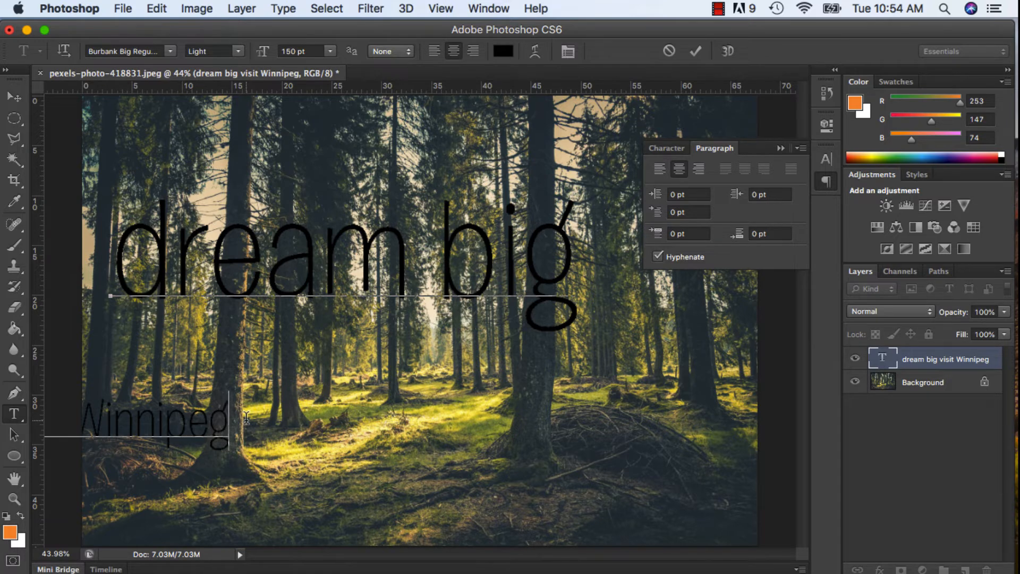
left_click_drag(237, 419, 166, 285)
key("super+z")
key("super+a")
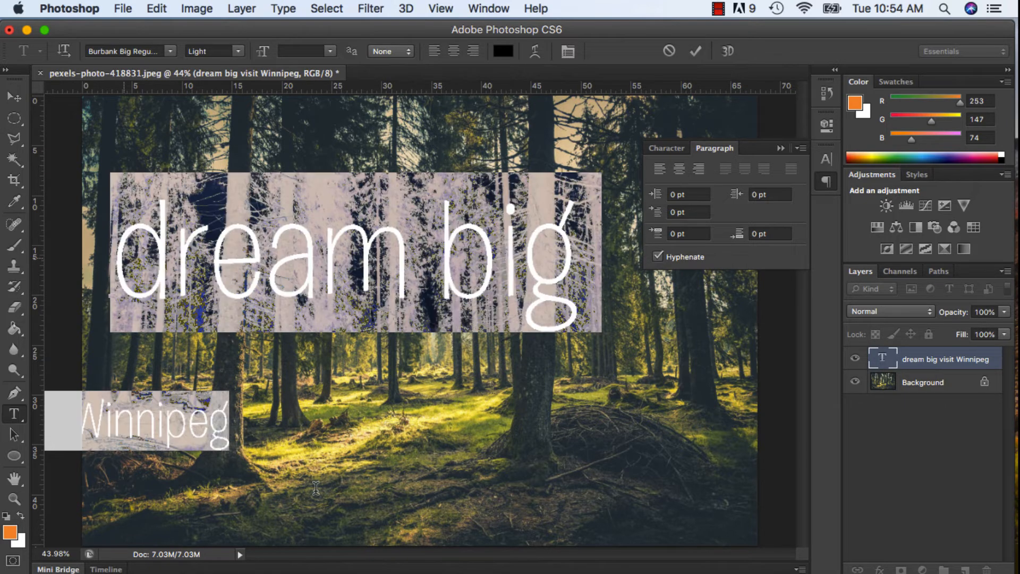
left_click(679, 169)
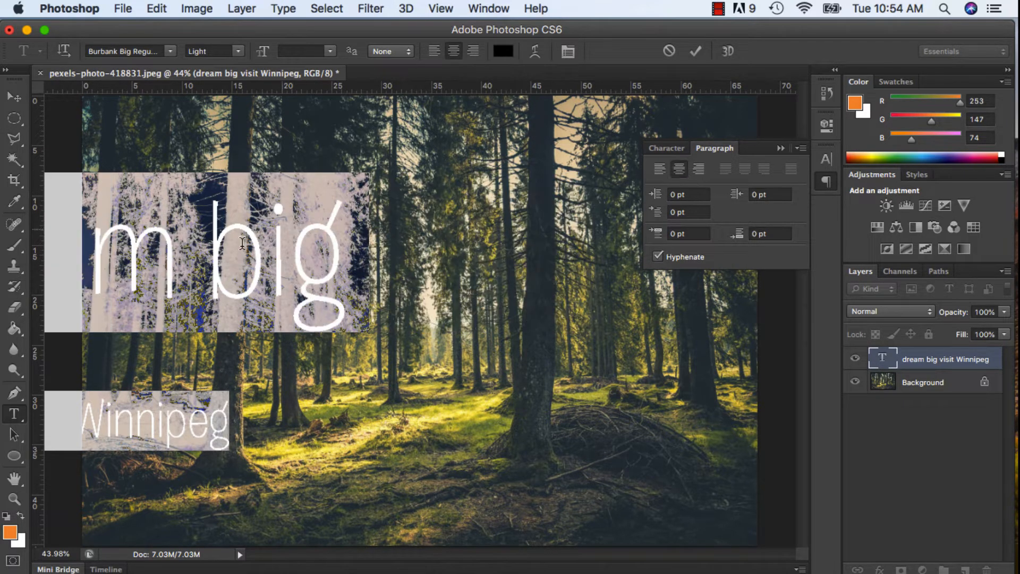
left_click(14, 97)
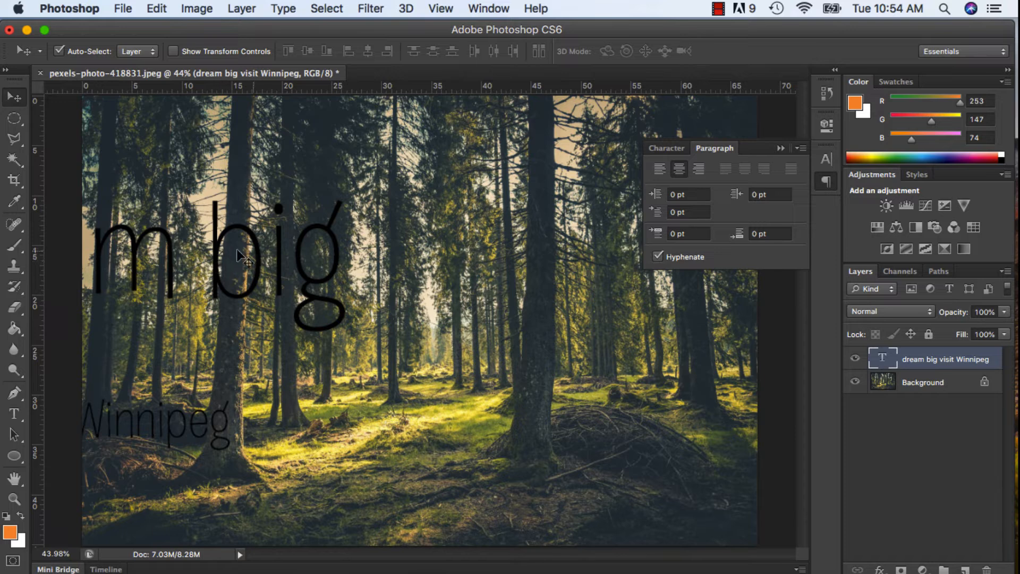
left_click_drag(237, 257, 482, 249)
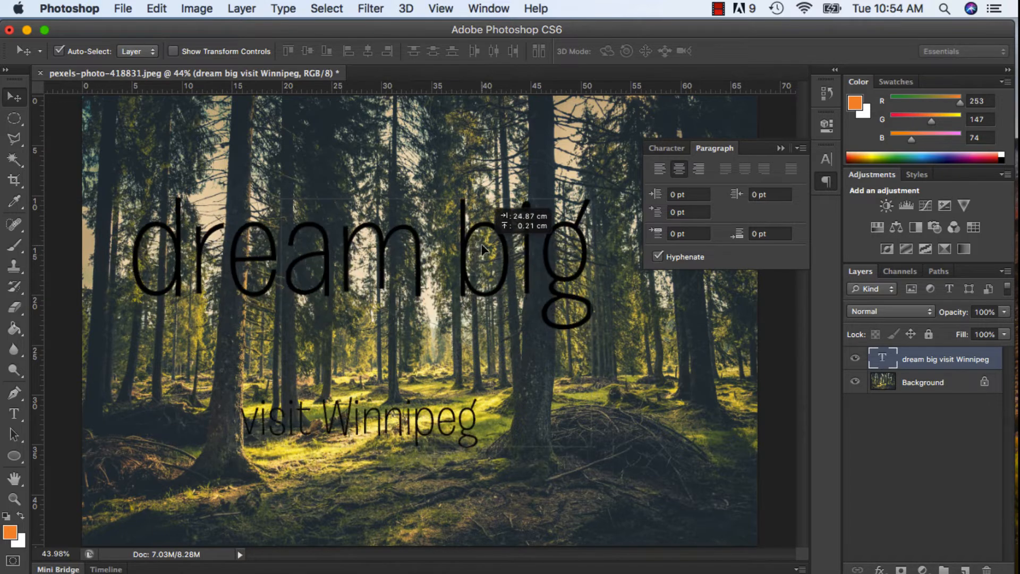
- Try 72 pt leading on the "visit Winnipeg" line, and set it to 140 pt to place the line just under "dream big"
left_click(14, 414)
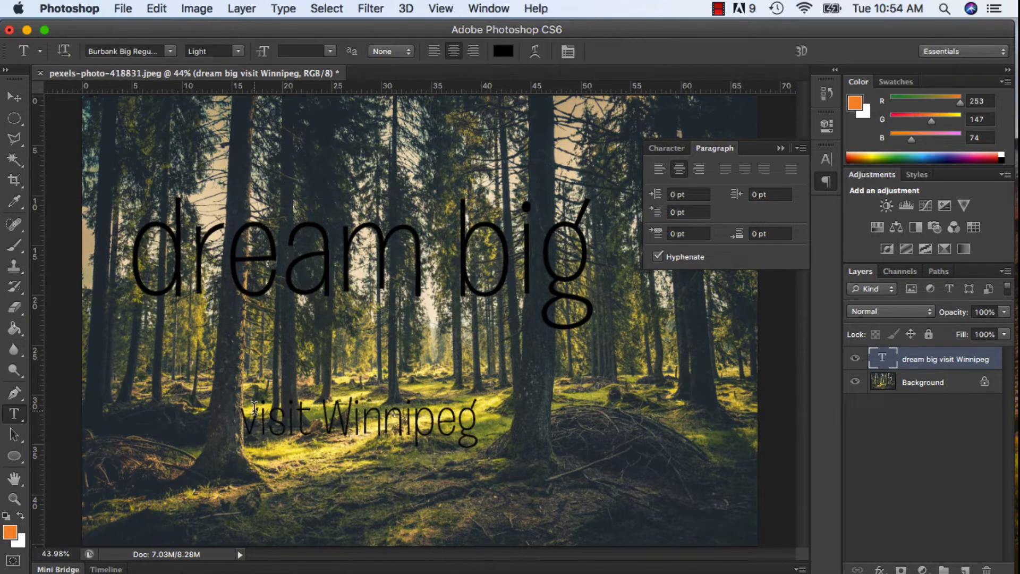
left_click_drag(241, 420, 477, 425)
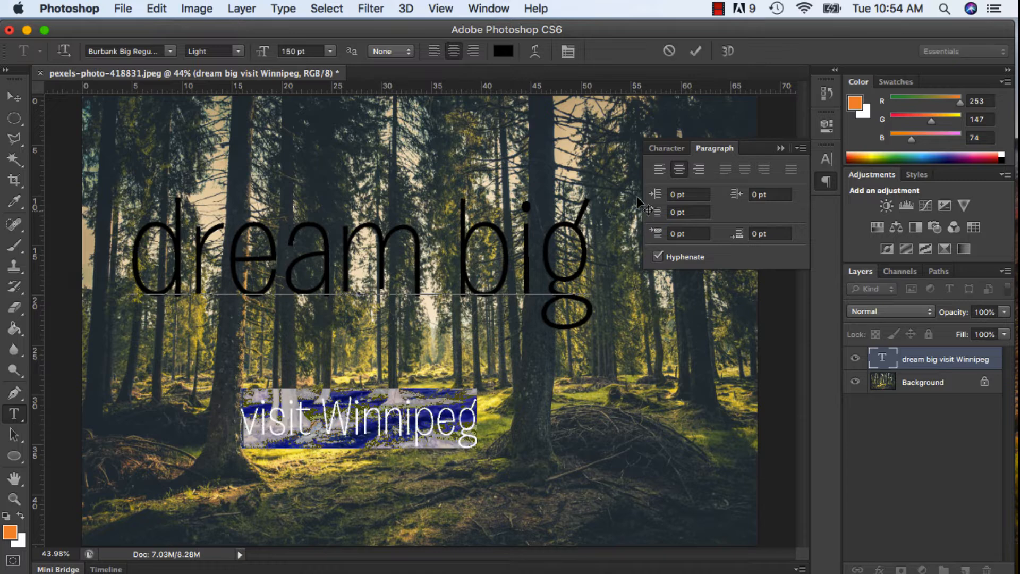
left_click(672, 148)
left_click(797, 188)
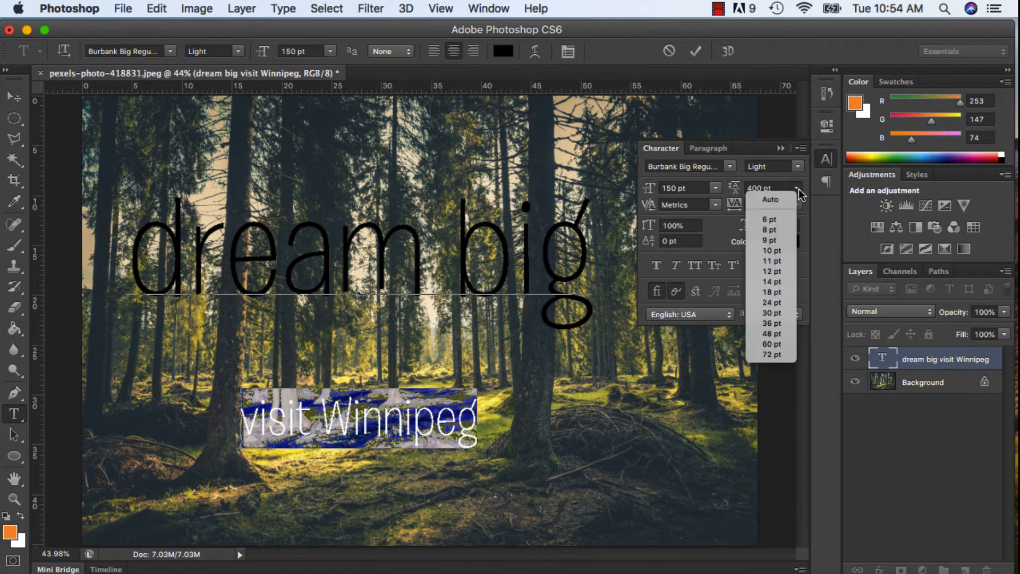
left_click(783, 356)
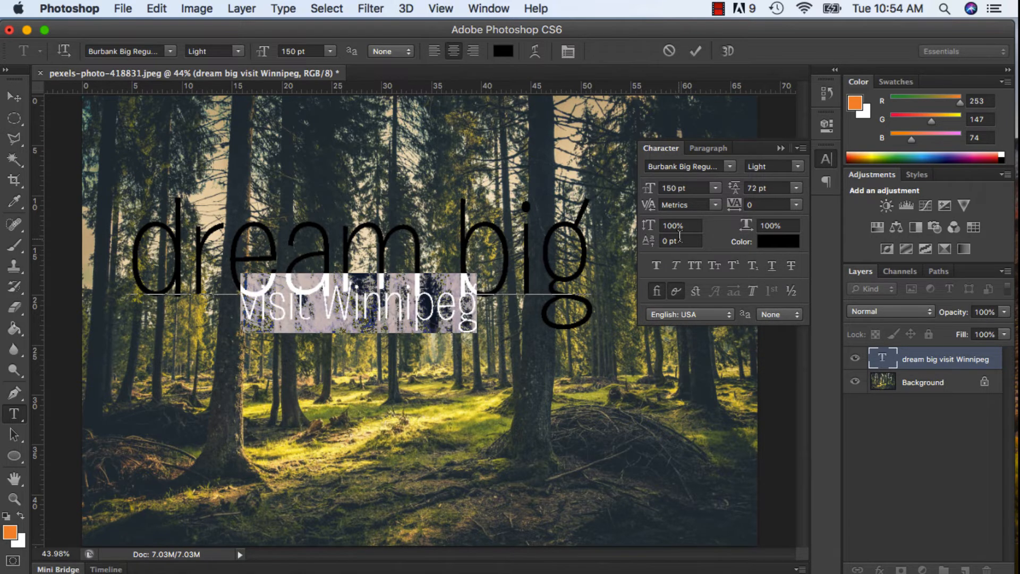
left_click(770, 189)
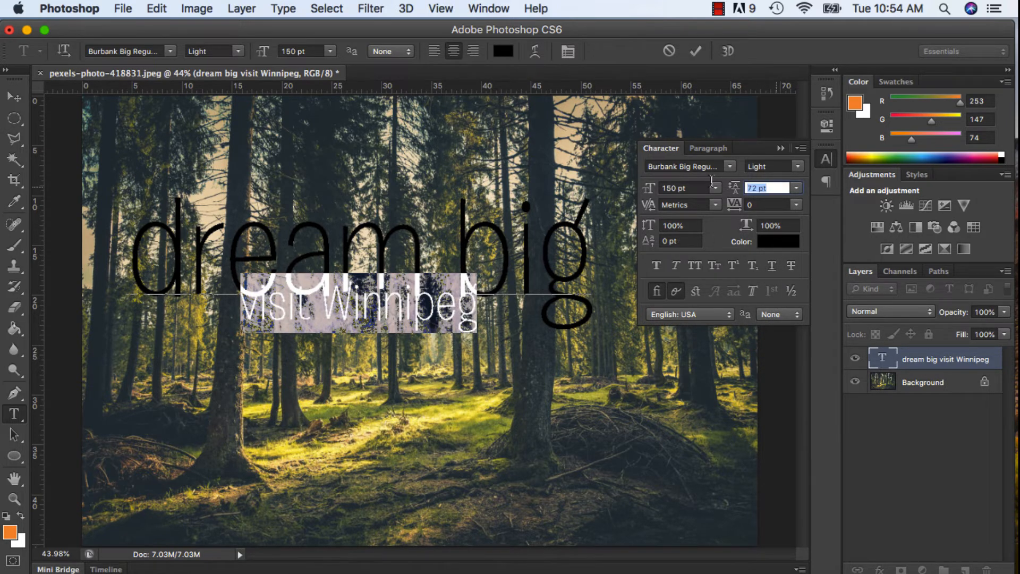
type("140")
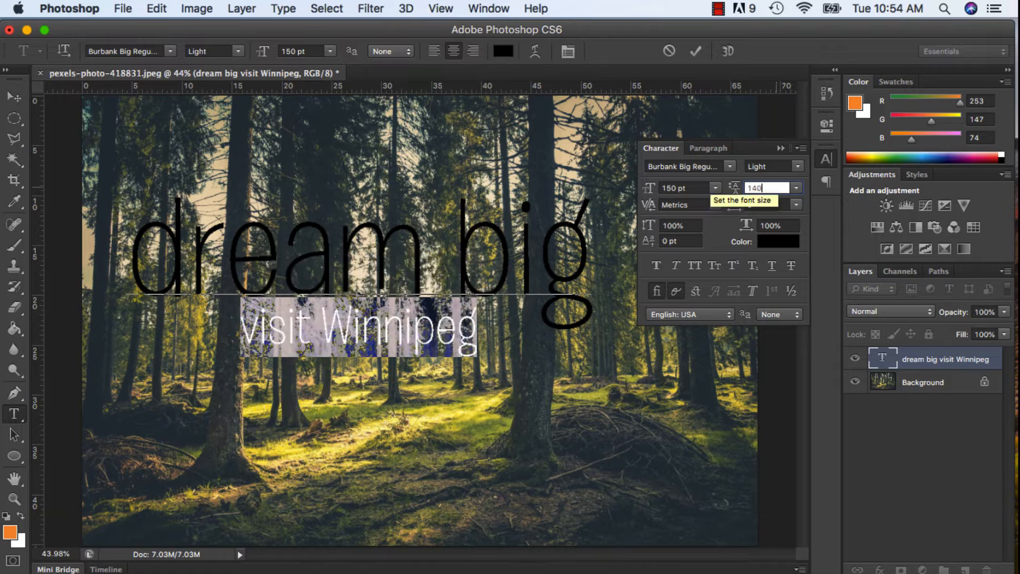
left_click(14, 98)
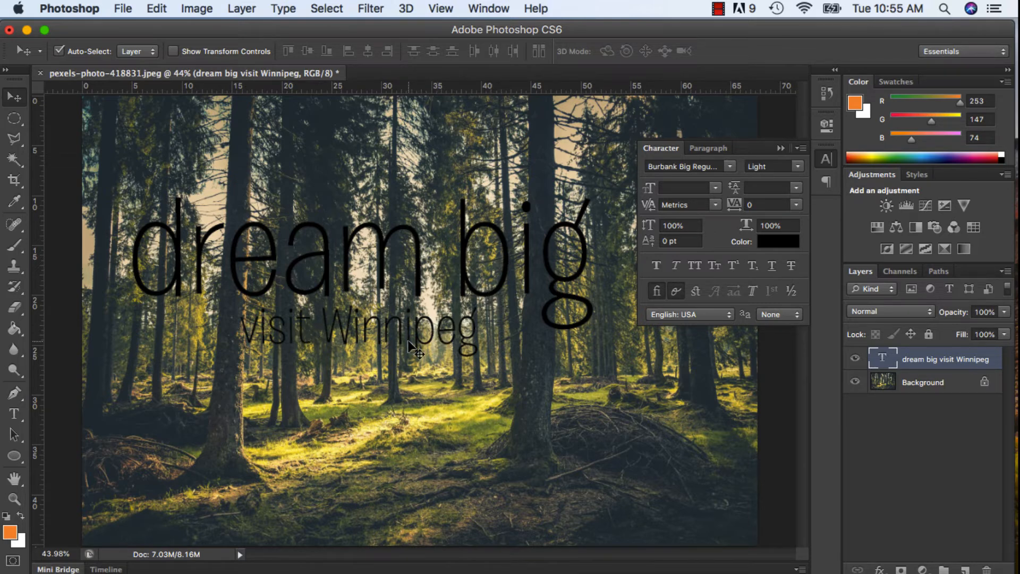
- Try baseline shifts of 50, -50 and -60 pt on the "d" of "dream", and settle on -70 pt
left_click(14, 414)
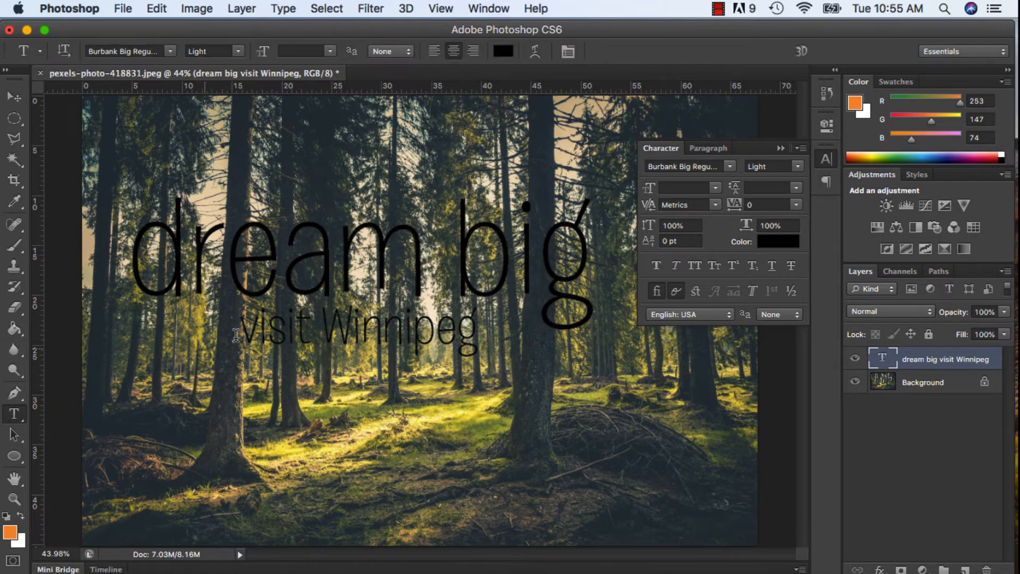
left_click_drag(192, 276, 125, 265)
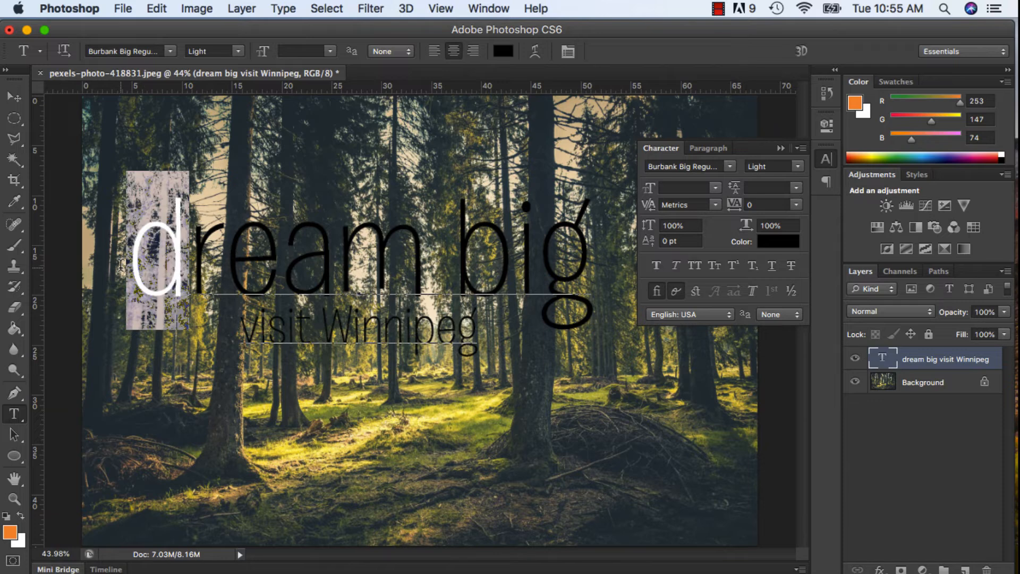
left_click(686, 241)
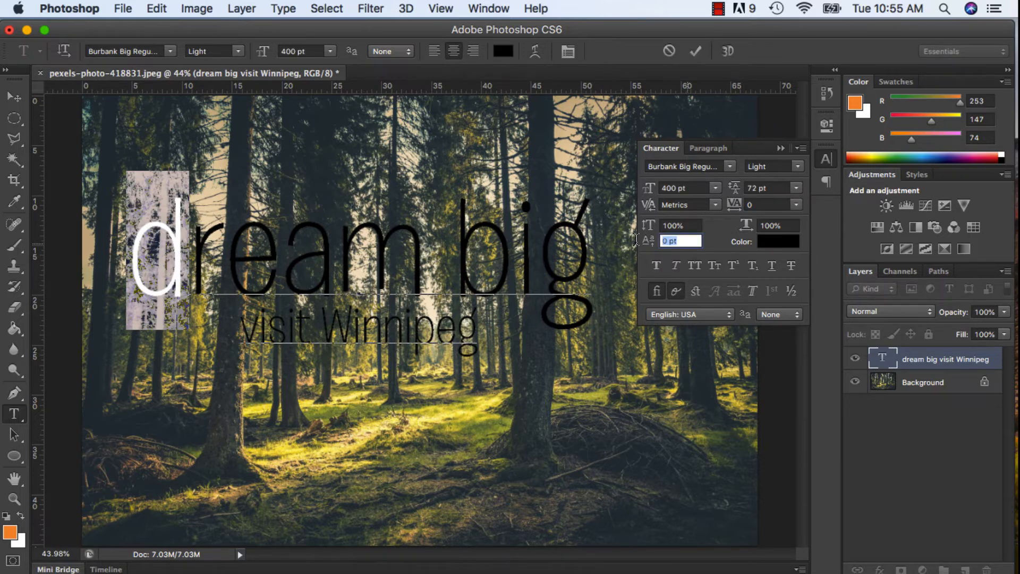
type("50")
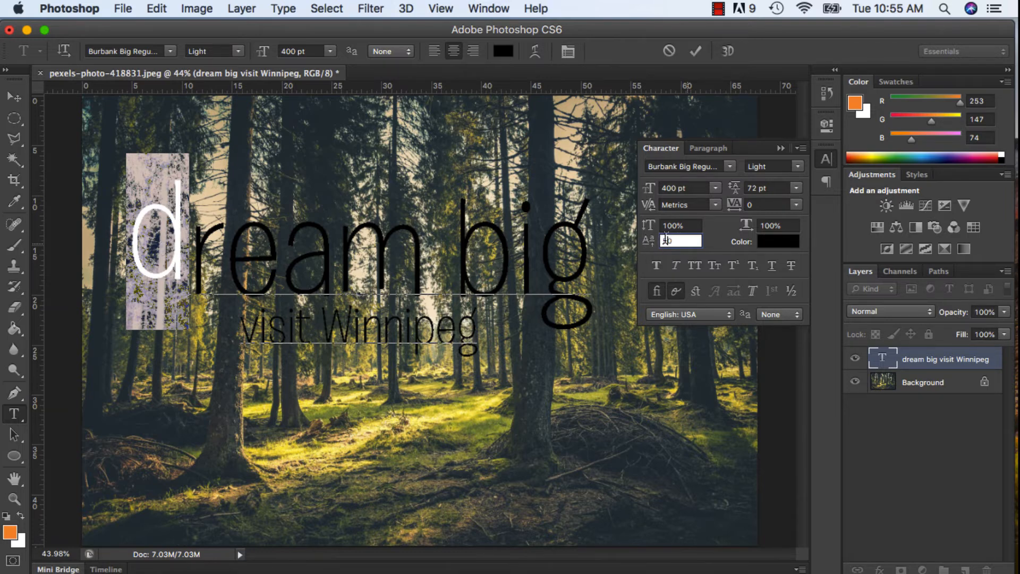
type("-")
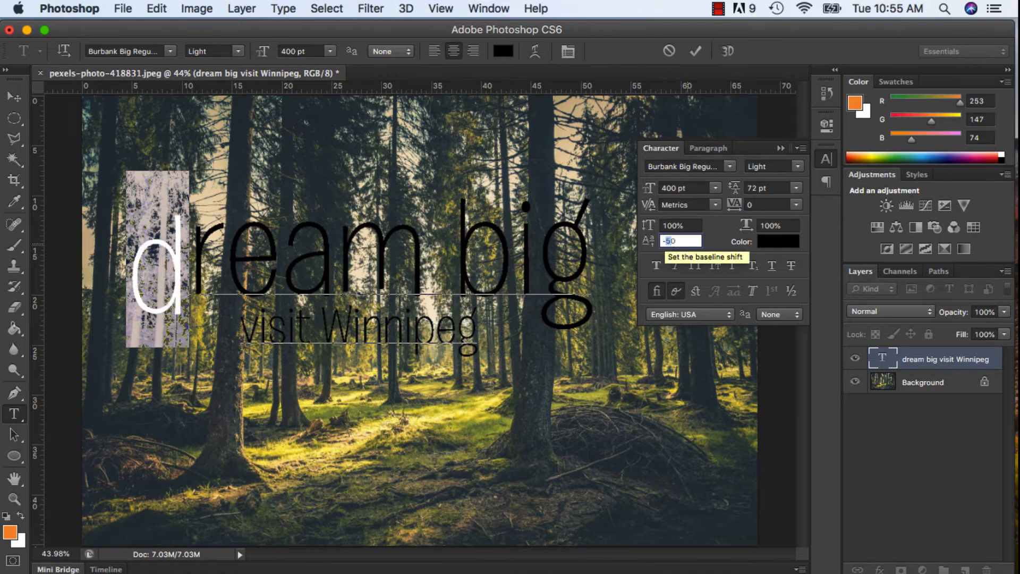
type("6")
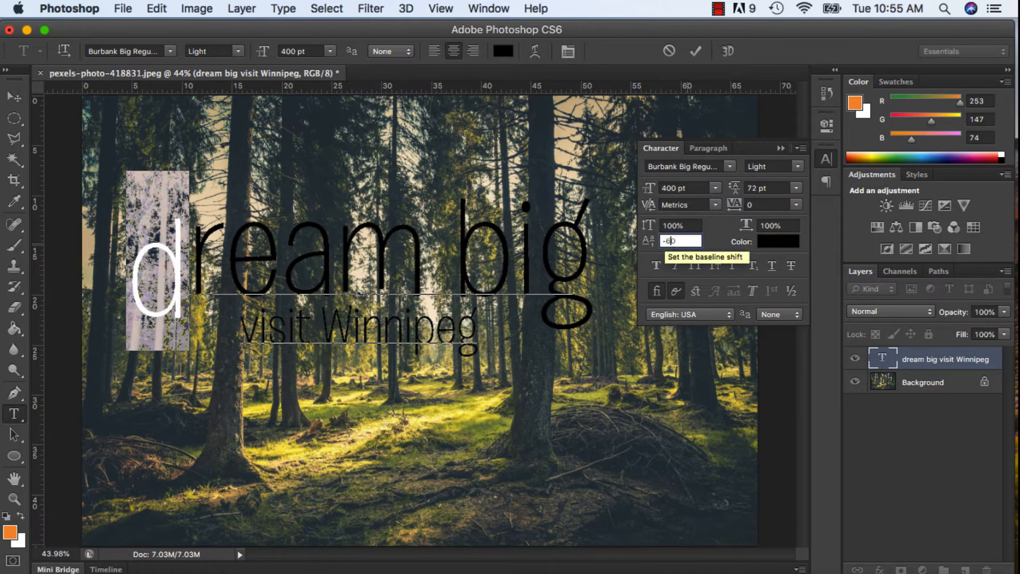
key("BackSpace")
type("7")
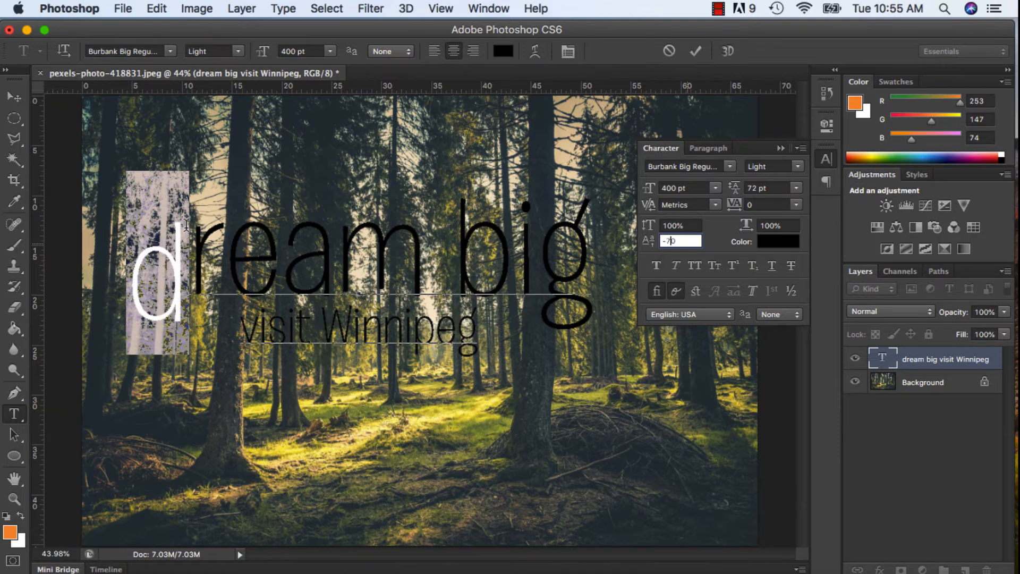
left_click(15, 98)
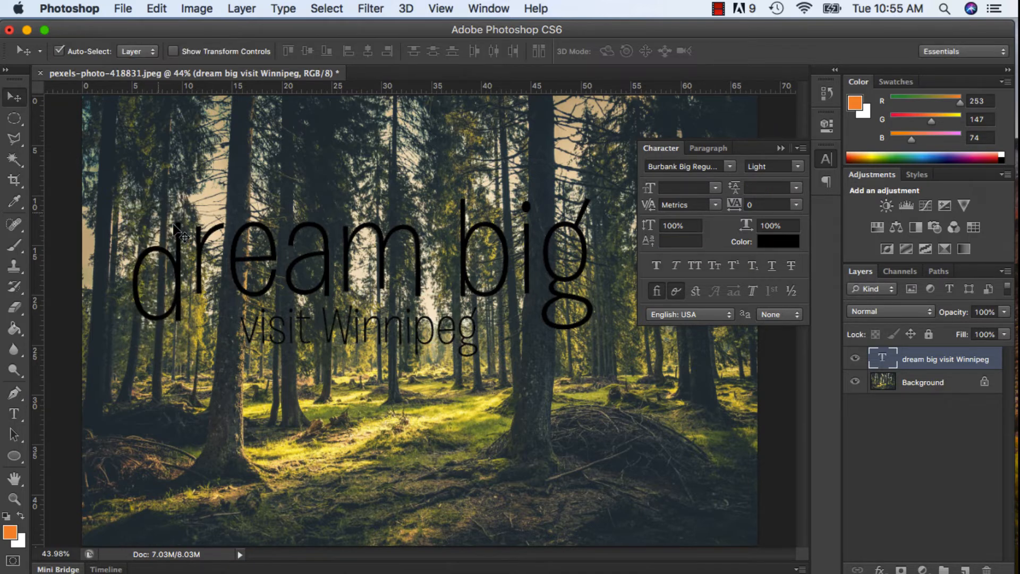
- Lower the "d" of "dream" further by setting its baseline shift to -80 pt
left_click(15, 414)
left_click_drag(185, 272, 147, 272)
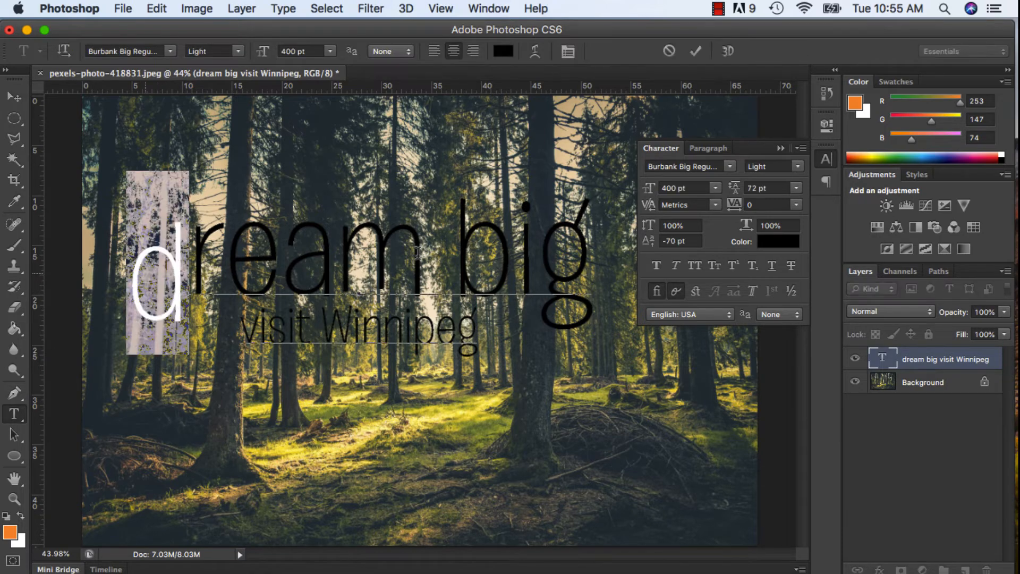
left_click(671, 241)
key("BackSpace")
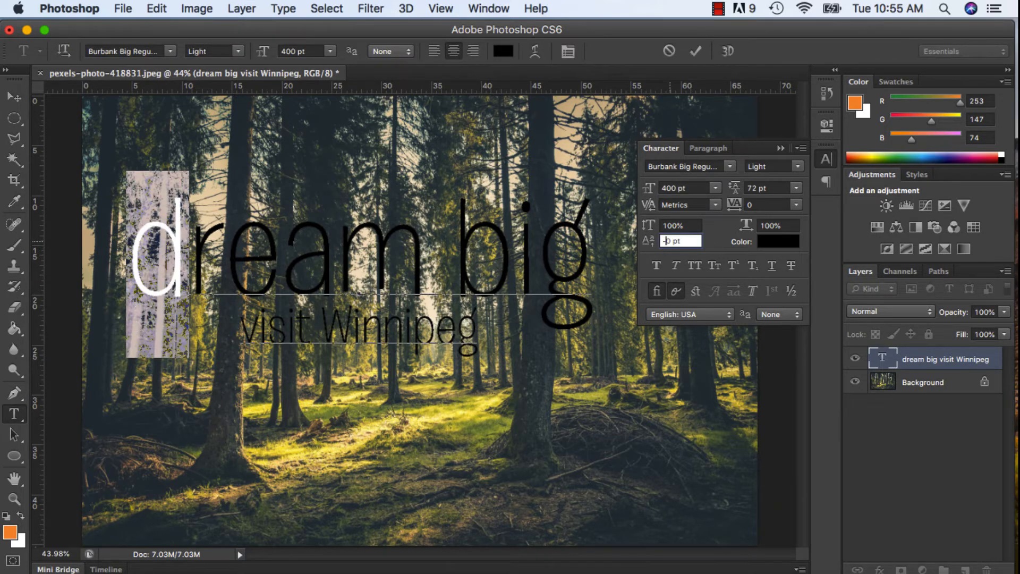
type("8")
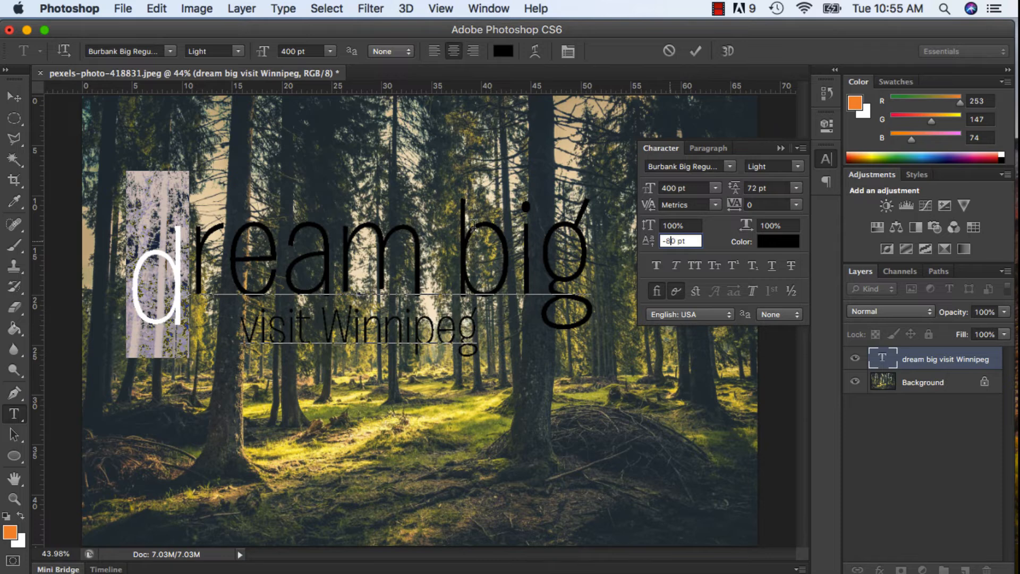
- Try a -70 pt baseline shift on the "g" of "big", and settle on -60 pt
left_click(543, 249)
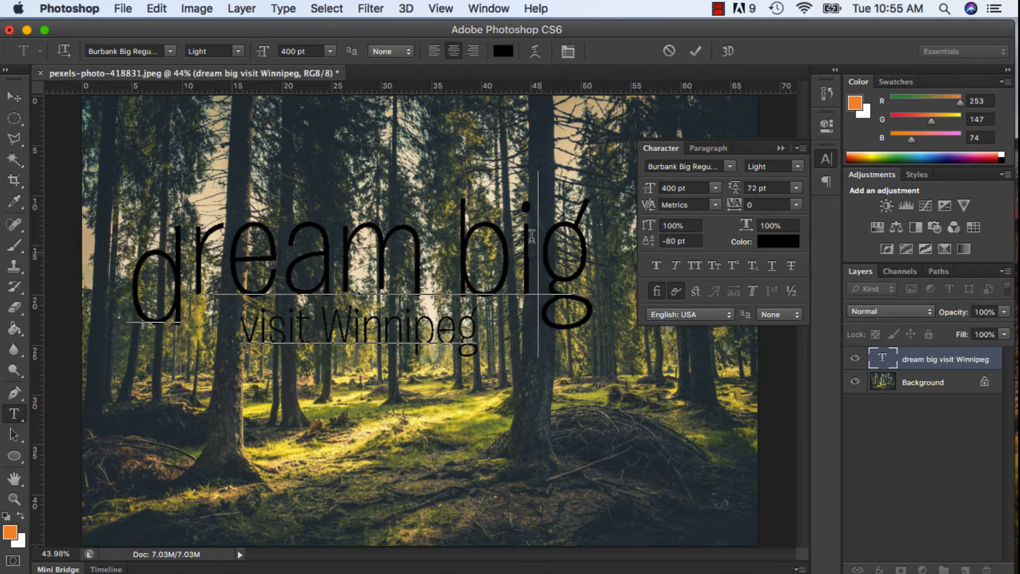
left_click_drag(541, 250, 606, 257)
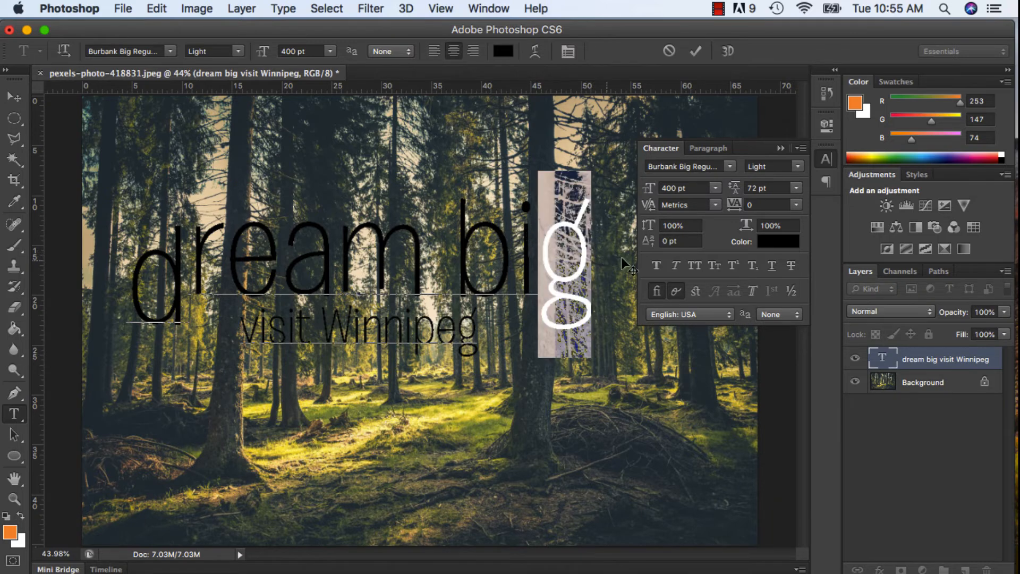
left_click(667, 241)
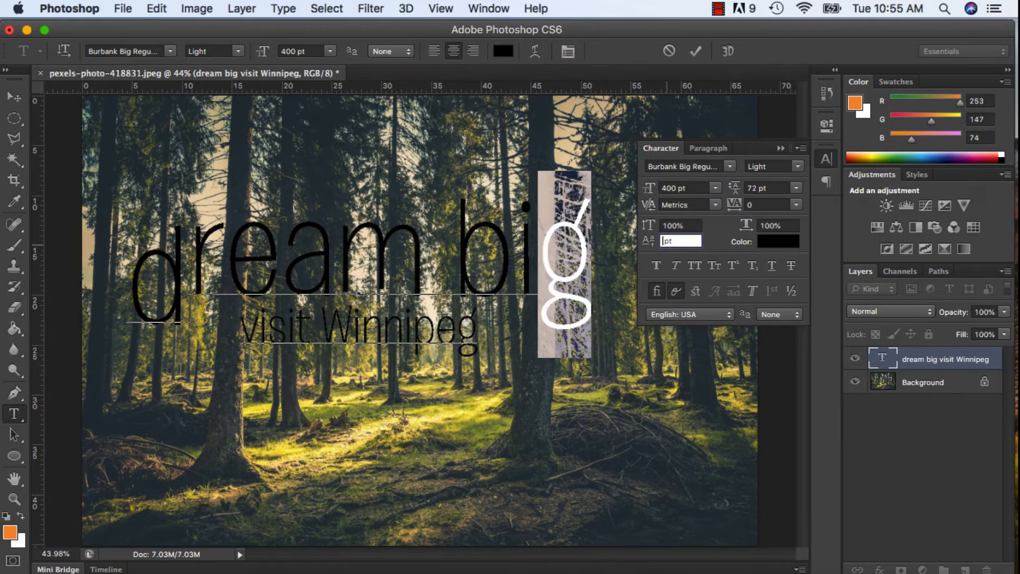
type("-70")
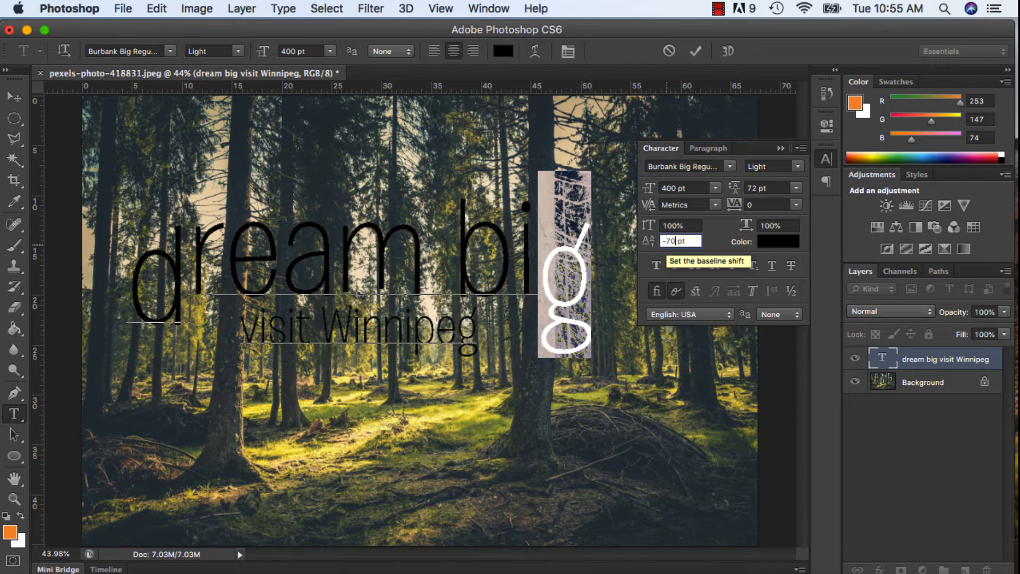
key("BackSpace")
key("BackSpace")
type("60")
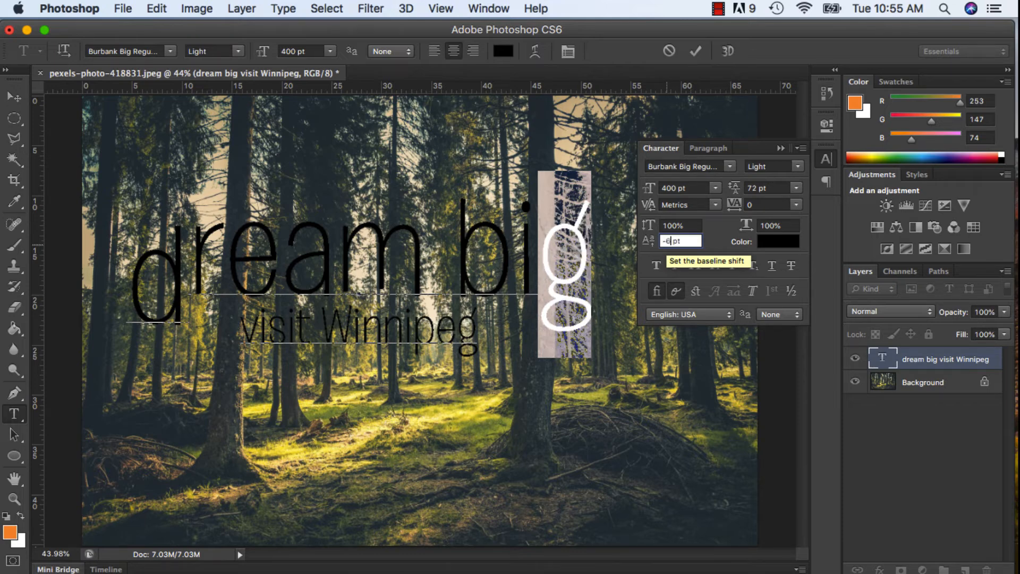
left_click(14, 96)
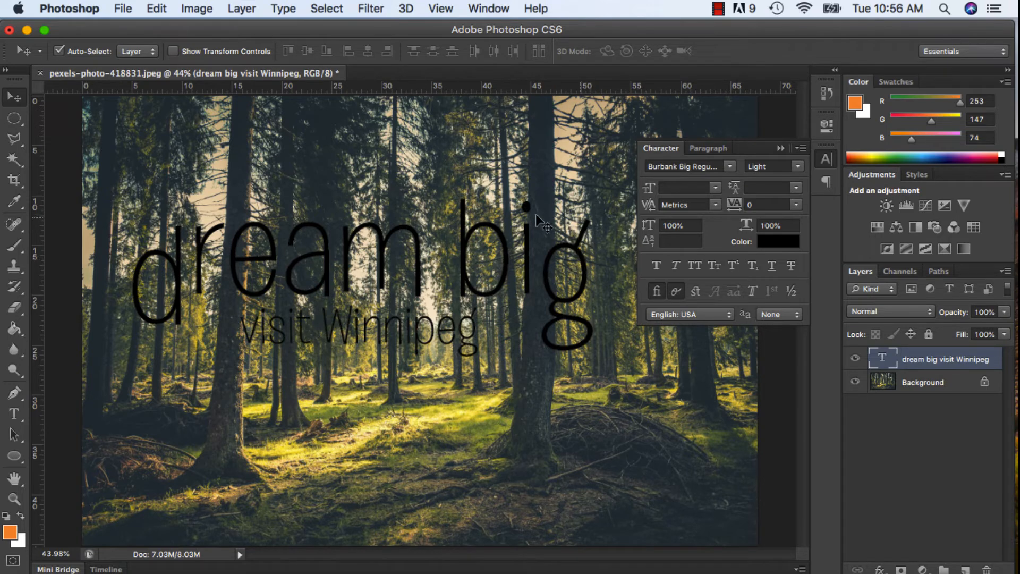
- Reset the baseline shift of the "g" in "big" to 0 pt
left_click(15, 419)
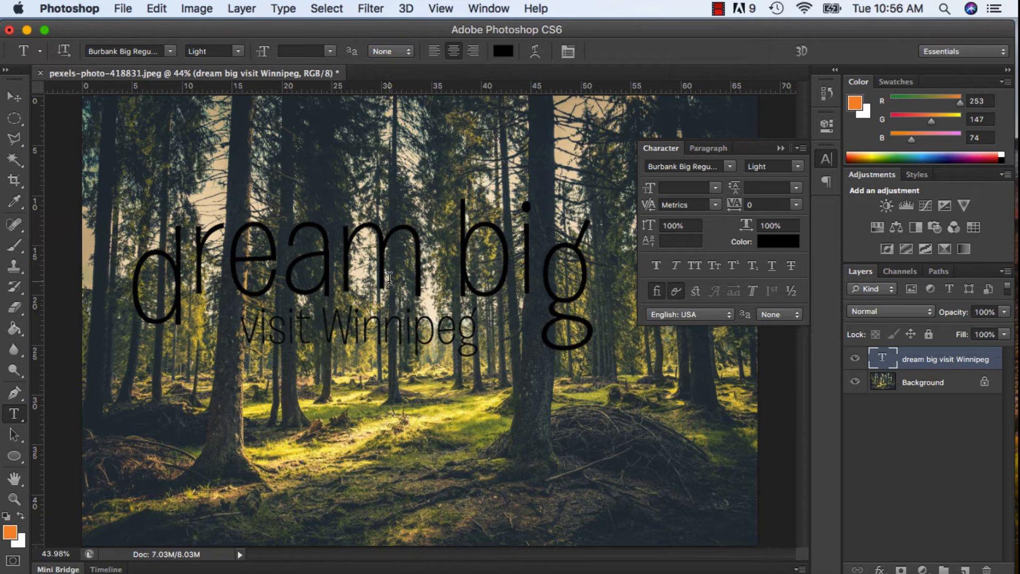
left_click(587, 280)
left_click_drag(588, 280, 553, 279)
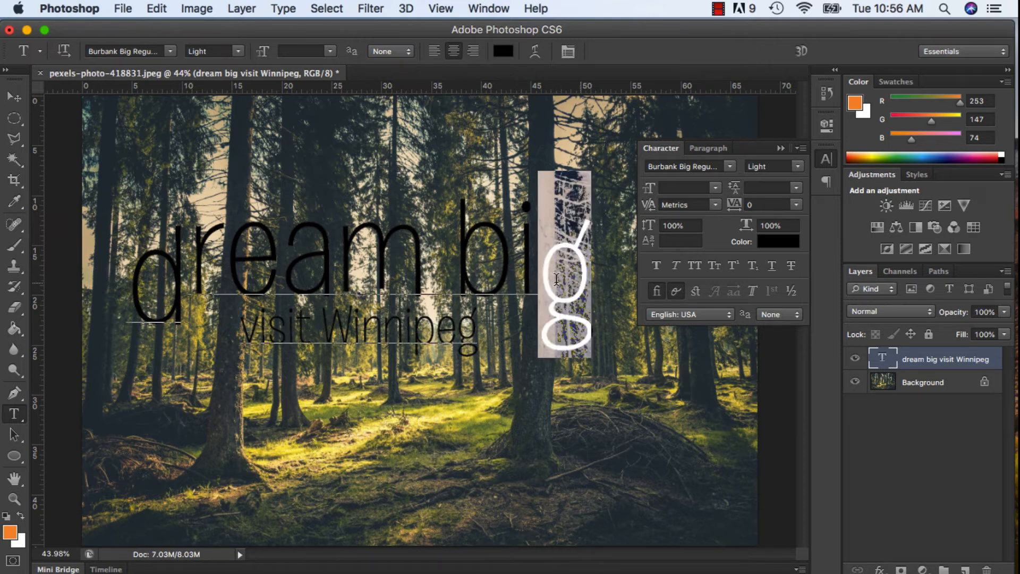
left_click(688, 241)
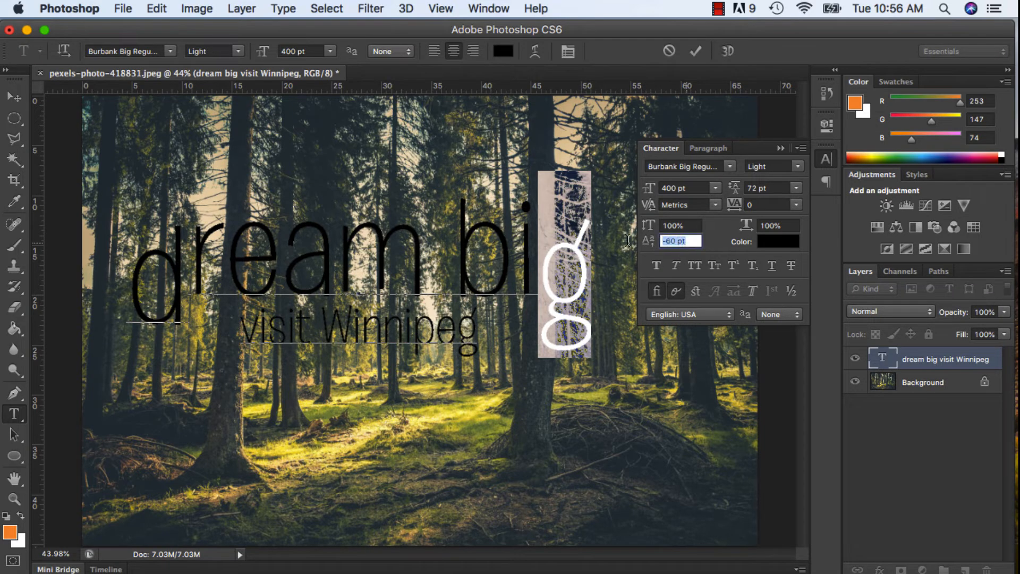
type("0")
key("Return")
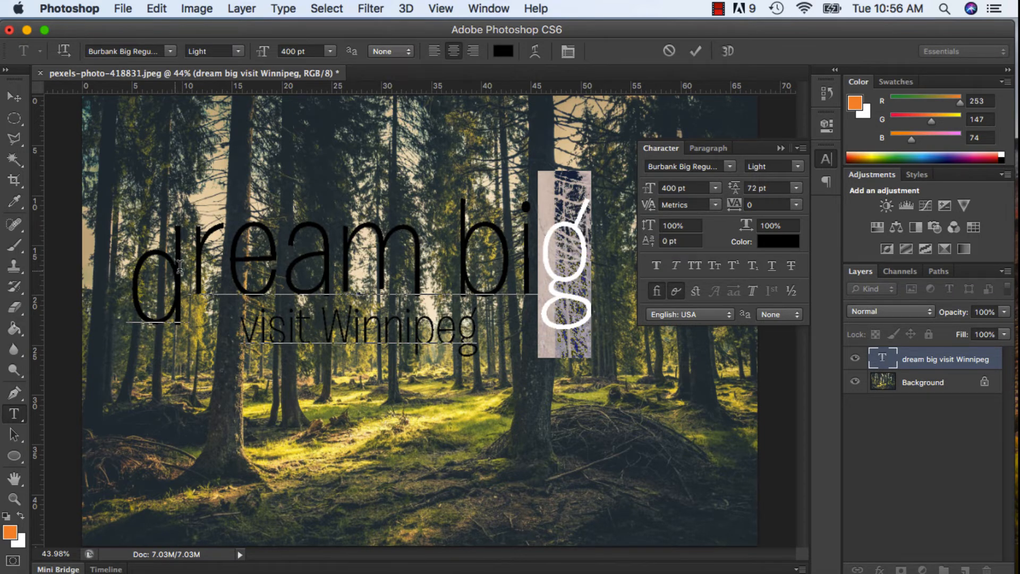
- Reset the baseline shift of the "d" in "dream" to 0 pt and deselect the letter
left_click_drag(180, 265, 134, 265)
left_click(685, 241)
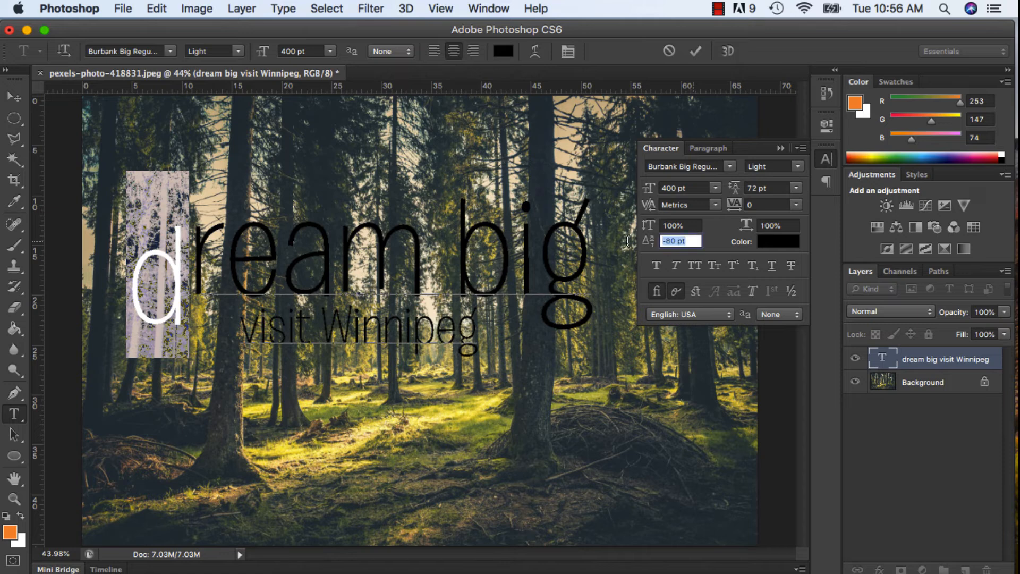
type("0")
key("Return")
left_click(356, 264)
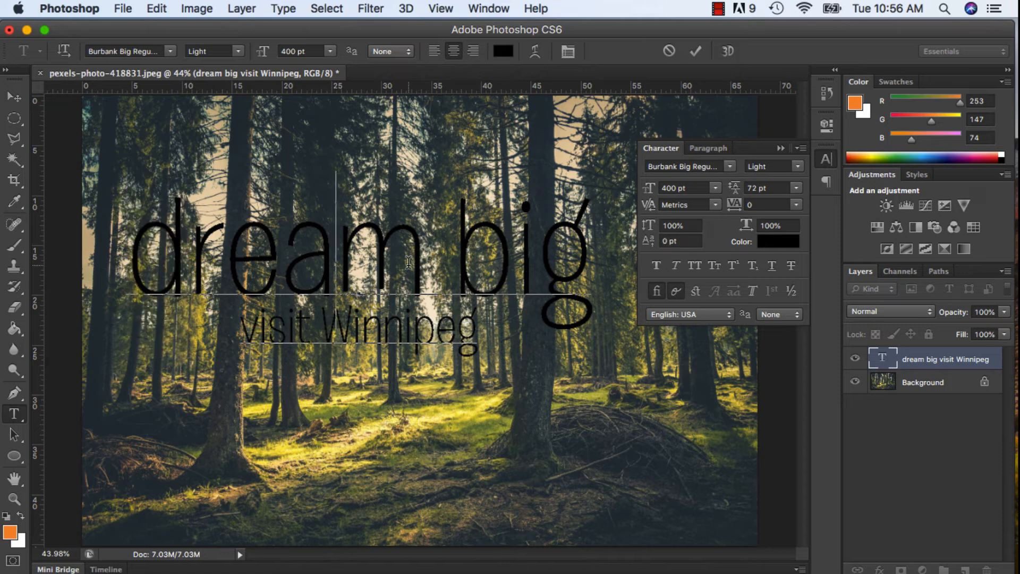
- Set the tracking of only the "i" in "big" to -100
left_click_drag(537, 264, 522, 264)
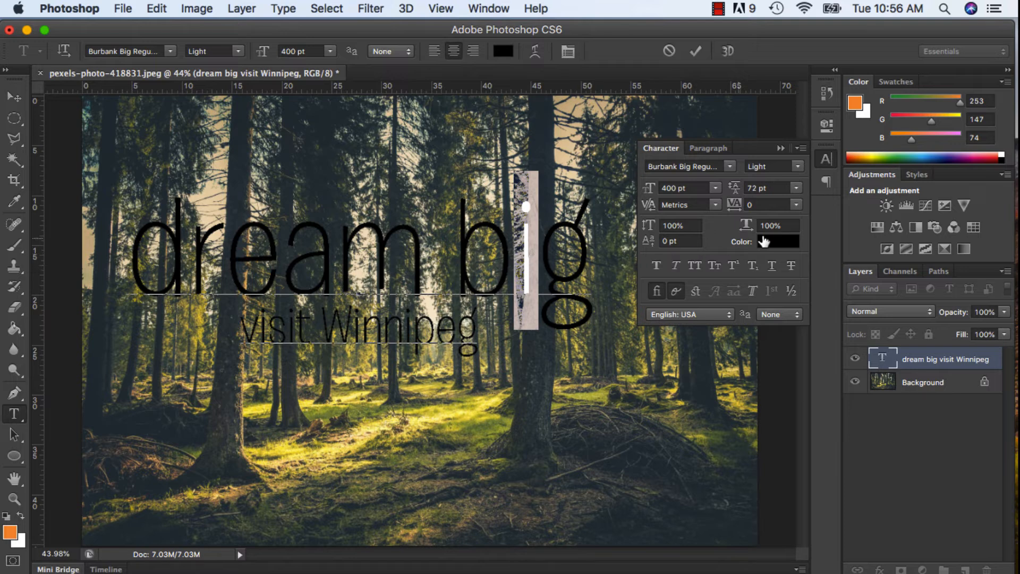
left_click(796, 204)
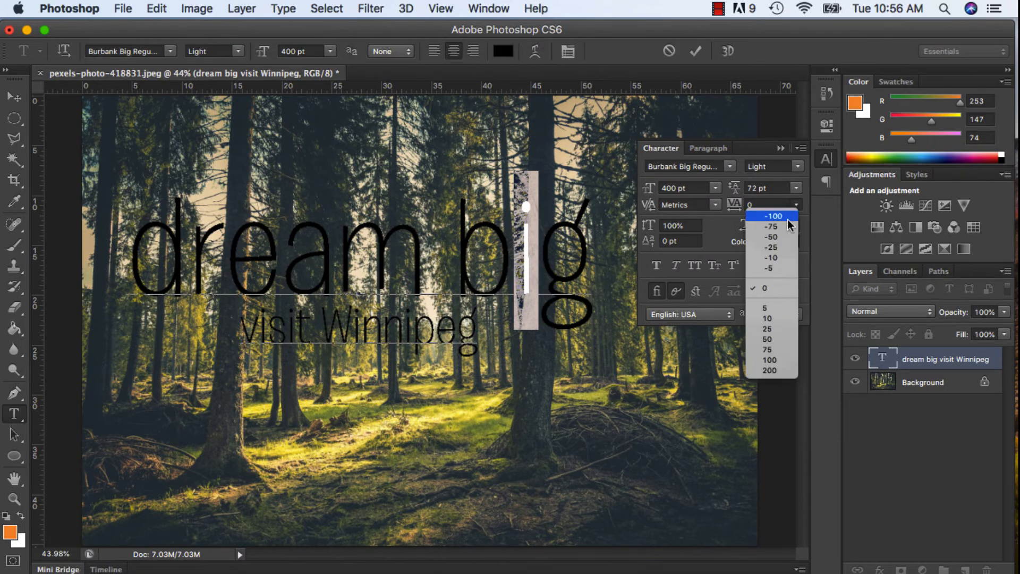
left_click(785, 215)
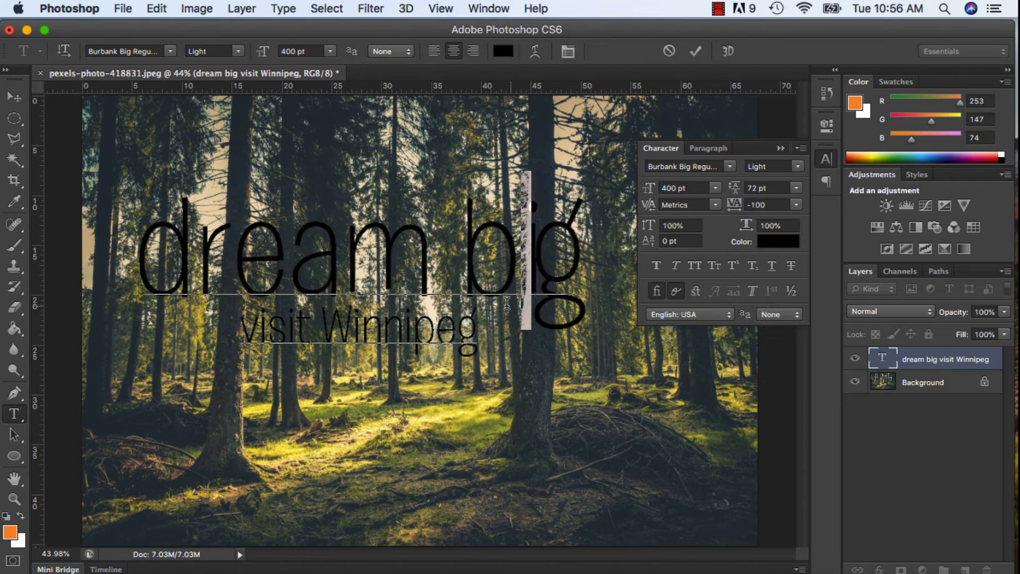
left_click(553, 265)
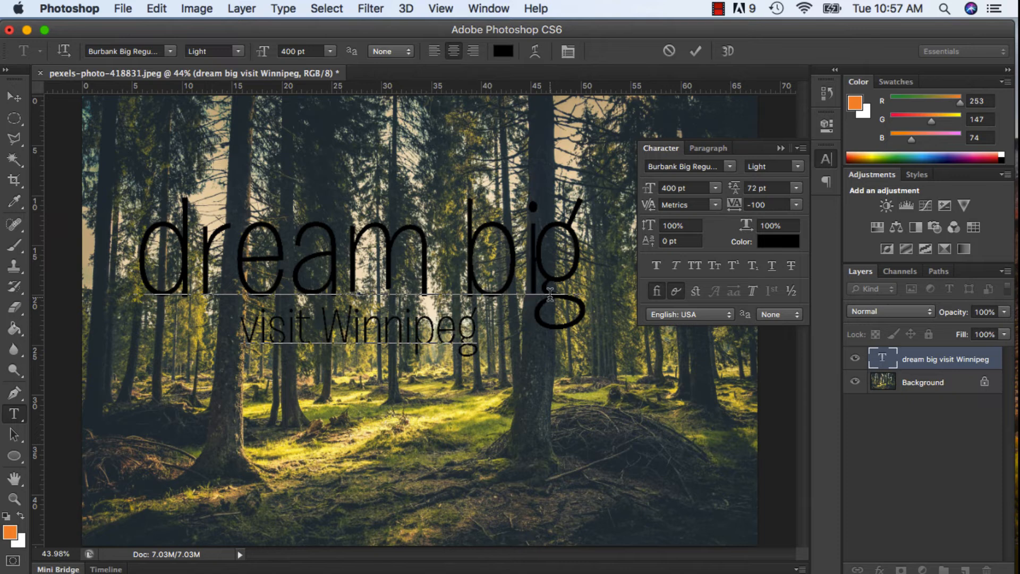
- Set the tracking of only the "b" in "big" to -100
left_click_drag(520, 268, 466, 266)
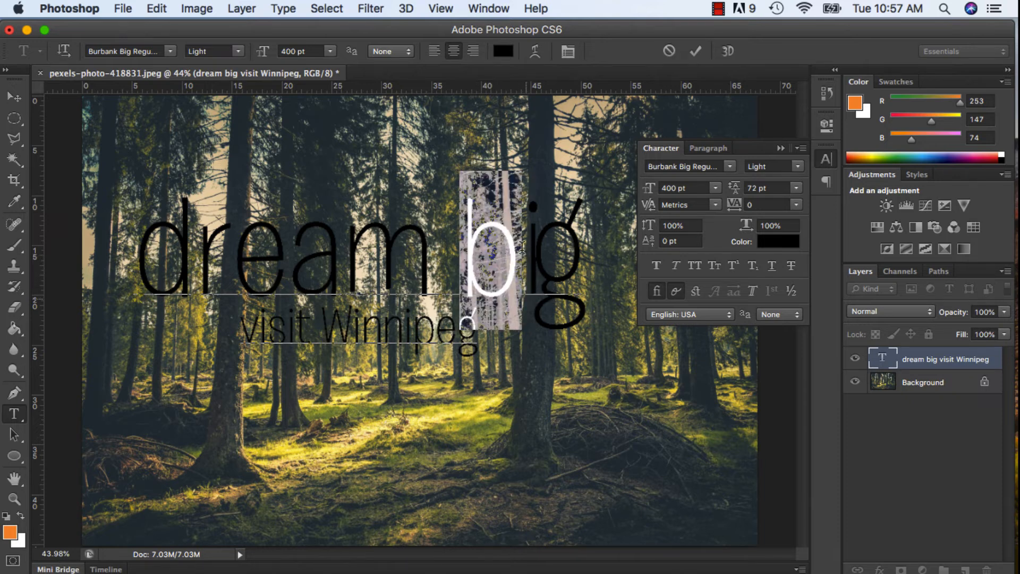
left_click(796, 206)
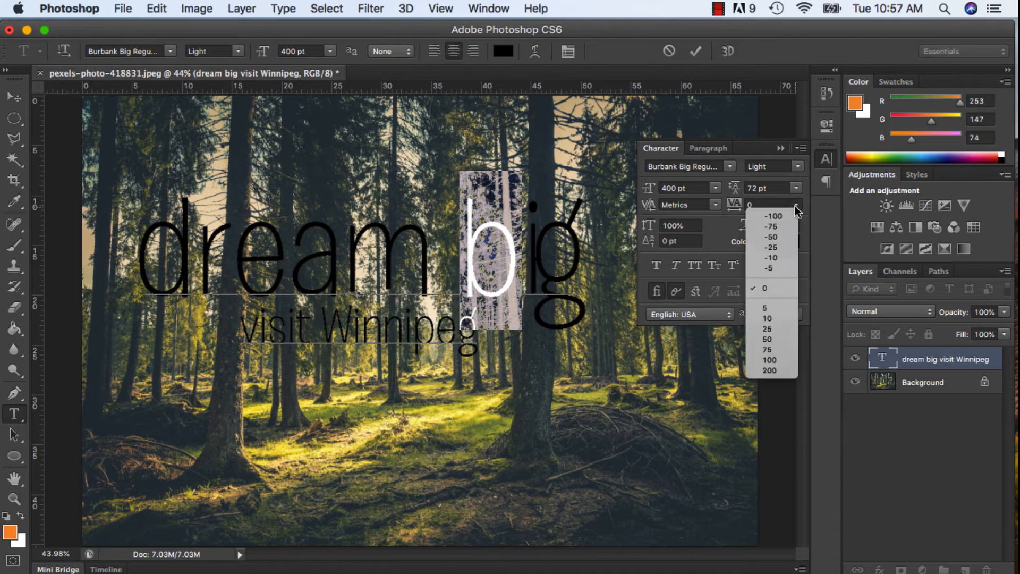
left_click(794, 216)
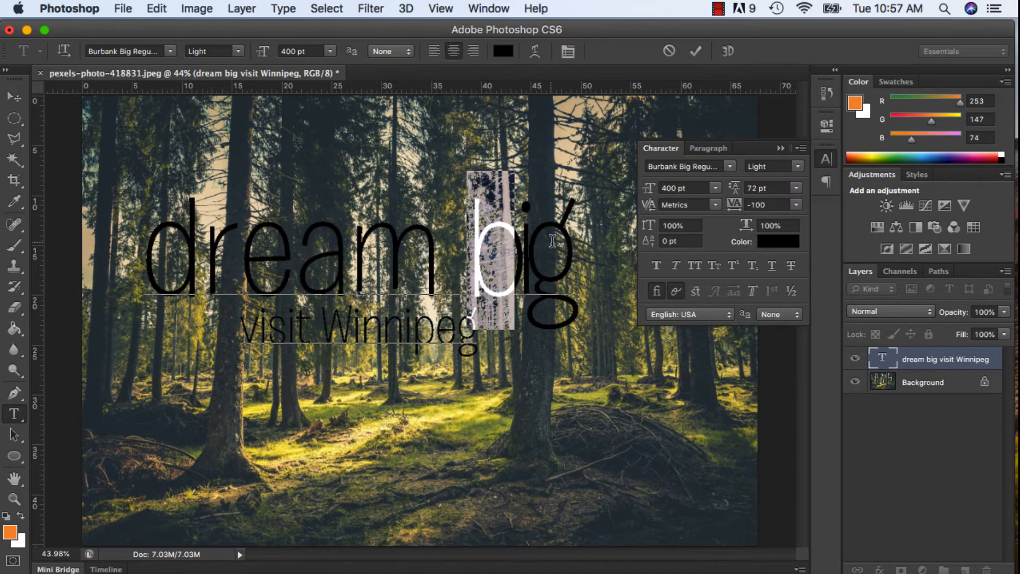
left_click(526, 260)
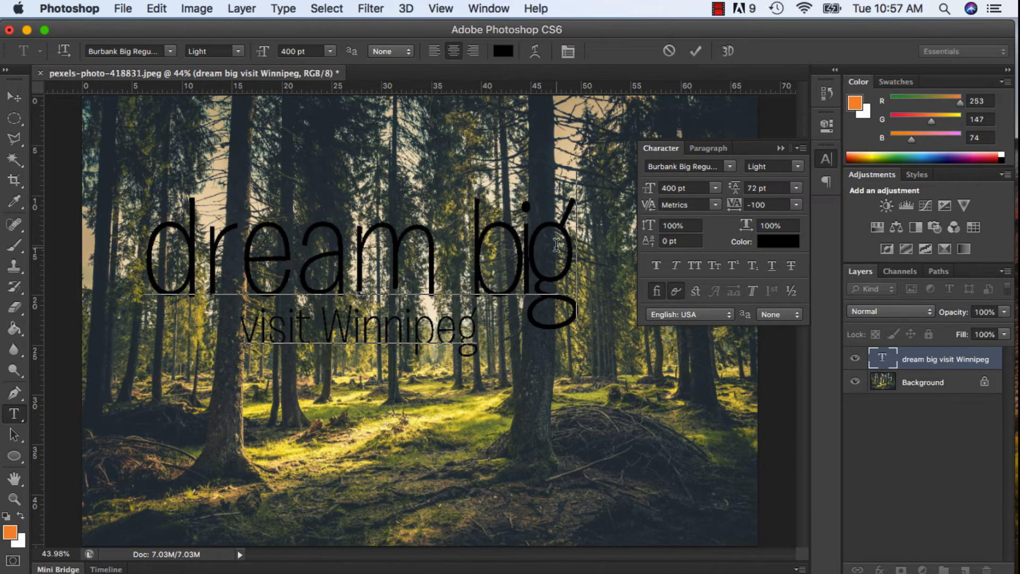
- Set the tracking of the whole word "dream" to -50 and deselect it
double_click(466, 258)
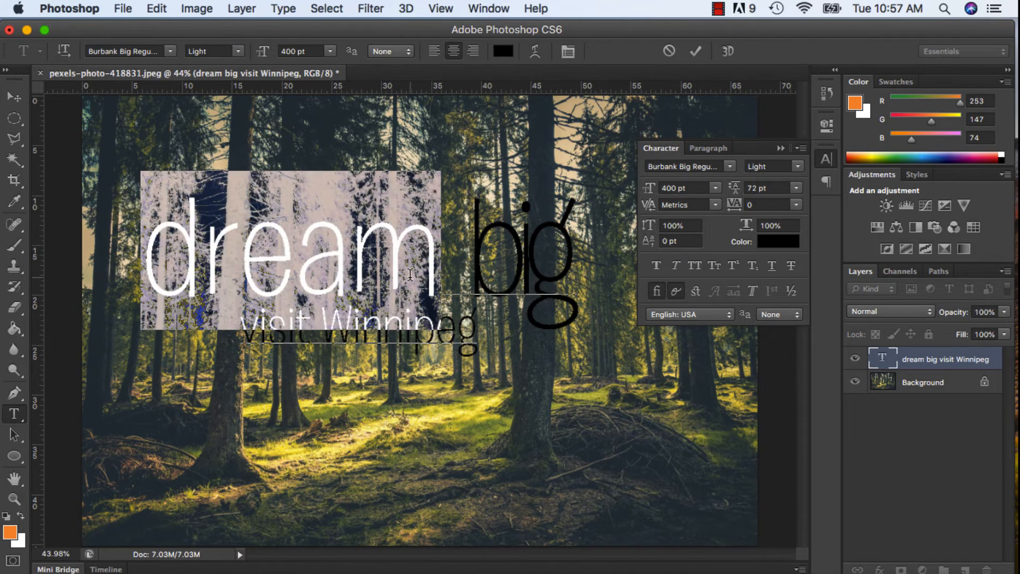
left_click(795, 204)
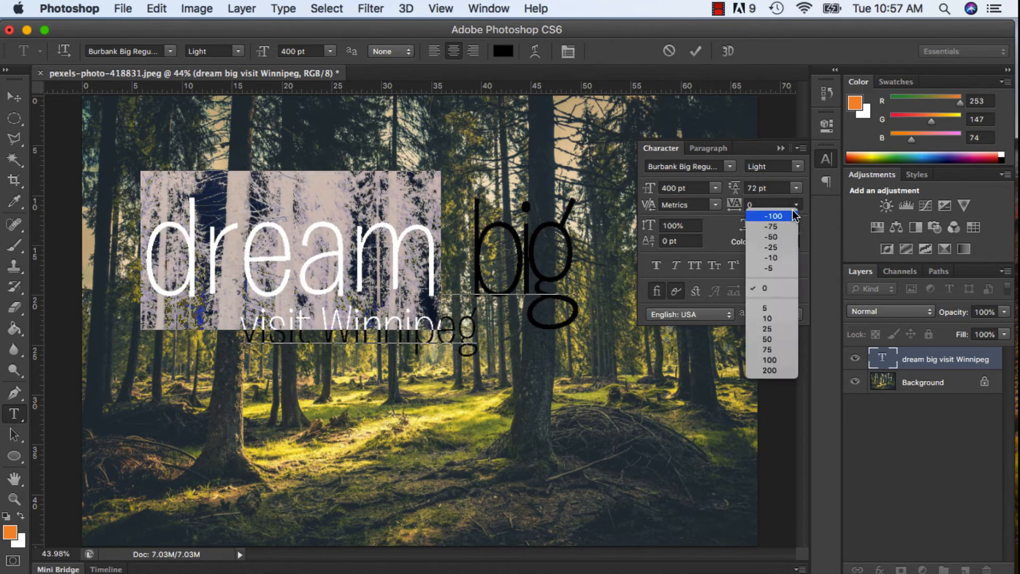
left_click(782, 237)
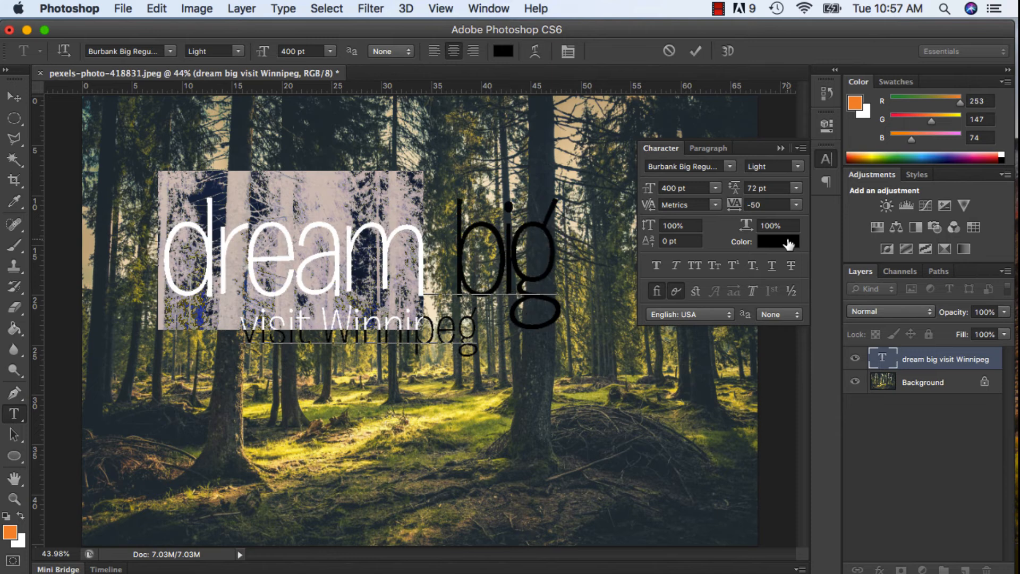
left_click(446, 234)
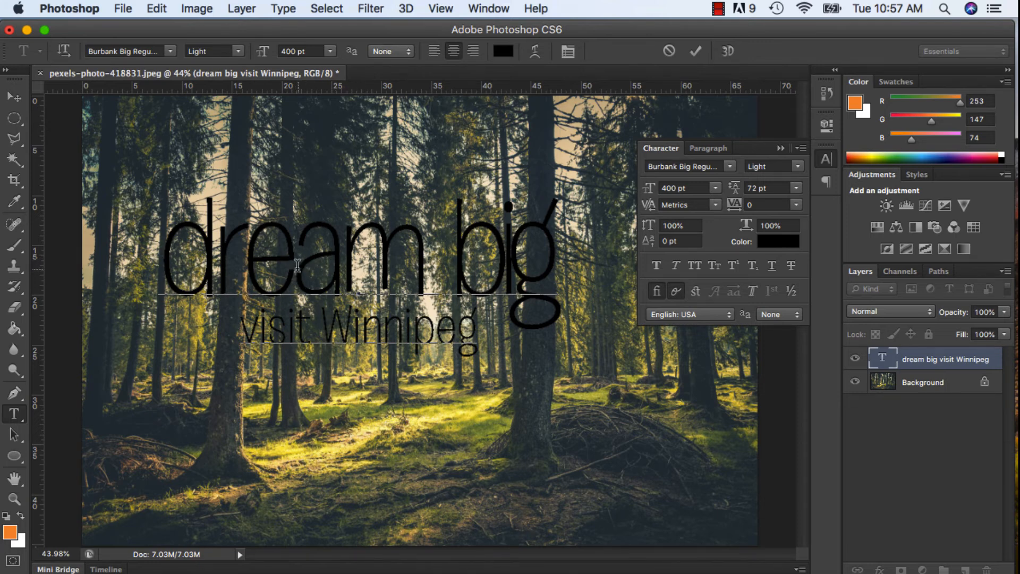
- Try tracking values of -25 and -10 on only the "e" in "dream" and deselect the letter
left_click_drag(296, 265, 262, 264)
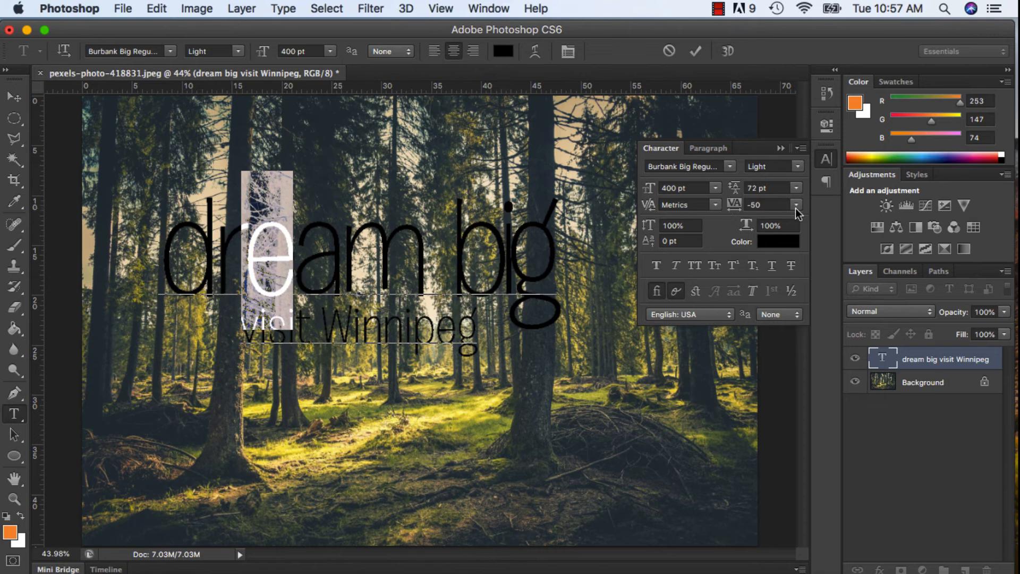
left_click(796, 206)
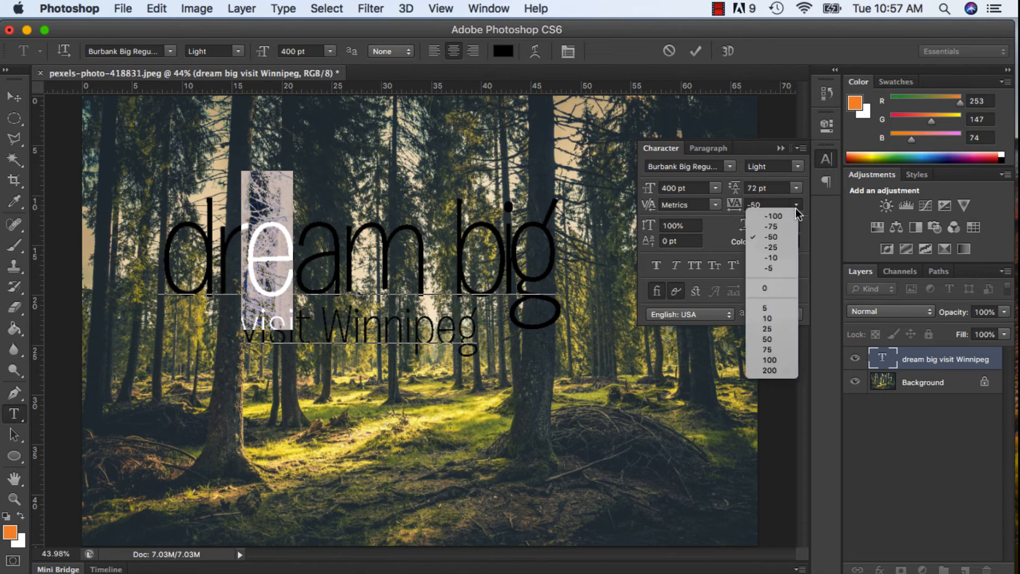
left_click(790, 250)
left_click(394, 267)
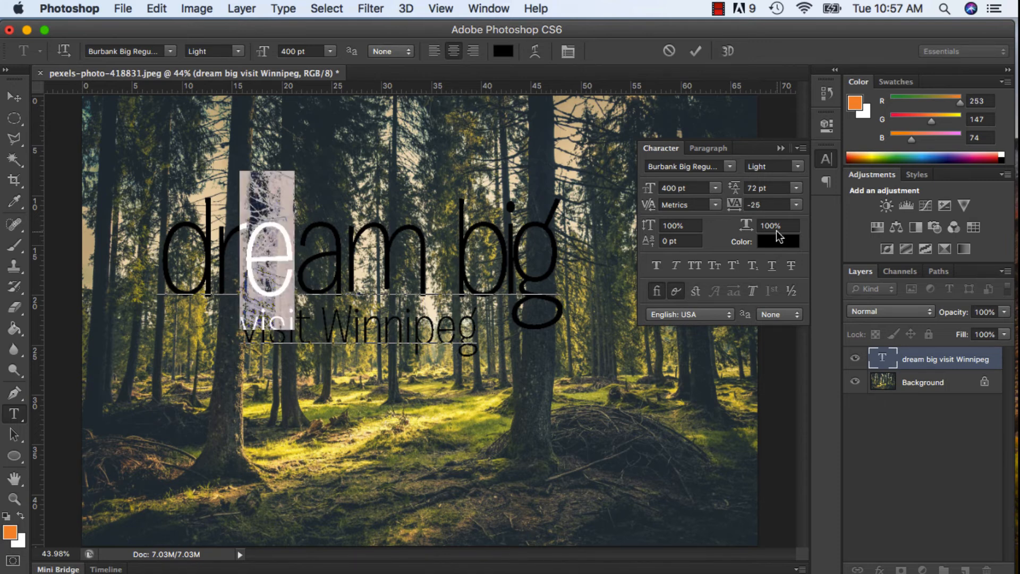
left_click(797, 205)
left_click(783, 257)
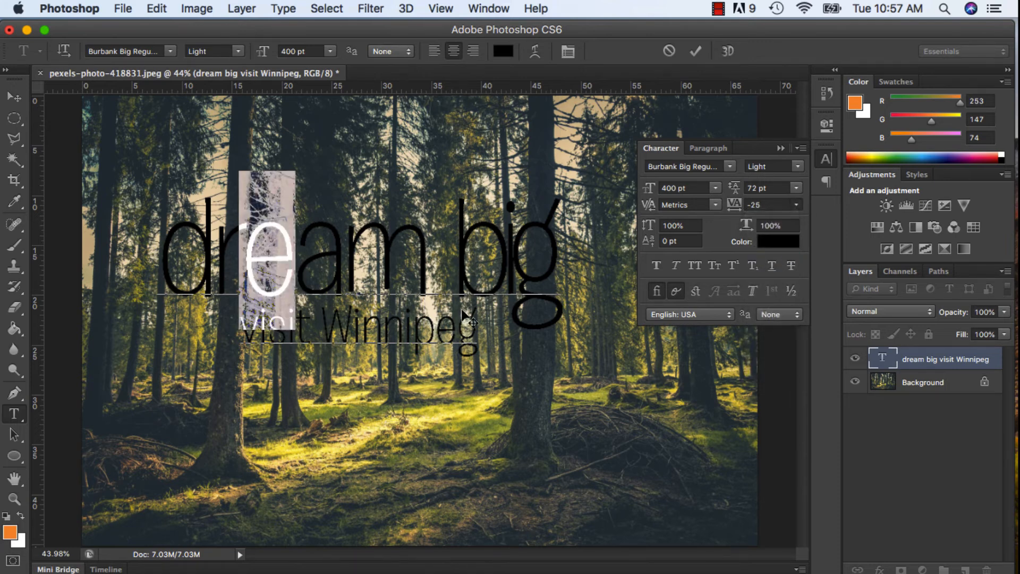
left_click(375, 280)
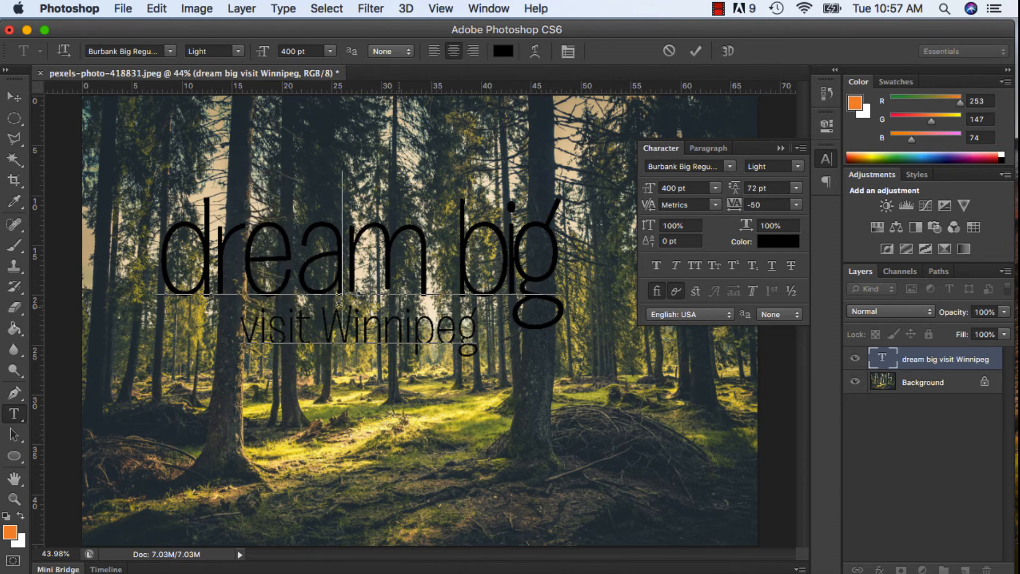
- Reselect the "e" in "dream", replace its tracking with a custom value and deselect the letter
left_click_drag(298, 281, 264, 276)
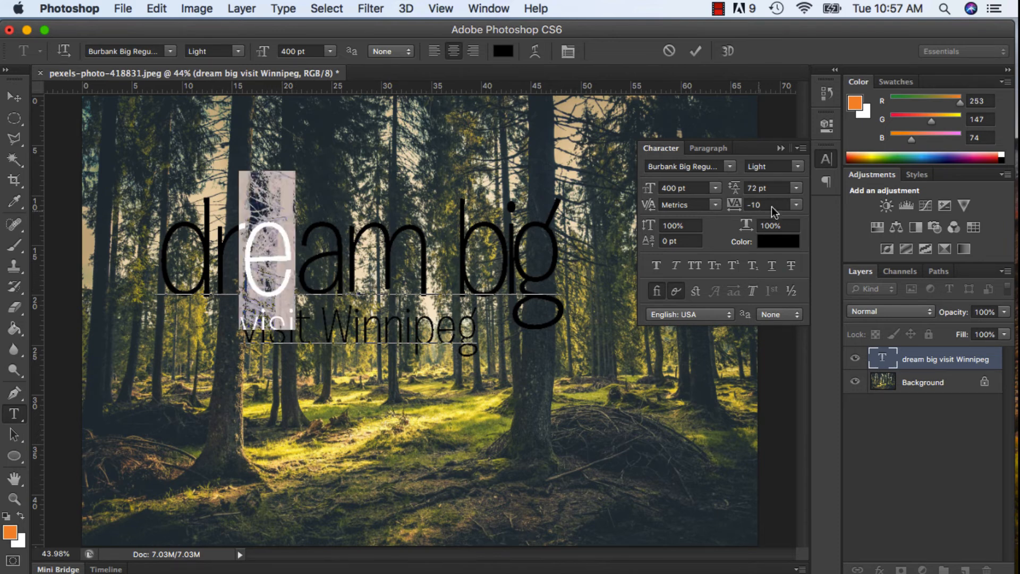
left_click(778, 203)
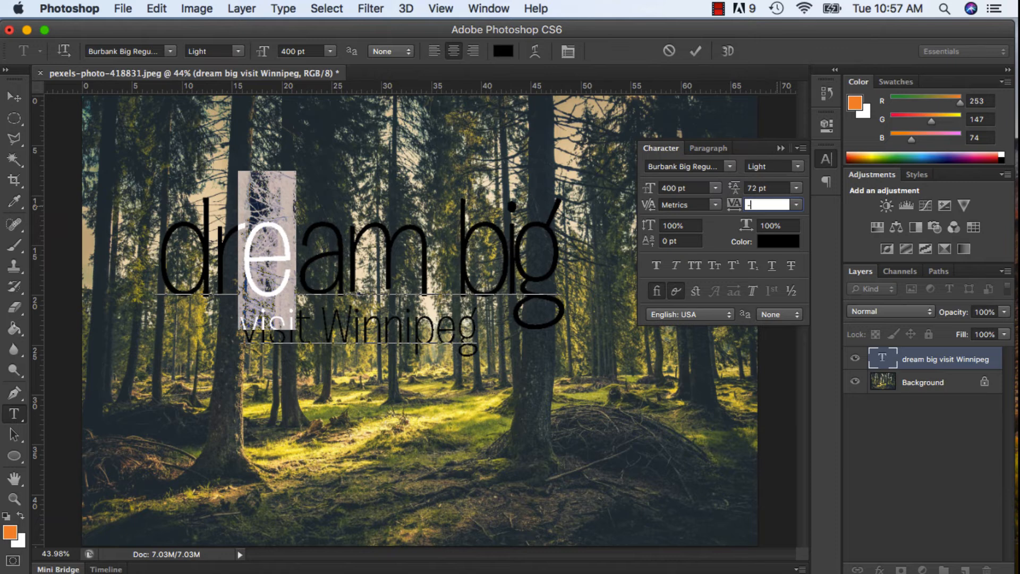
key("Down")
key("Return")
left_click(537, 238)
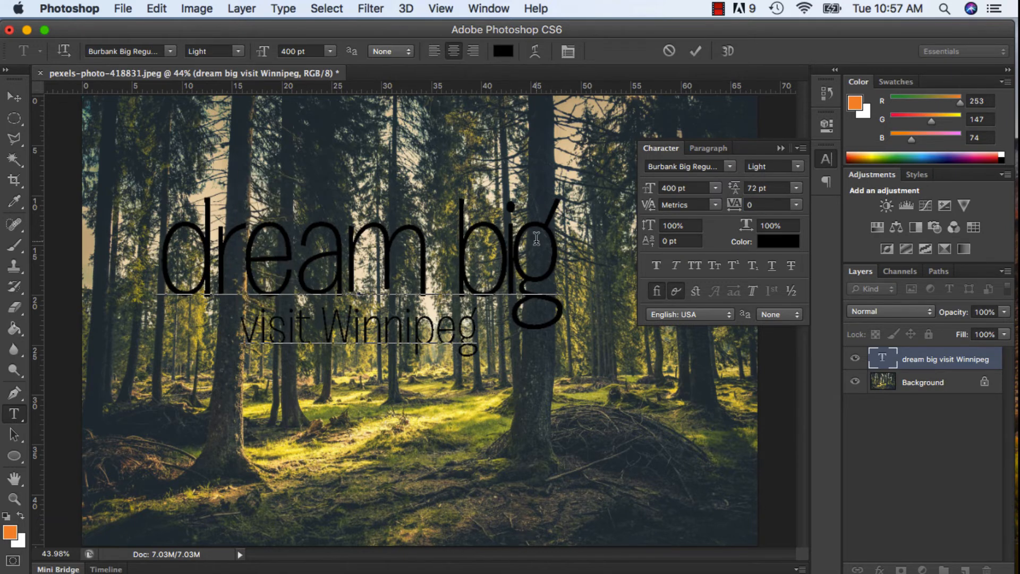
- Set the tracking of the whole word "big" to -25 and deselect it
left_click_drag(558, 248, 460, 246)
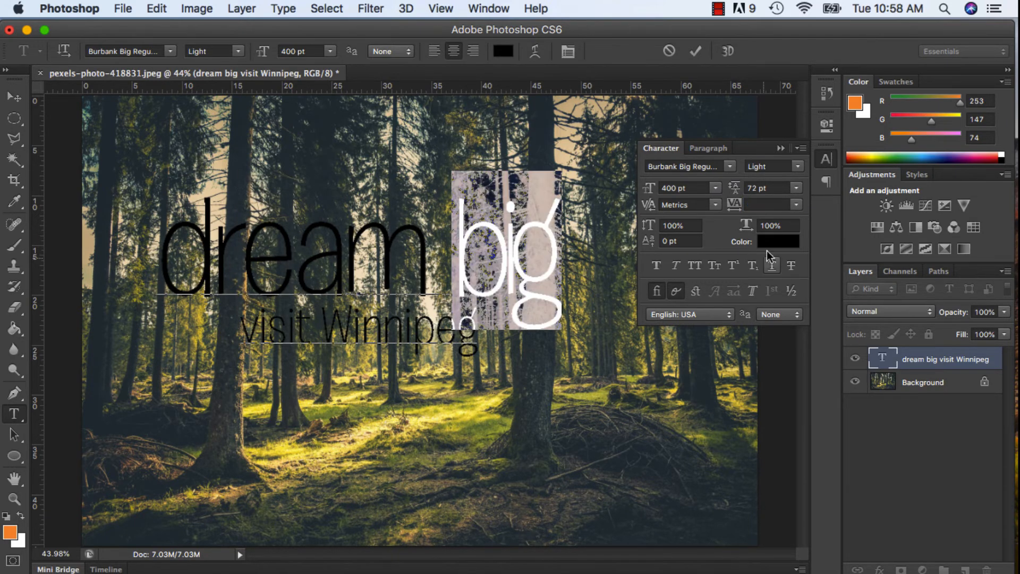
left_click(792, 204)
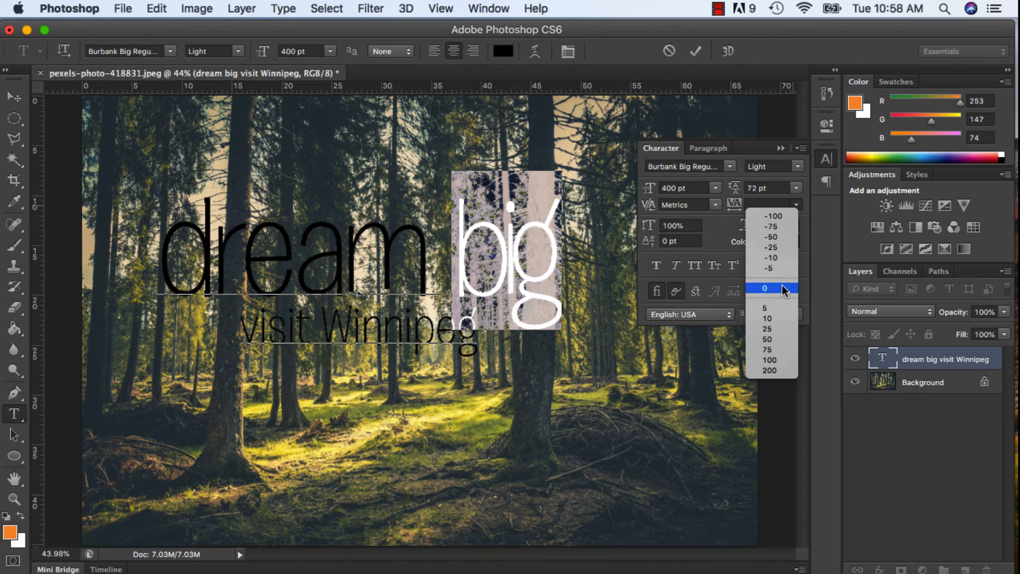
left_click(783, 251)
left_click(424, 259)
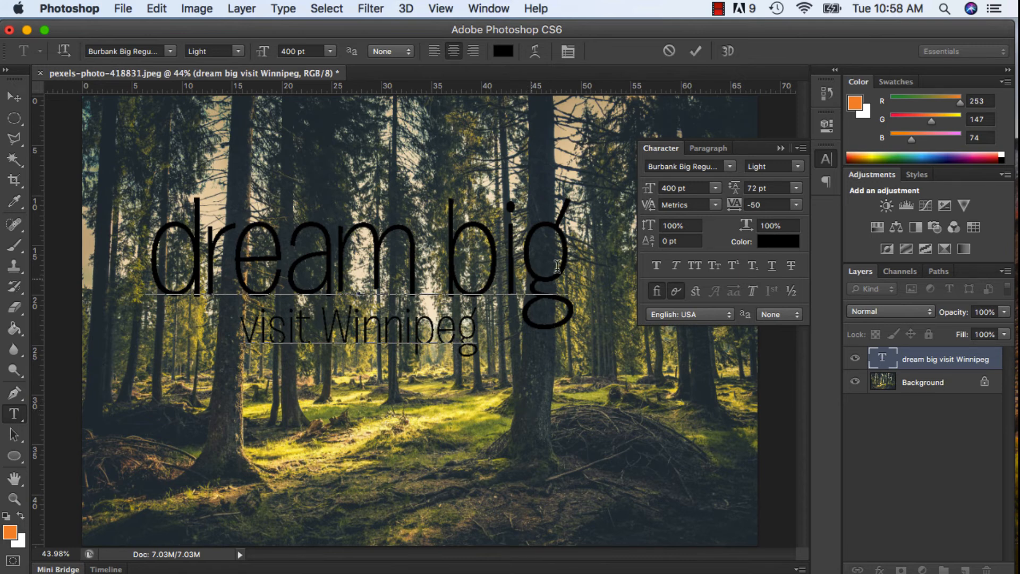
left_click(688, 226)
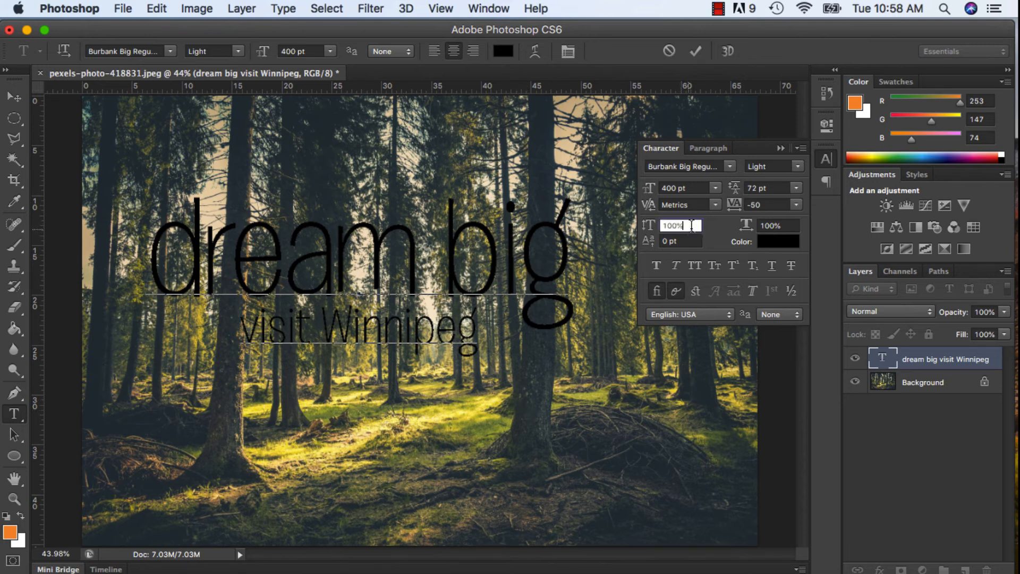
left_click_drag(692, 226, 657, 225)
left_click(495, 234)
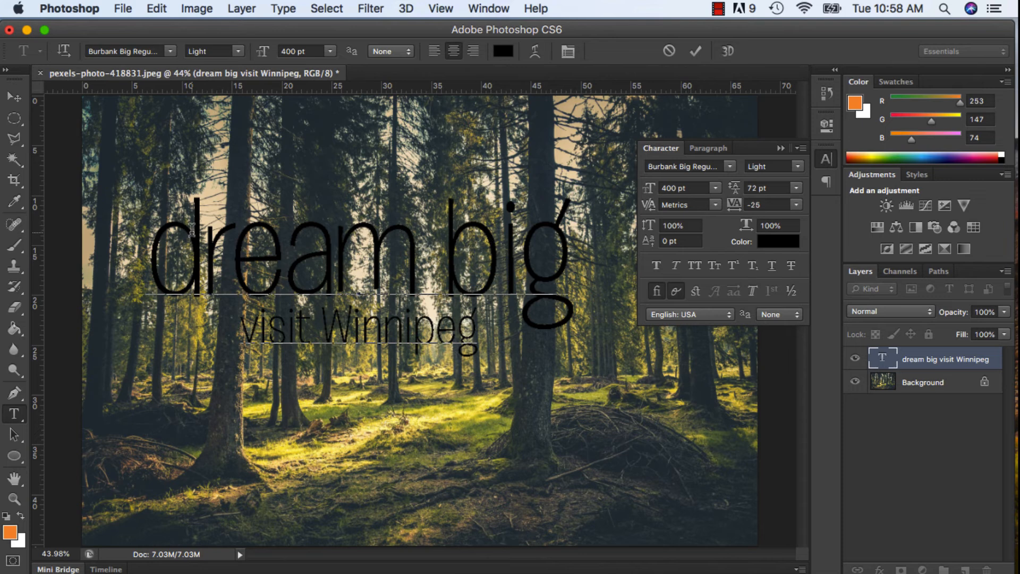
- Stretch only the "d" in "dream" vertically to 300%, reducing its vertical scale to 200%
left_click_drag(202, 240, 143, 244)
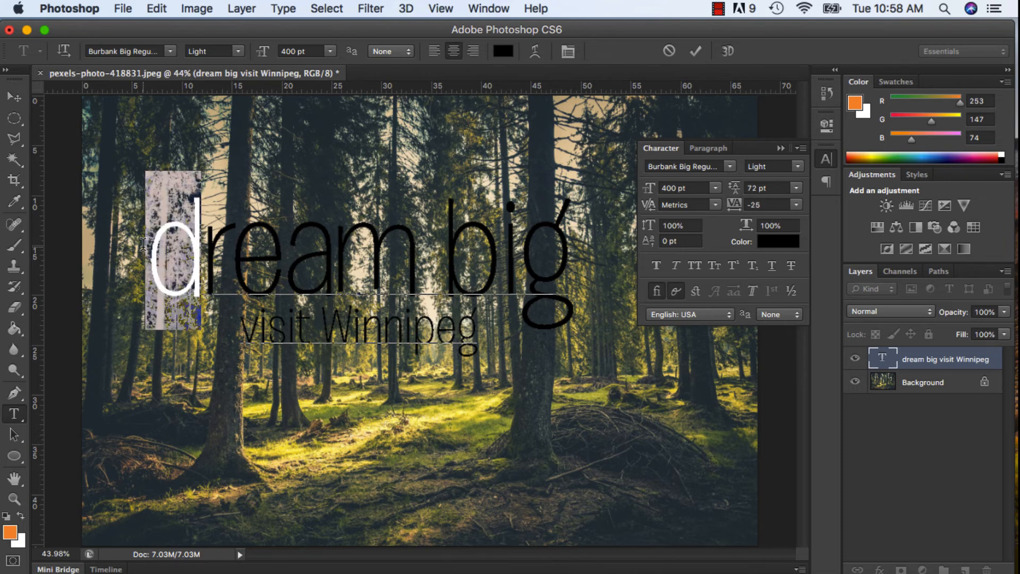
left_click(666, 226)
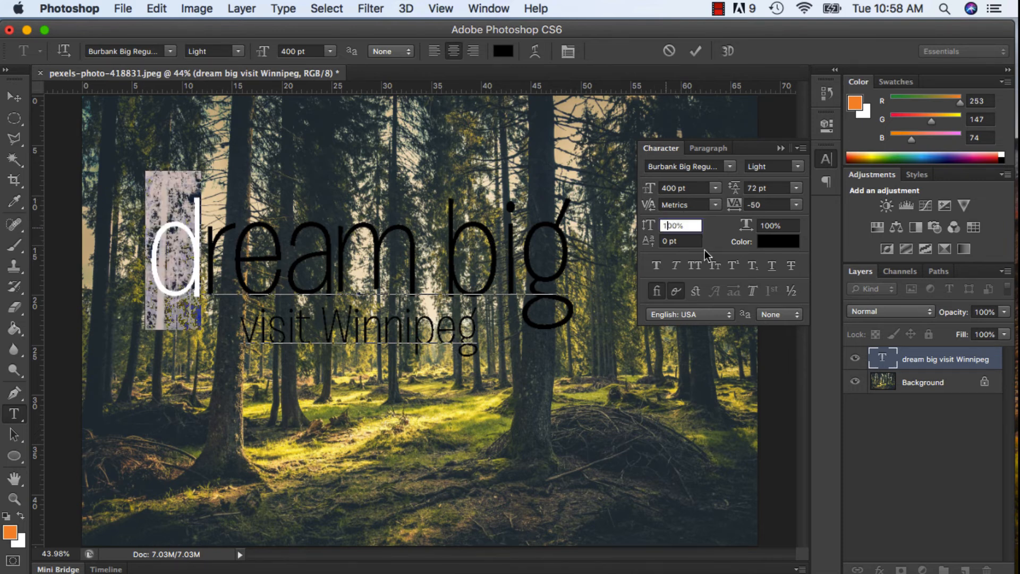
key("BackSpace")
type("3")
key("BackSpace")
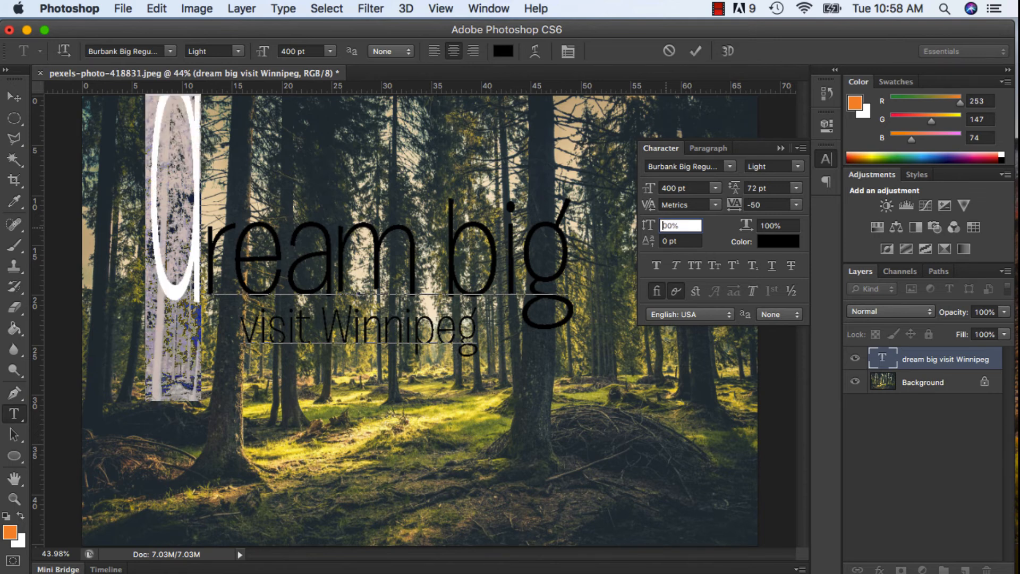
type("2")
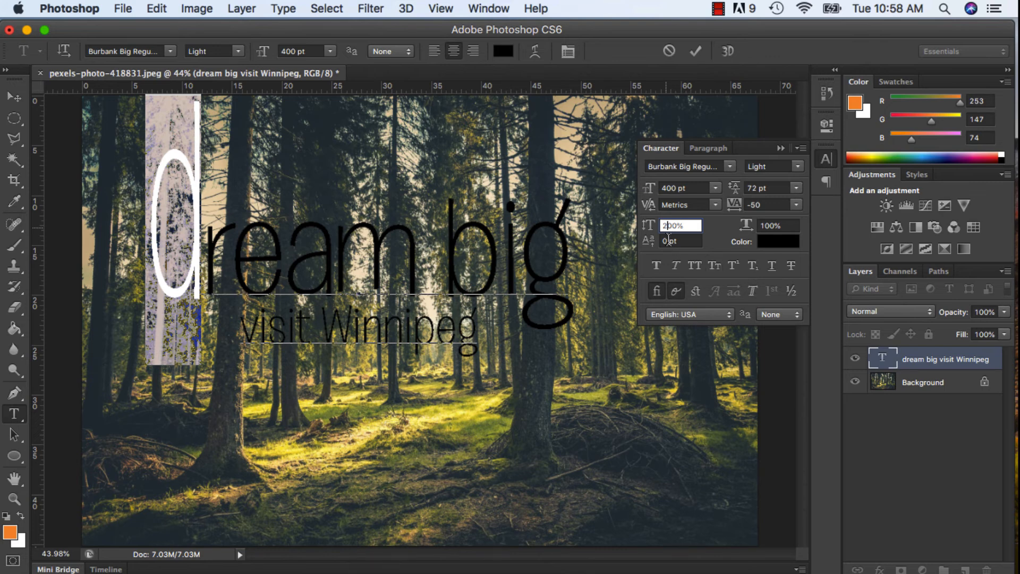
- Set the baseline shift of the selected "d" to -80 pt and its vertical scale to 150%
left_click(650, 238)
type("-")
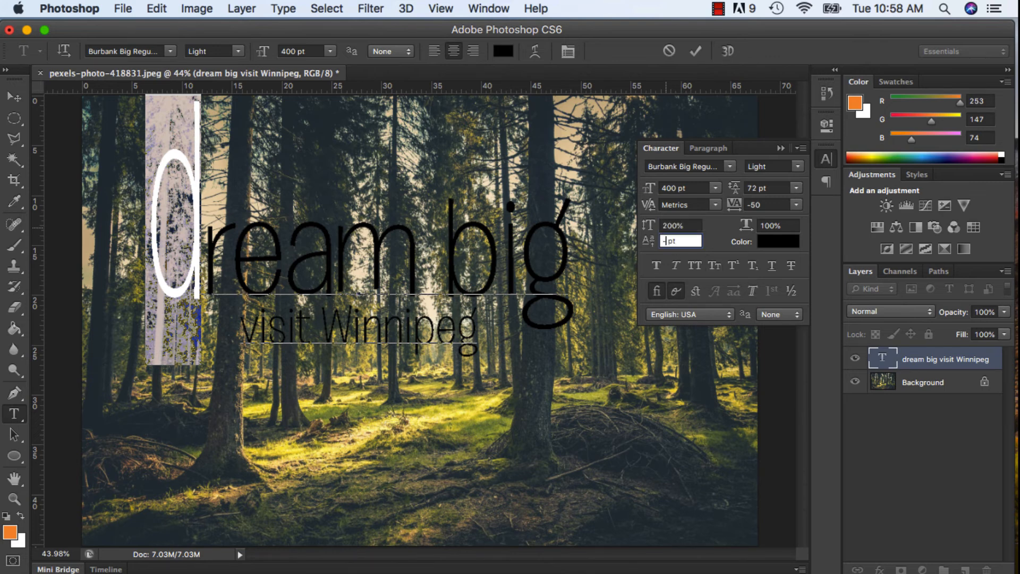
type("80")
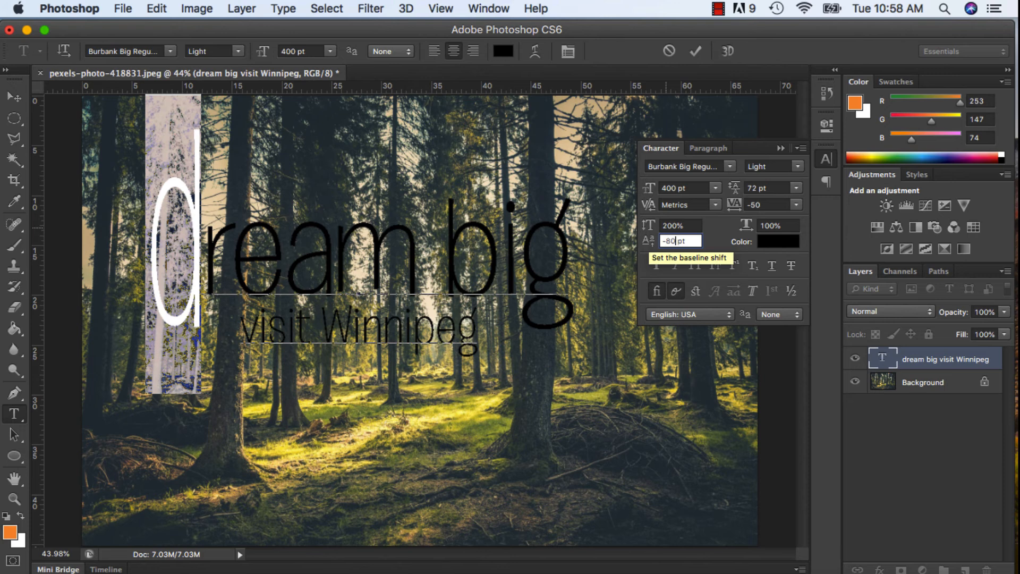
key("Return")
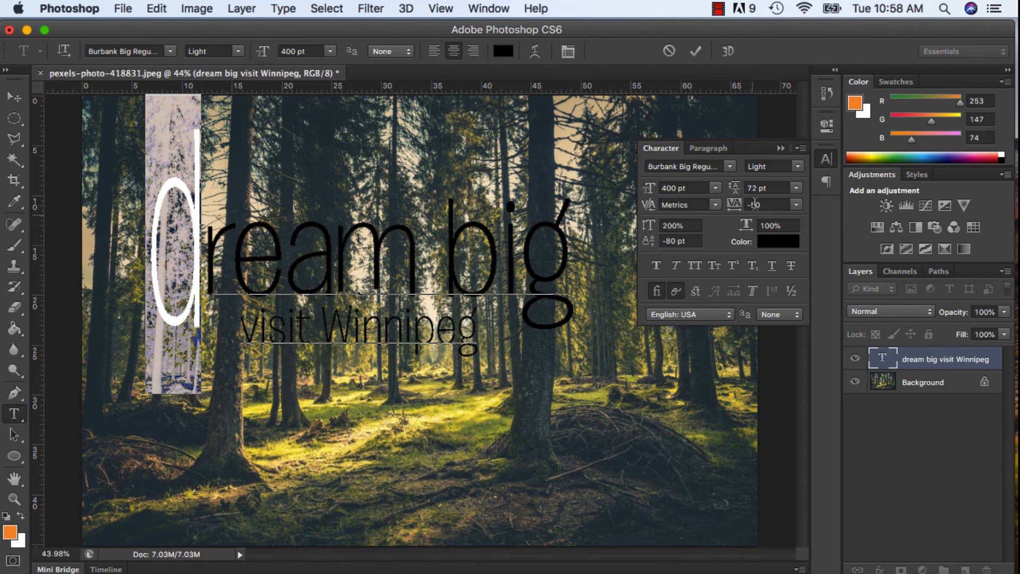
left_click(667, 224)
key("BackSpace")
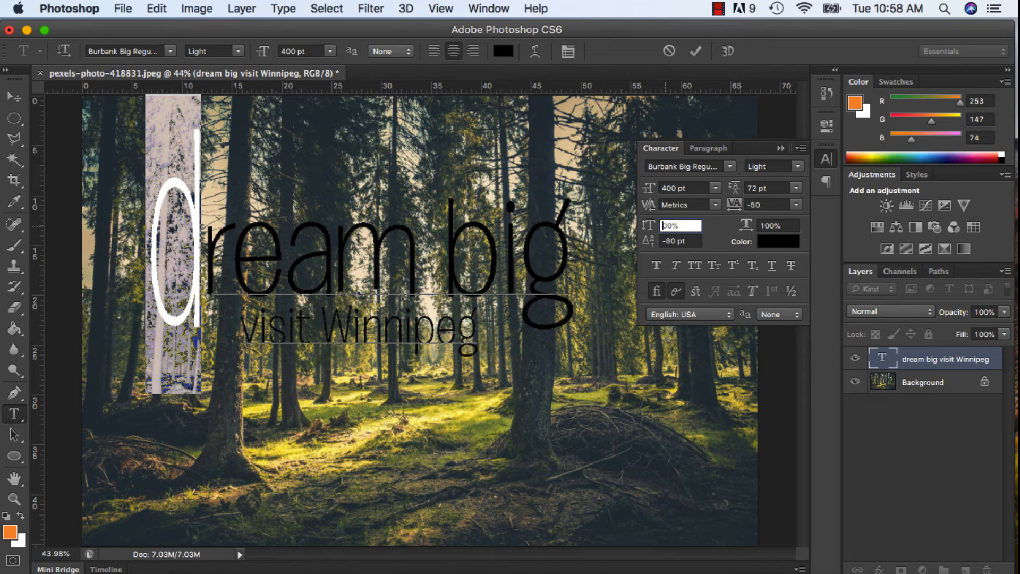
type("15")
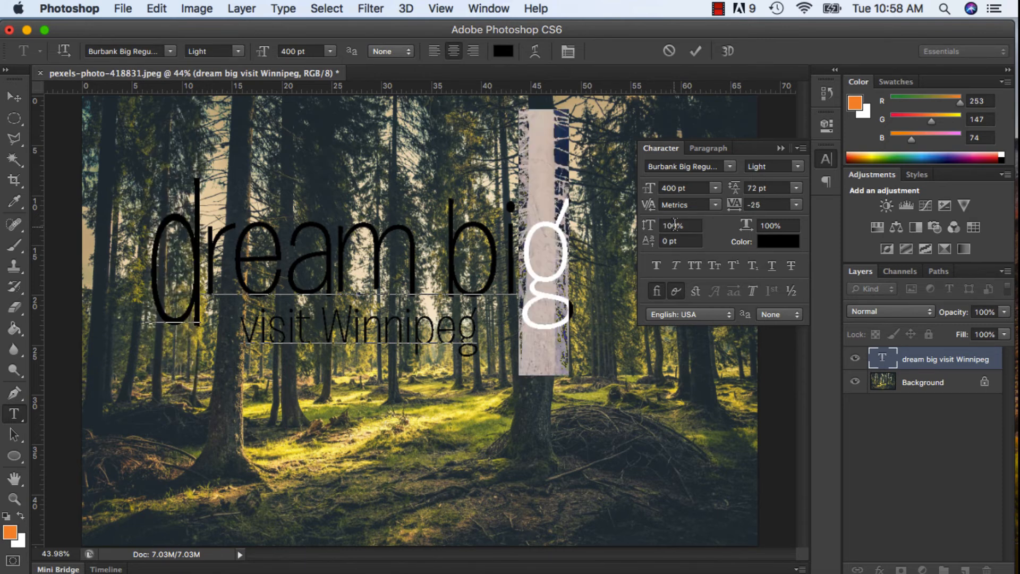
- Set the vertical scale of the "g" in "big" to 150% and its baseline shift to -60 pt, and deselect the letter
left_click(674, 225)
key("BackSpace")
type("5")
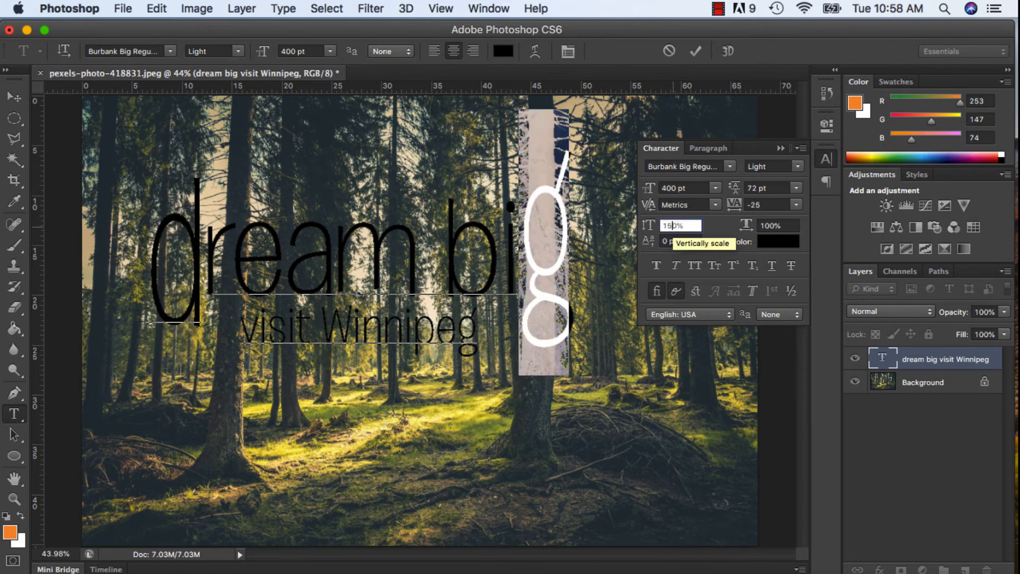
key("Tab")
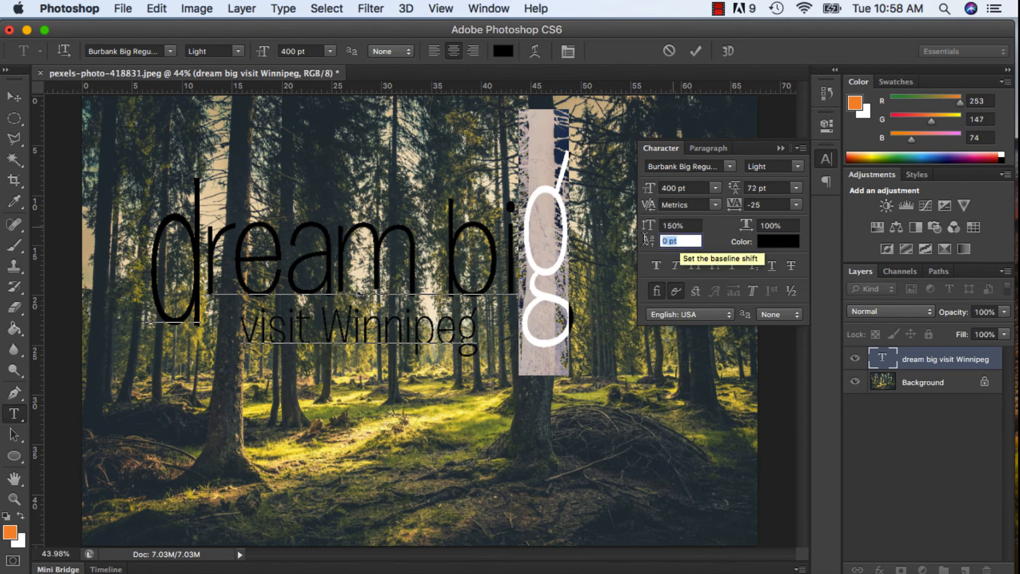
type("-")
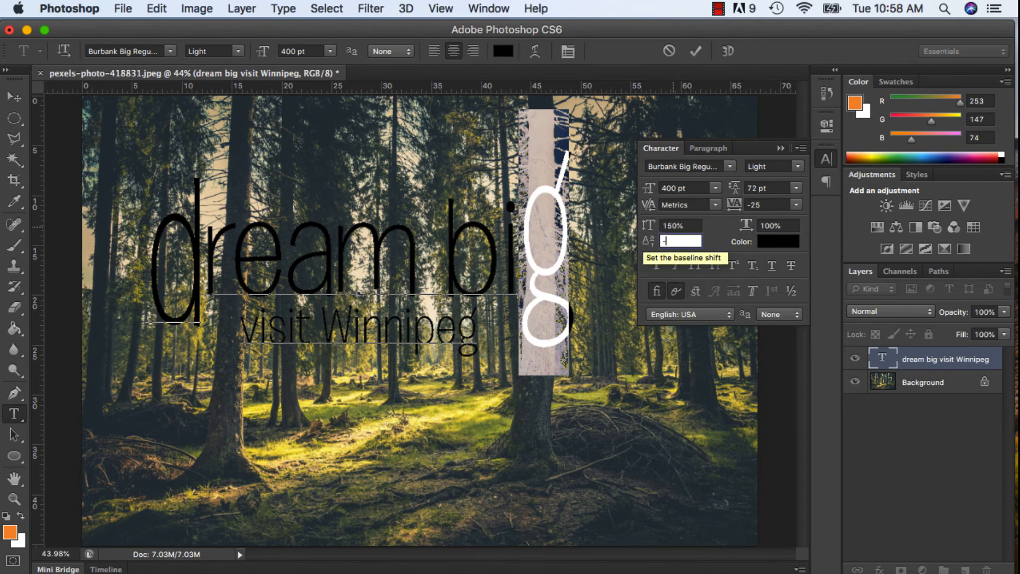
type("60")
key("Return")
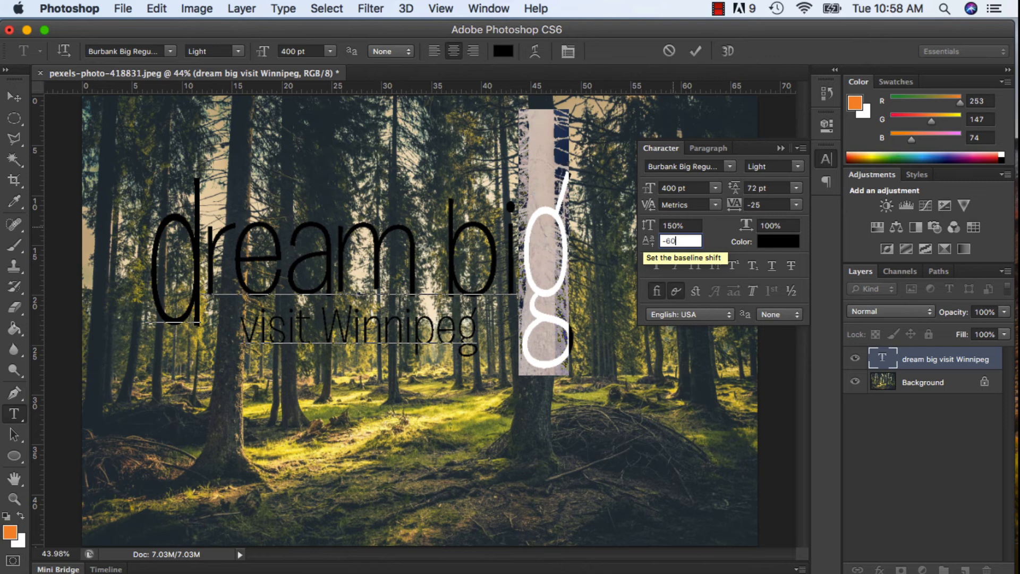
left_click(414, 242)
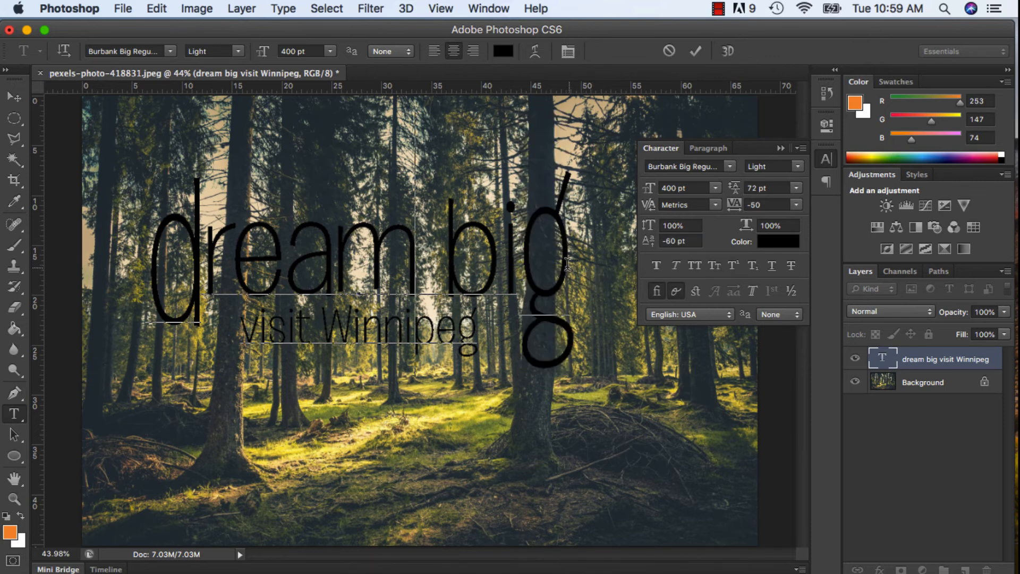
left_click_drag(568, 264, 542, 263)
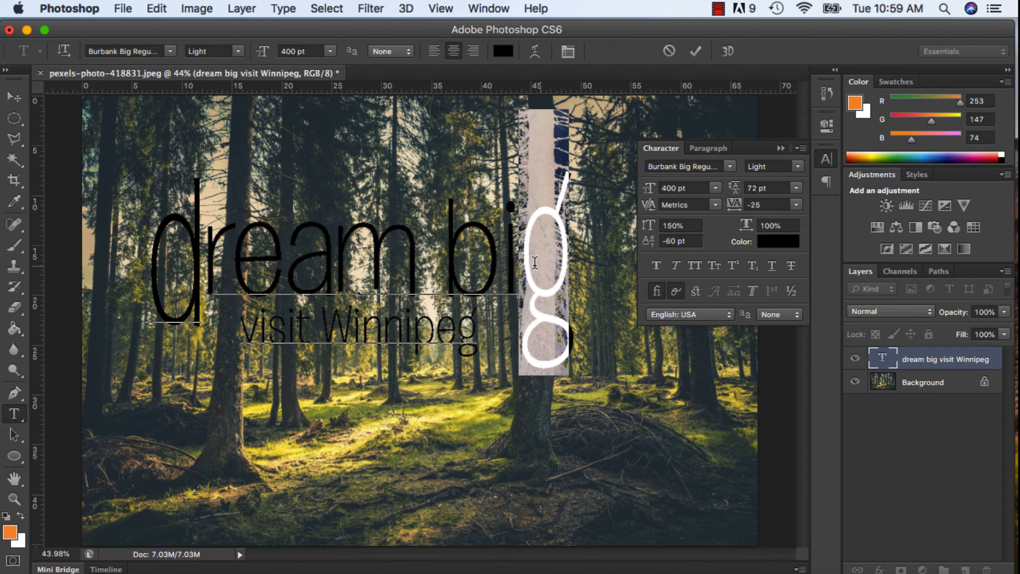
left_click(475, 239)
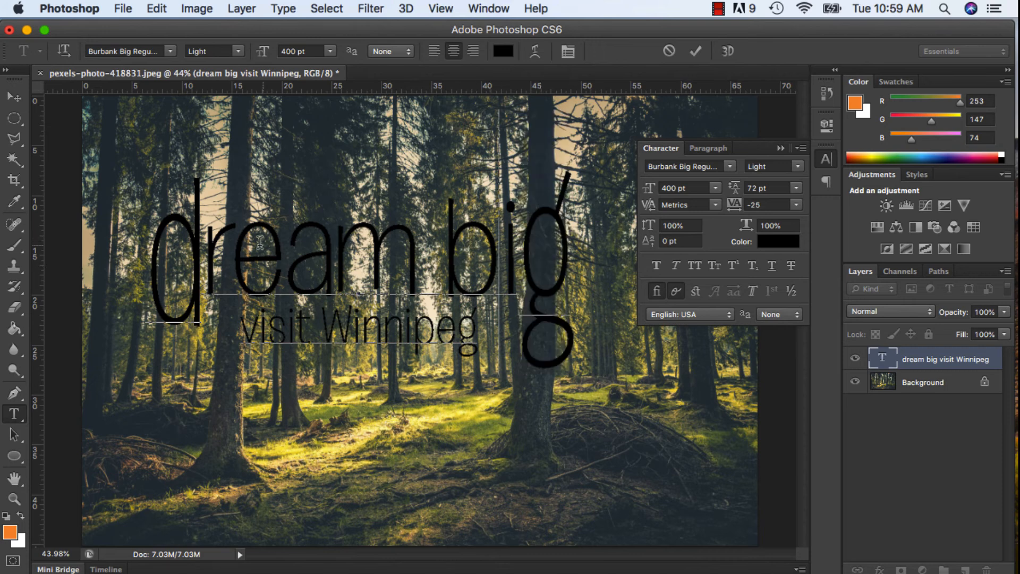
- Select the letters "ream bi" between the stretched "d" and "g" and set their horizontal scale to 200%, reducing it to 150%
left_click_drag(202, 251, 519, 248)
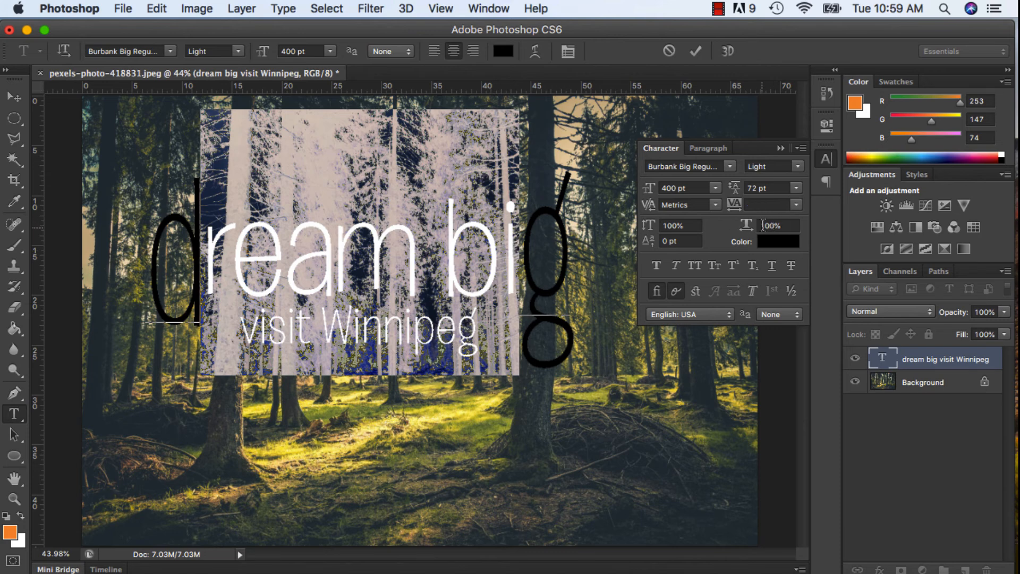
left_click(774, 224)
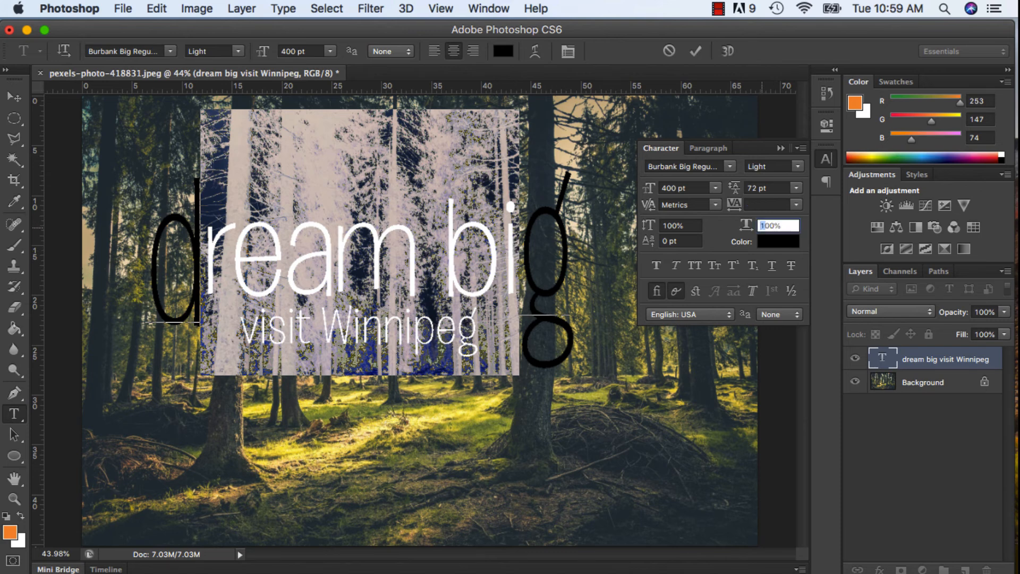
type("2")
key("Return")
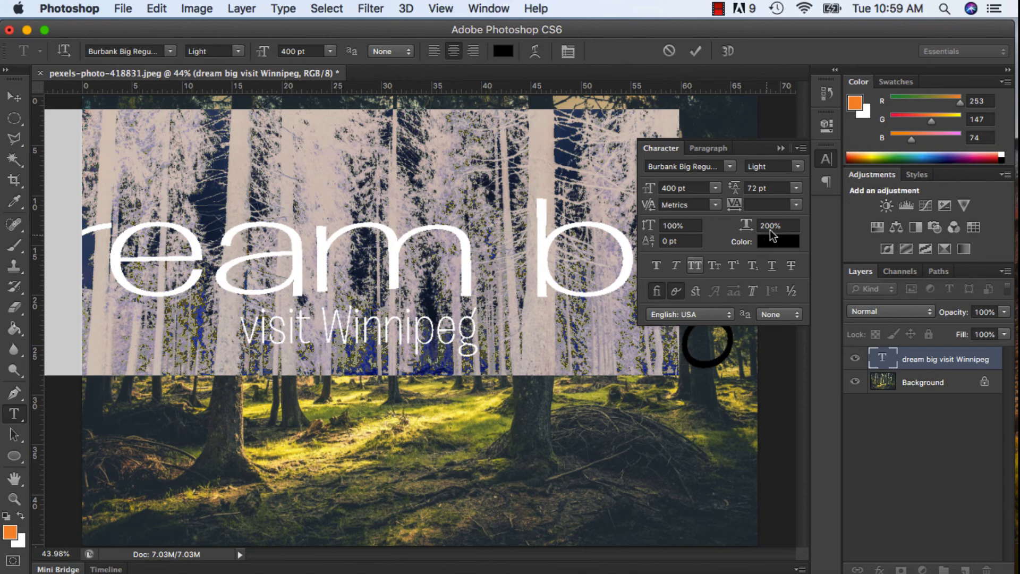
left_click_drag(776, 226, 755, 224)
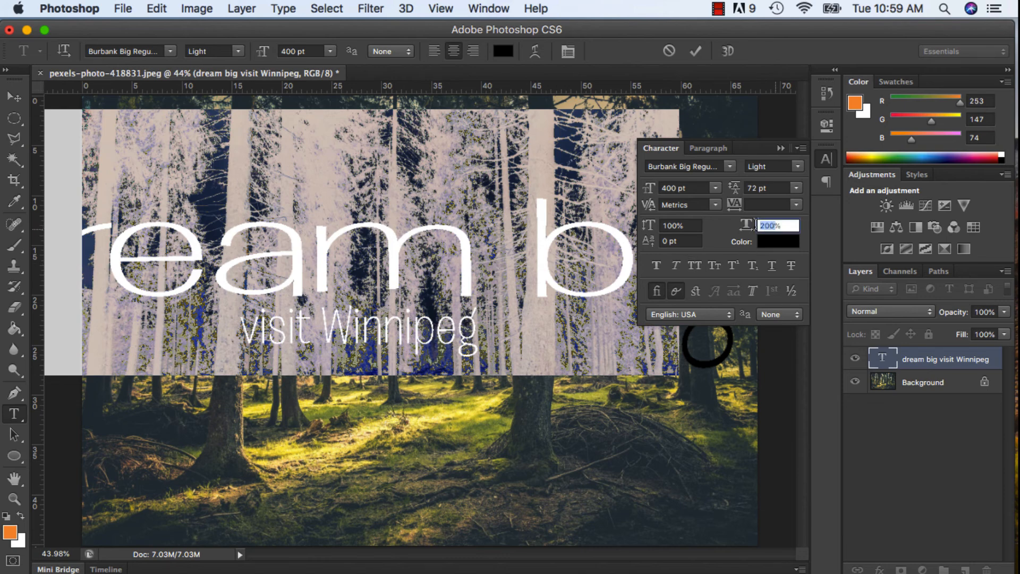
type("150")
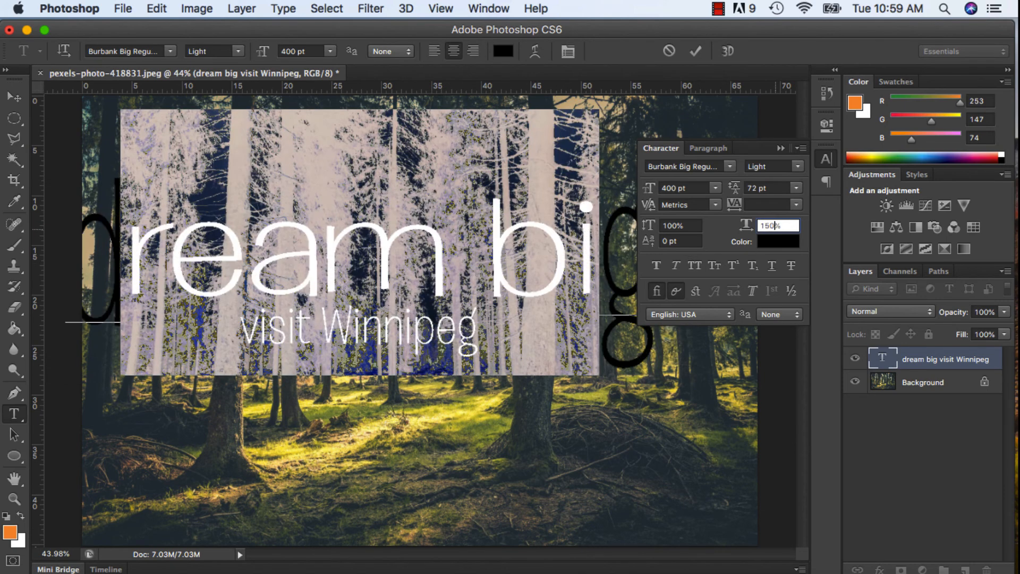
- Set the horizontal scale of the selected letters "ream bi" to 110% and deselect them
key("BackSpace")
key("BackSpace")
key("BackSpace")
type("11")
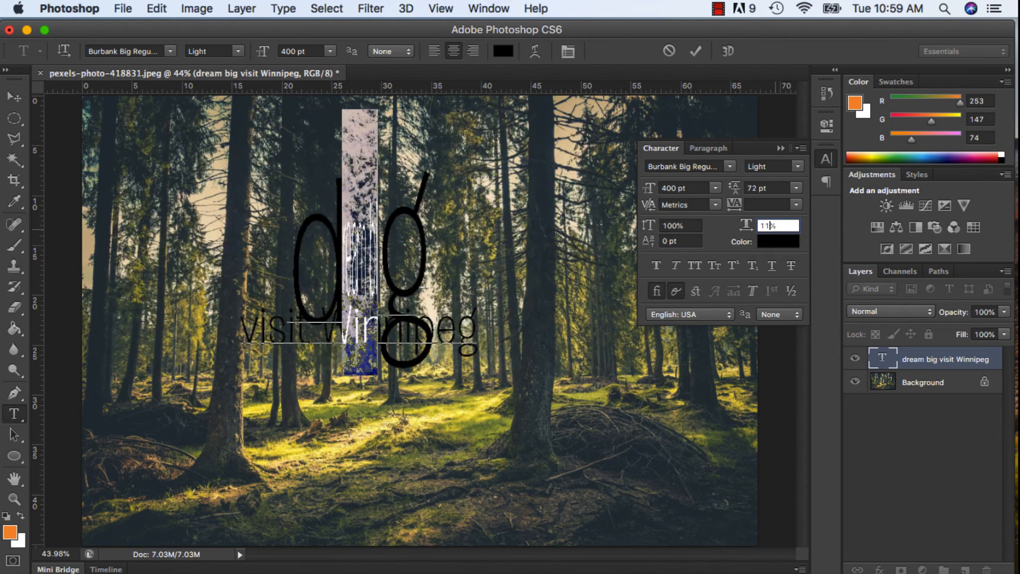
type("0")
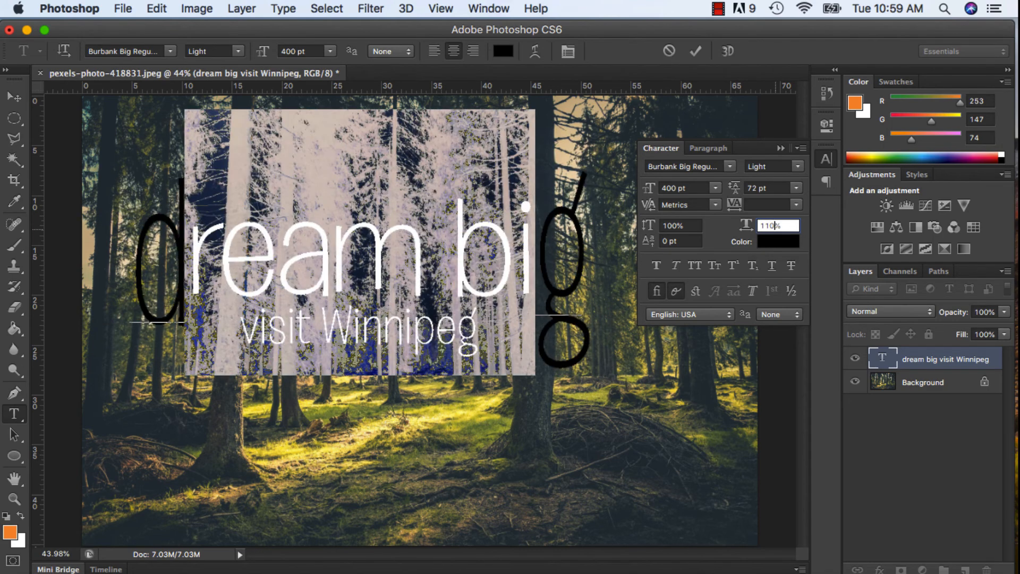
left_click(398, 253)
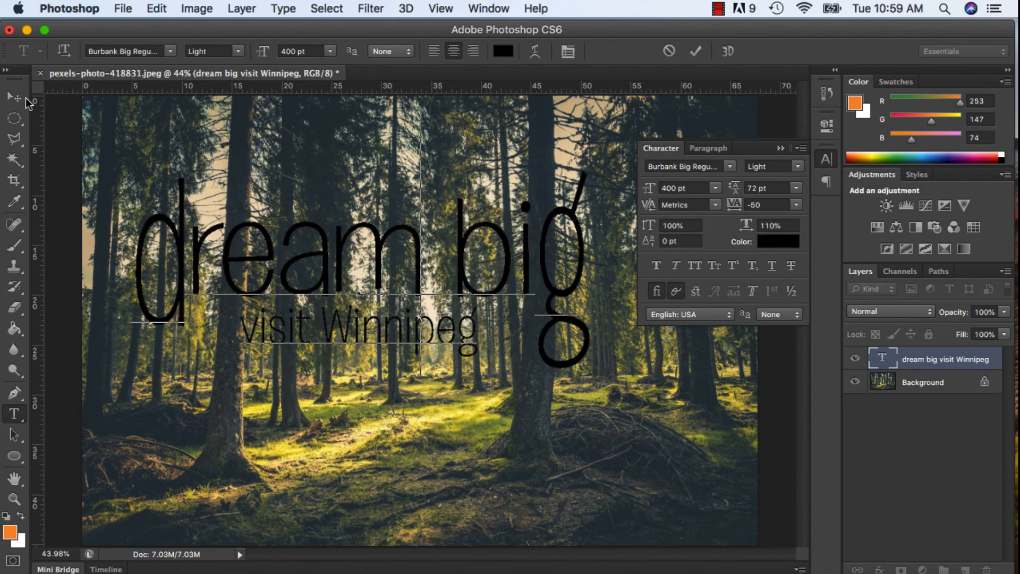
- Move the two-line text slightly down and to the right on the photo and change its color to white (ffffff)
left_click(14, 97)
left_click_drag(418, 271, 445, 287)
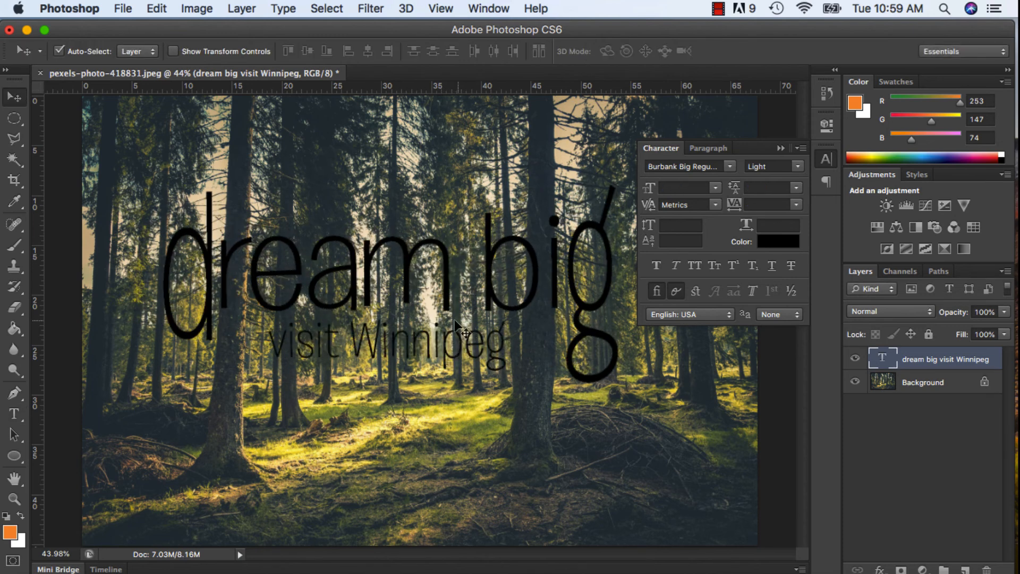
left_click(786, 243)
left_click_drag(371, 209, 273, 152)
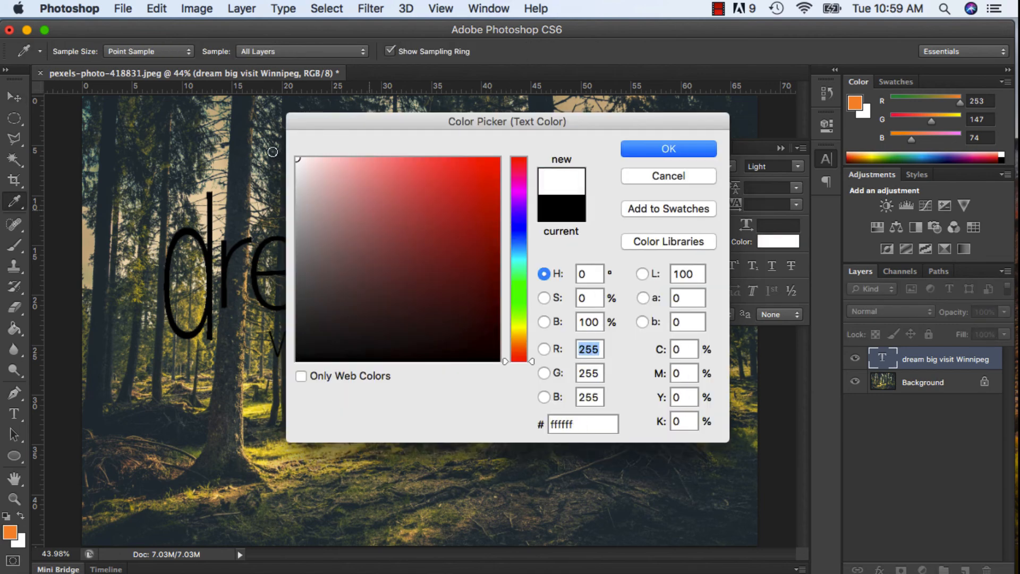
left_click(629, 150)
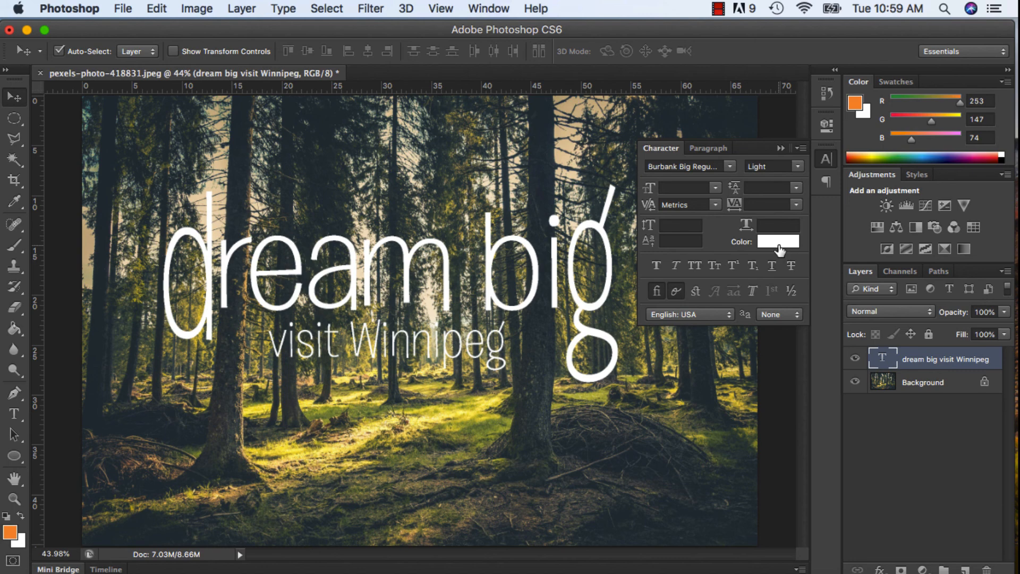
left_click(14, 415)
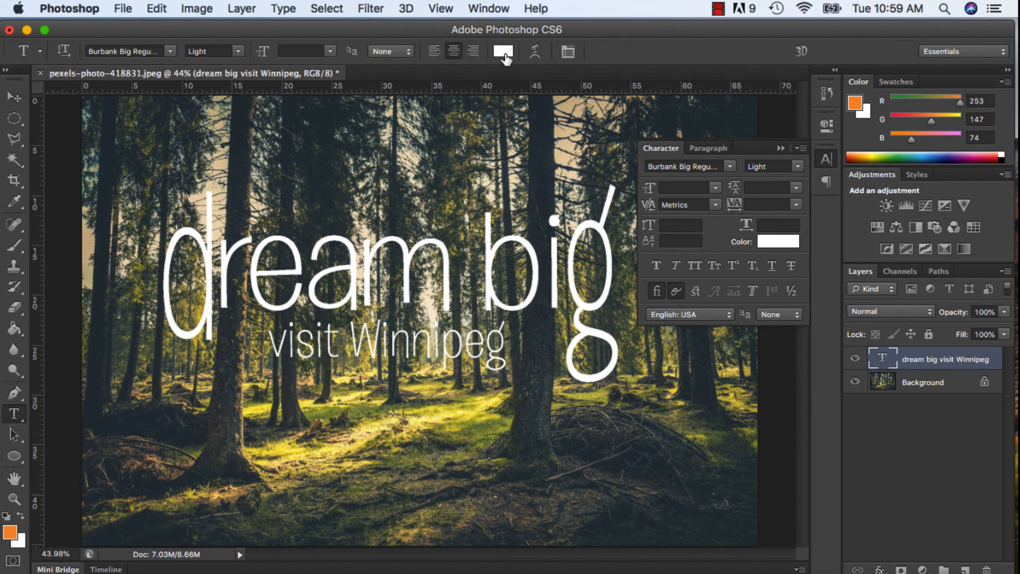
left_click(782, 148)
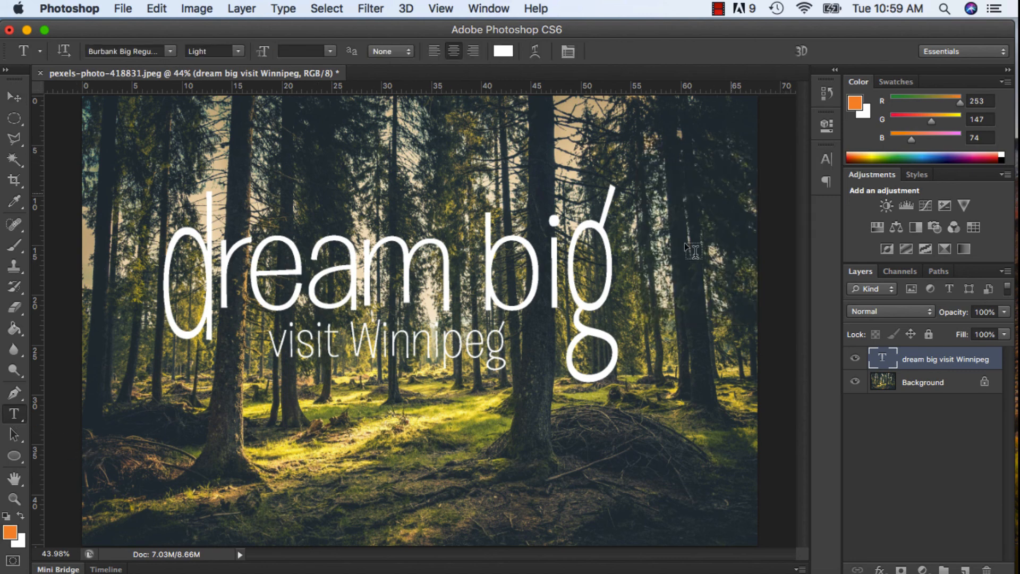
- Select the text layer together with the Background layer and align their vertical and horizontal centers
left_click(956, 391, "shift")
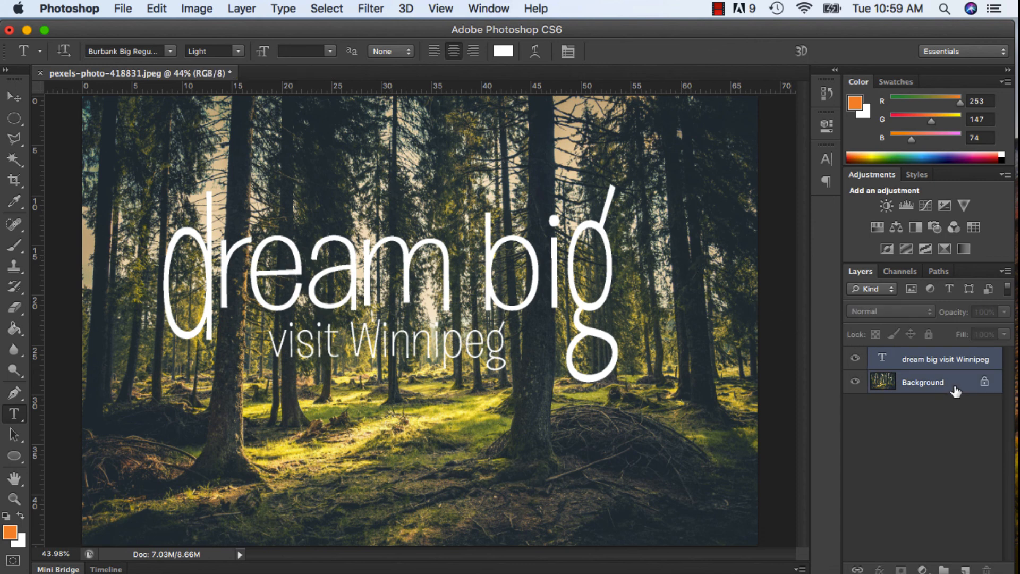
left_click(15, 95)
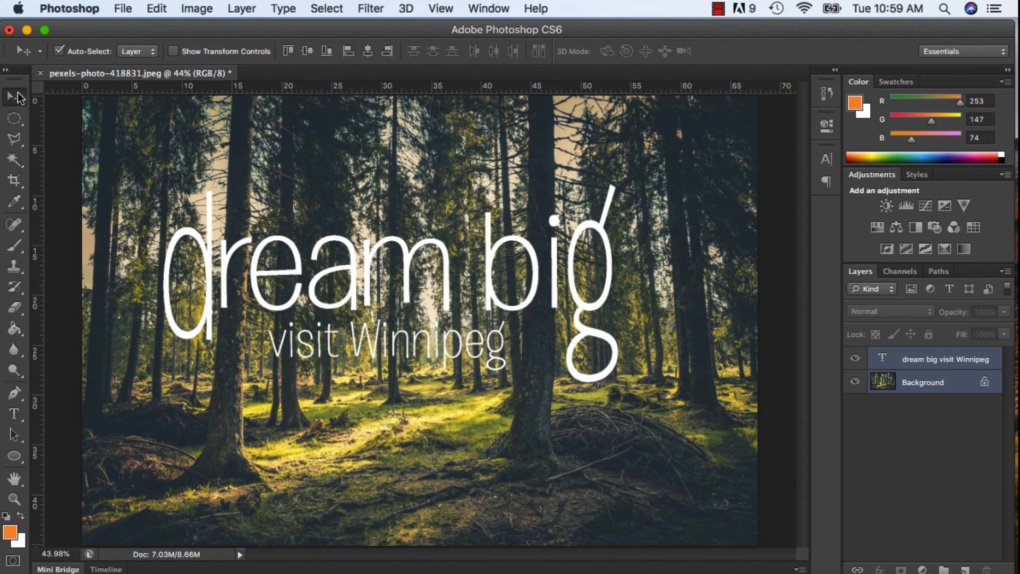
left_click(307, 51)
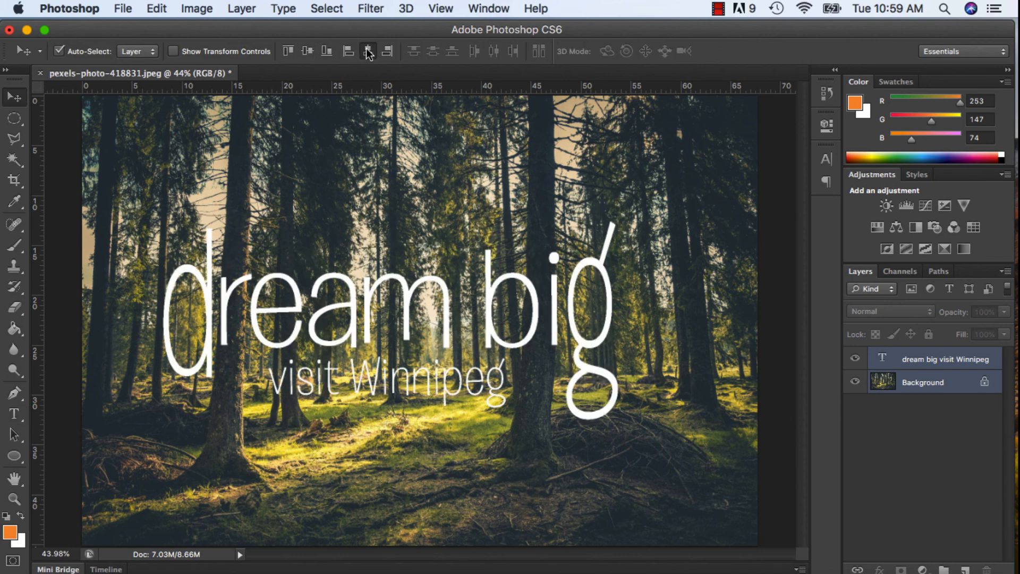
left_click(368, 51)
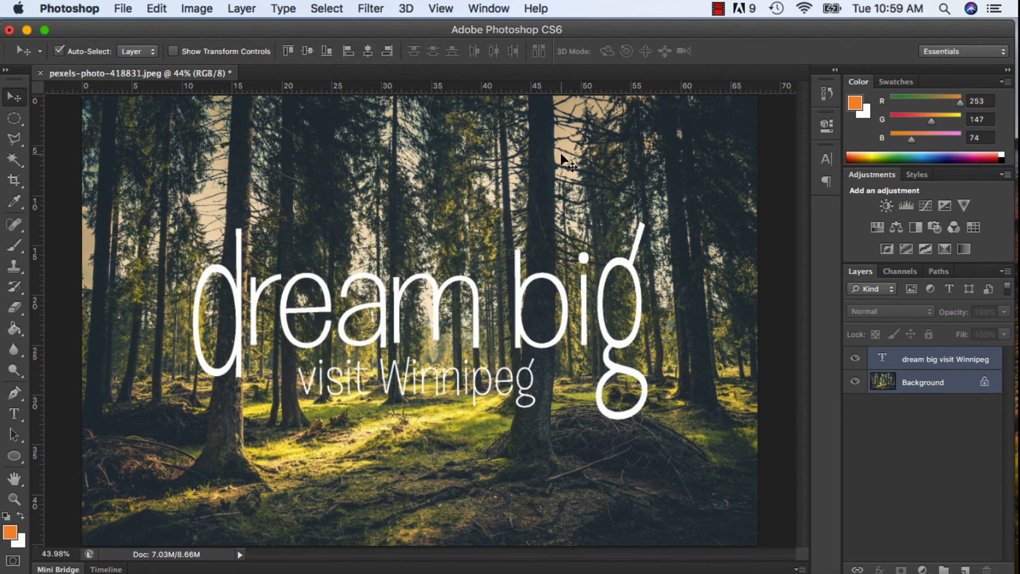